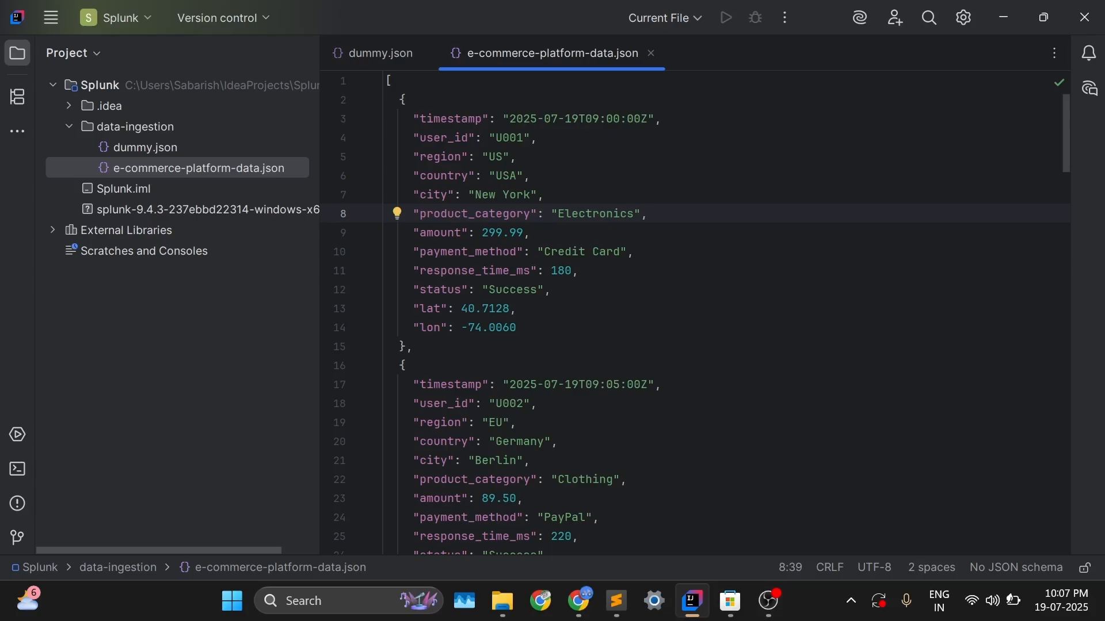
Examine the transaction records in e-commerce-platform-data.json, including the user, city, product category and amount fields
drag(531, 233, 482, 233)
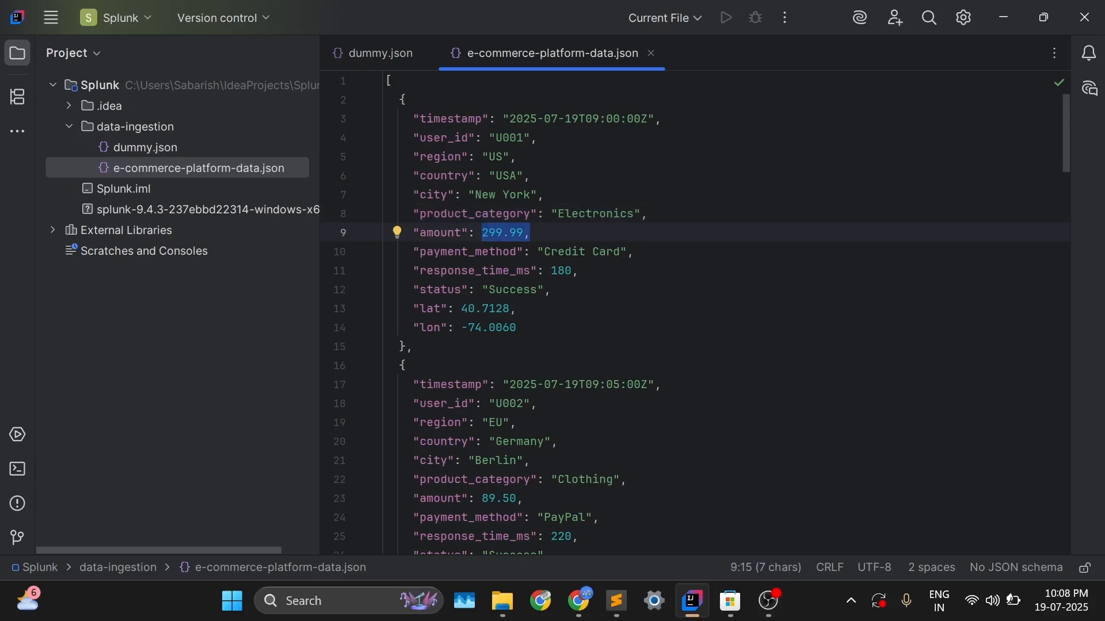
click(535, 138)
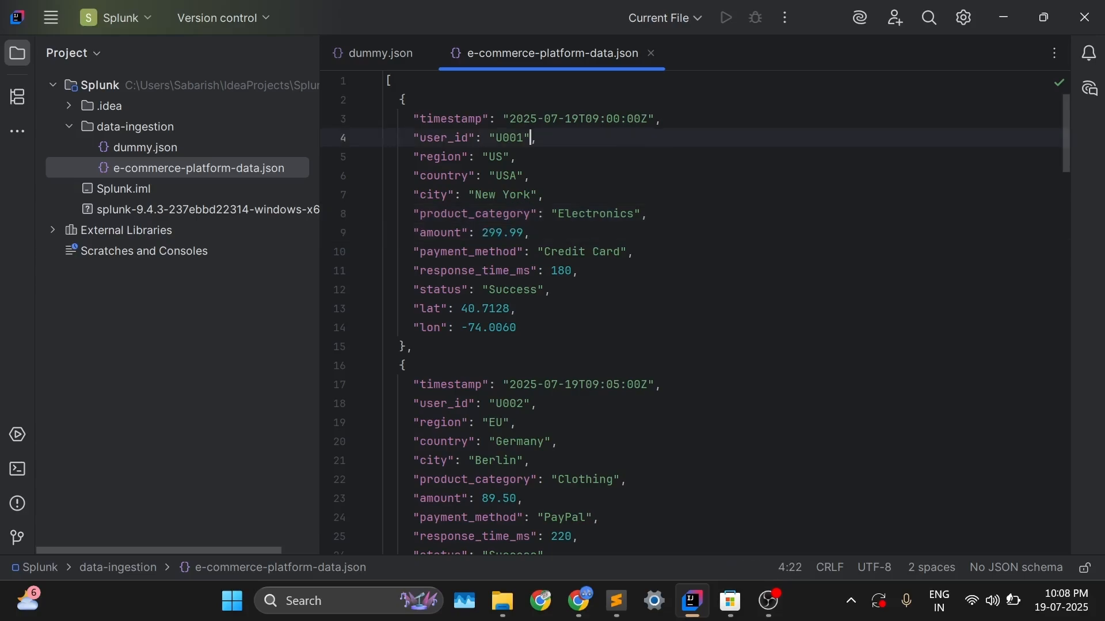
drag(530, 176, 544, 195)
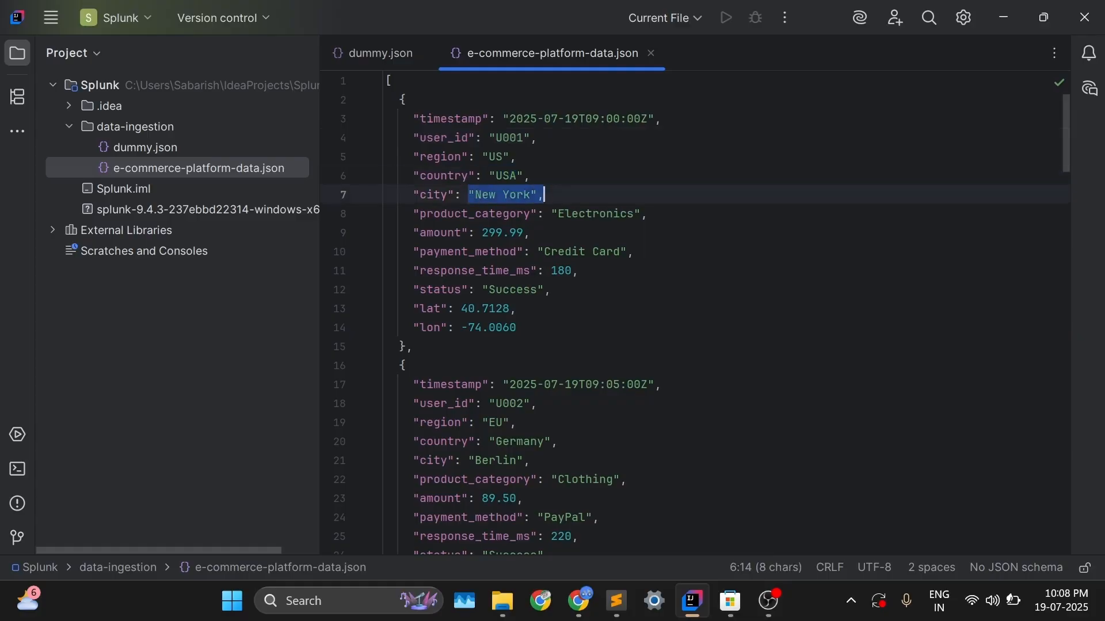
drag(648, 214, 482, 233)
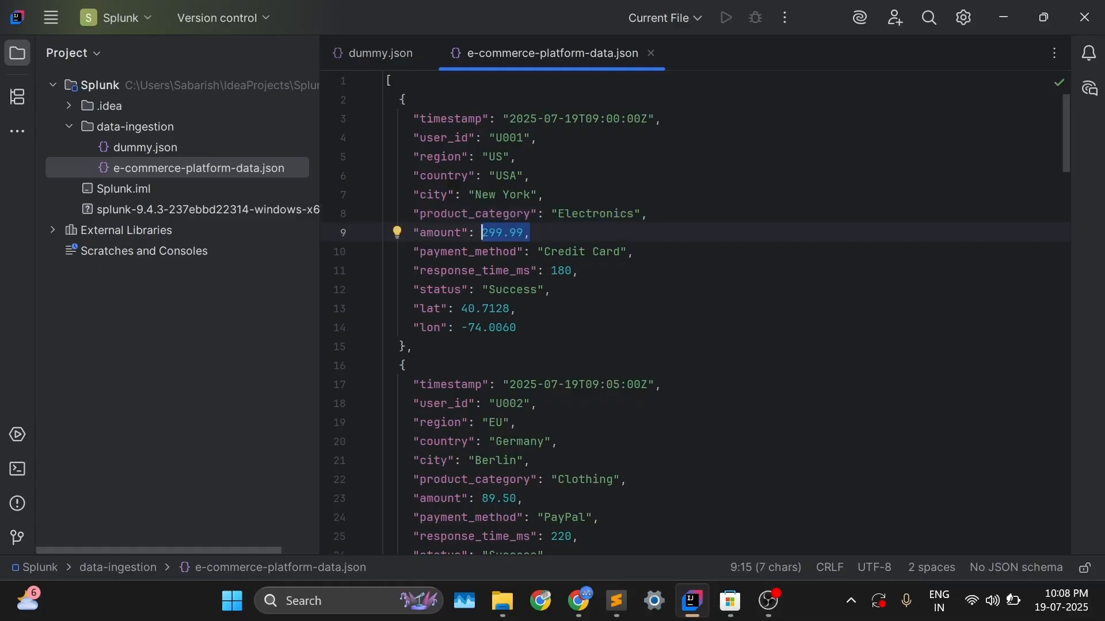
scroll(701, 313, down, 15)
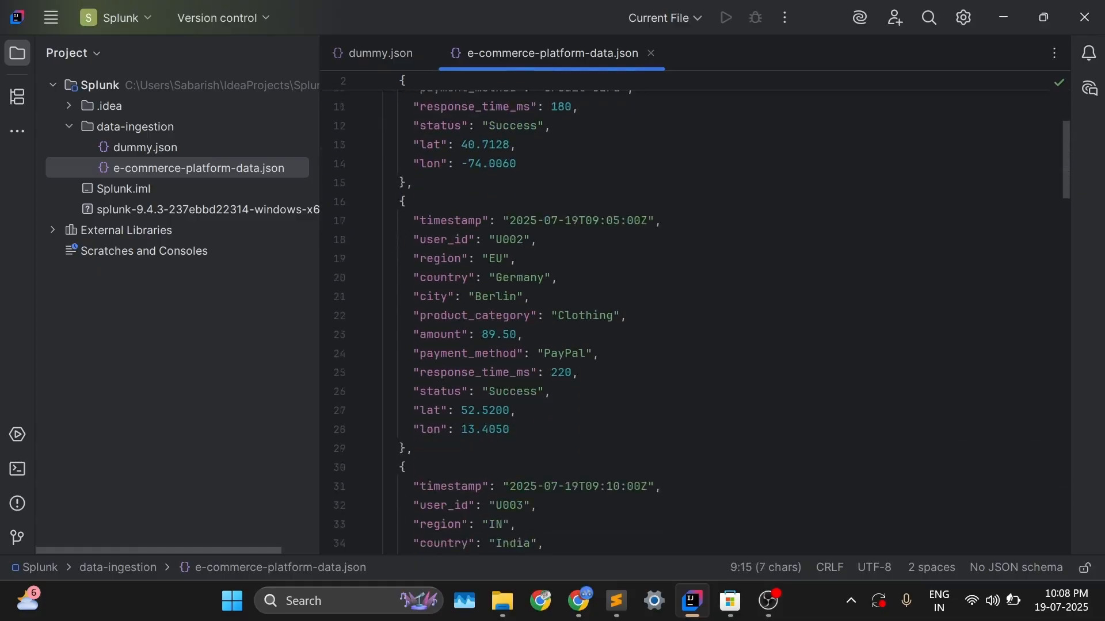
scroll(701, 313, down, 10)
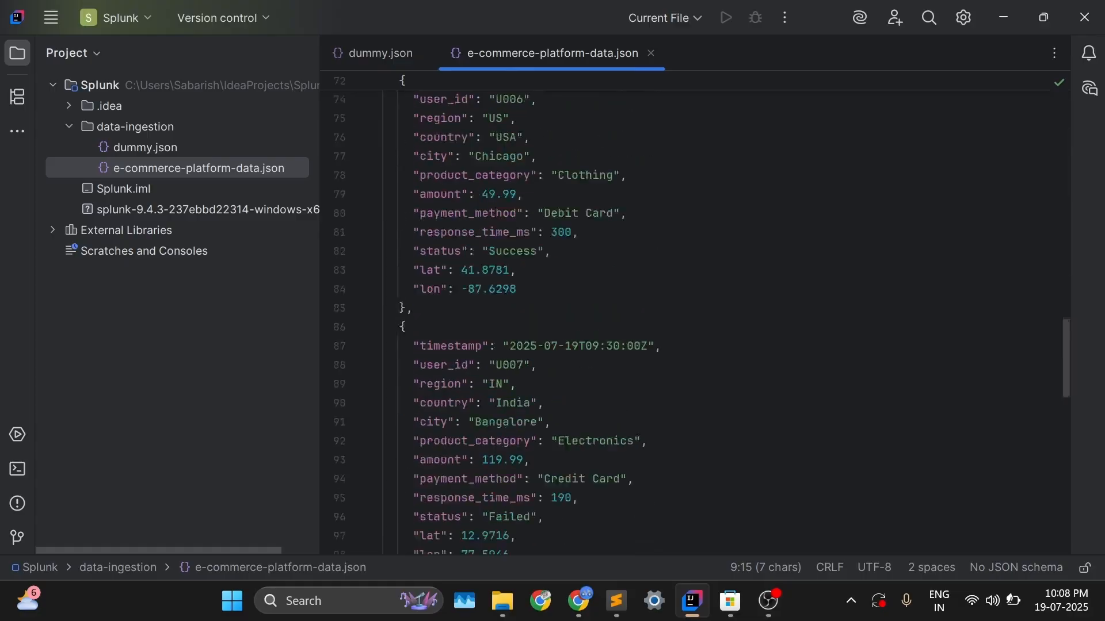
scroll(700, 313, up, 14)
scroll(700, 313, up, 11)
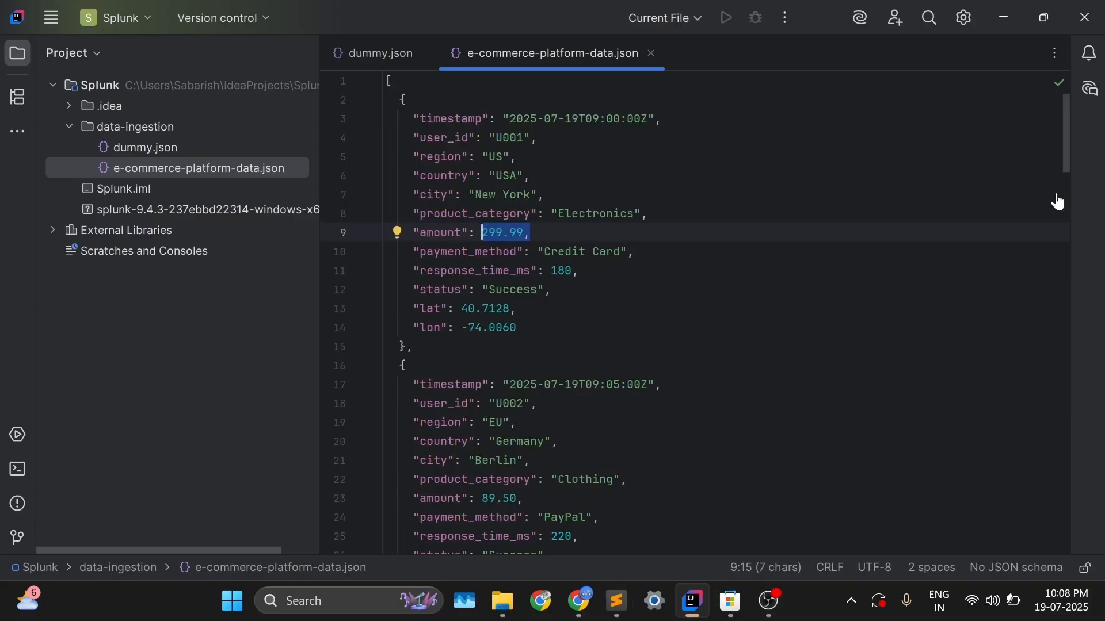
Switch to Splunk Enterprise in Chrome, open Search & Reporting, and check the current size of the idx-ecommerce-platform index
click(578, 601)
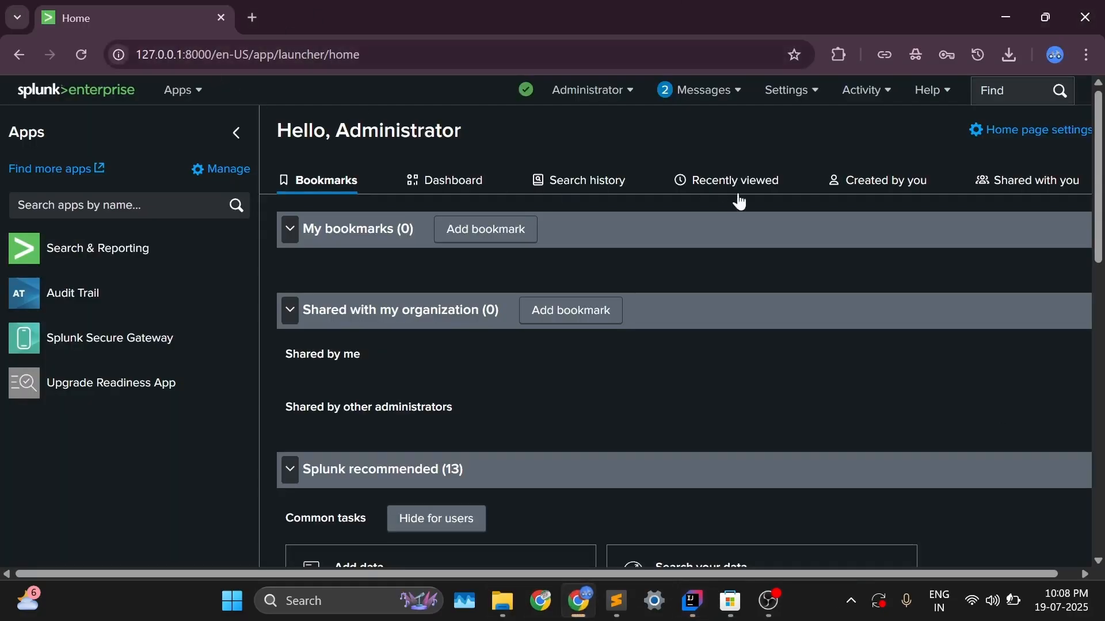
click(88, 259)
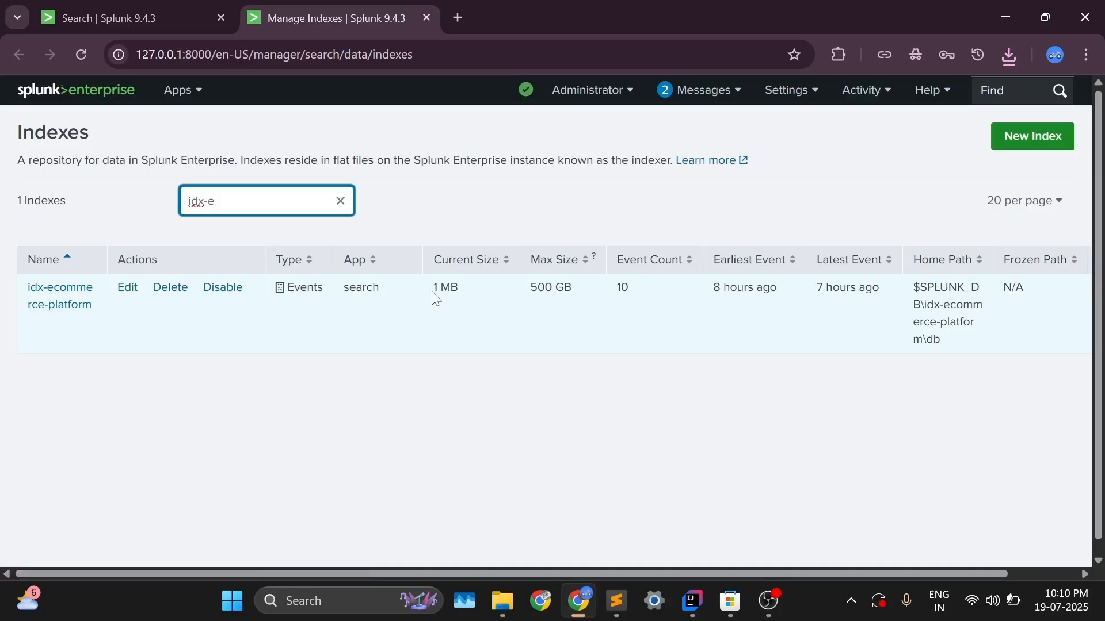
drag(431, 295, 461, 301)
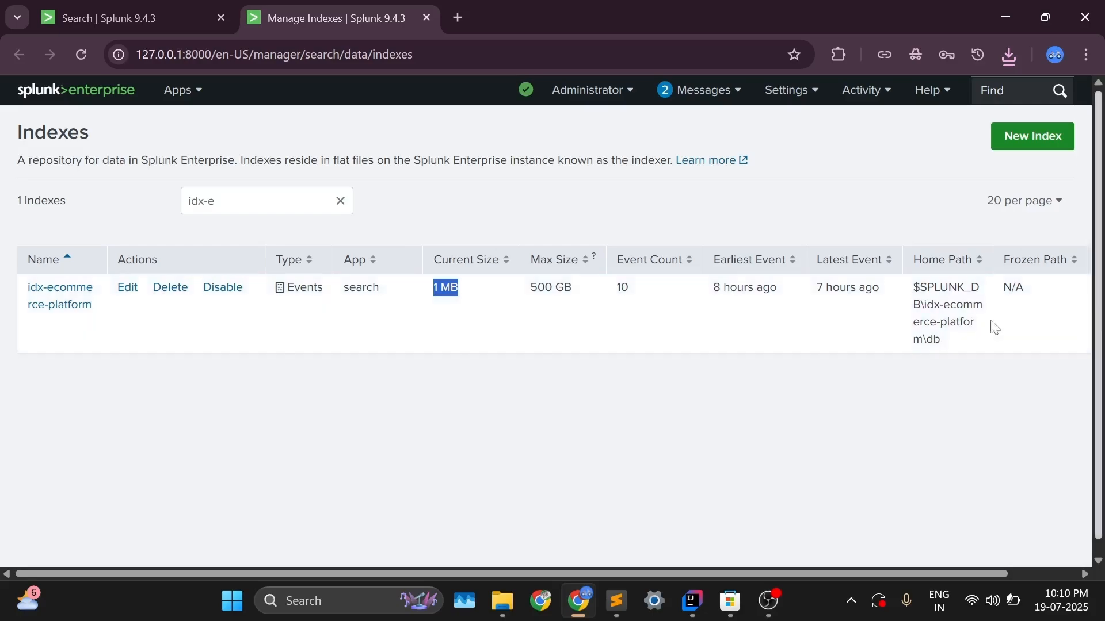
Run the search index="idx-ecommerce-platform" over the last 24 hours in Search & Reporting
click(108, 7)
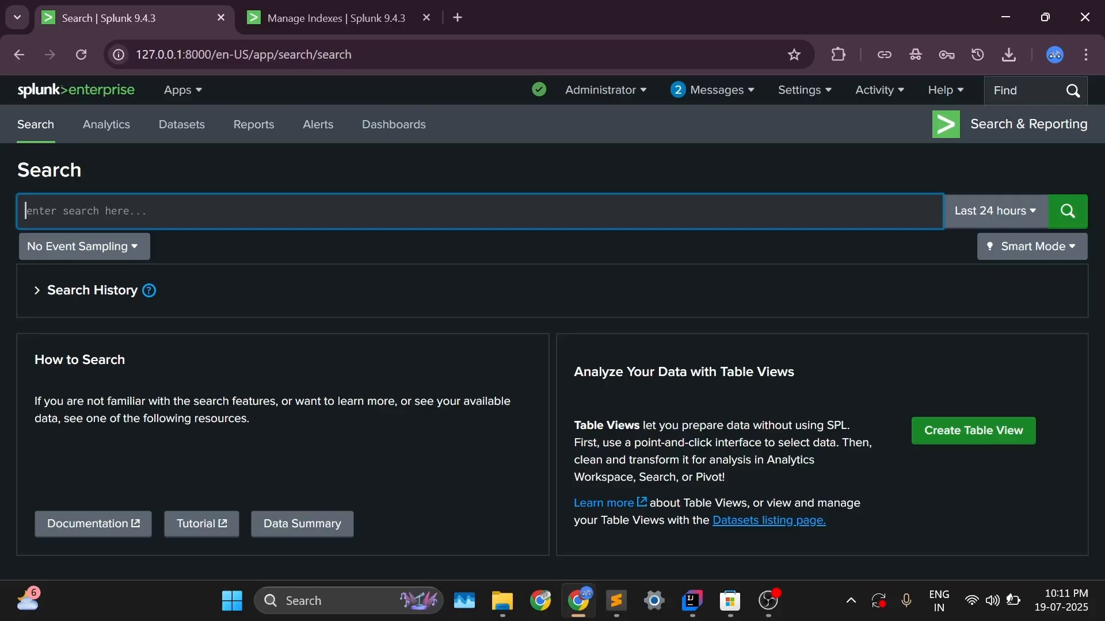
text(index )
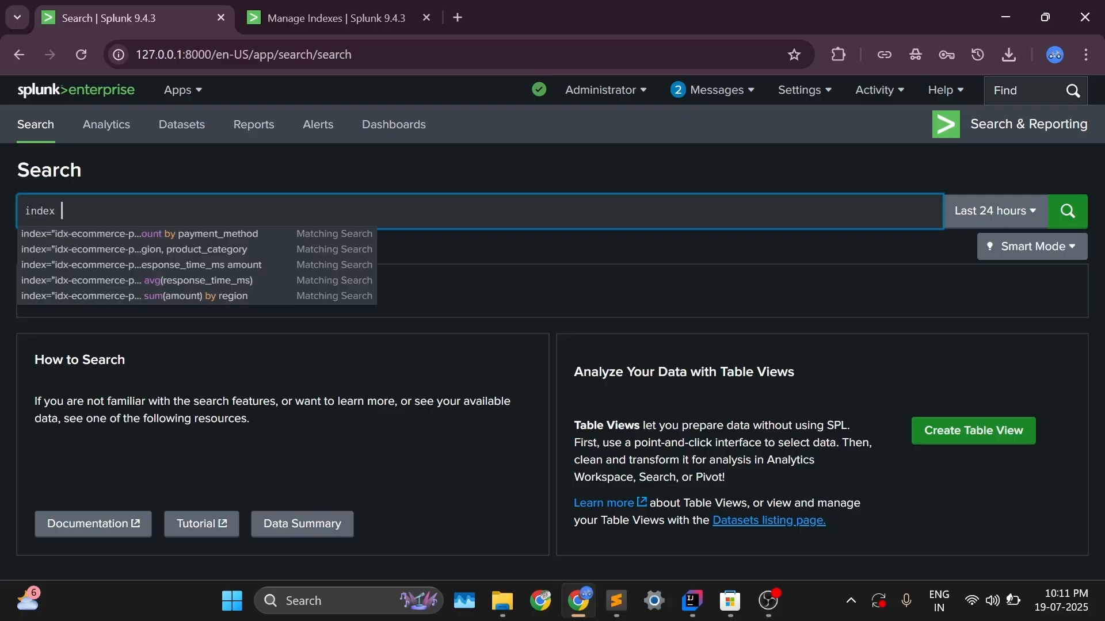
text(=)
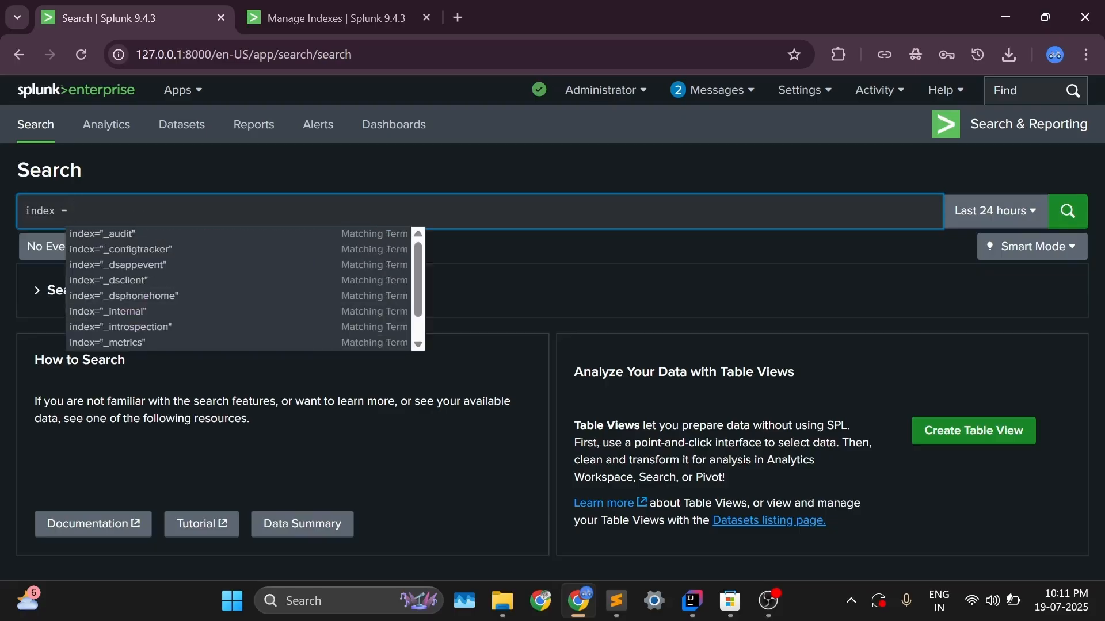
text( idx-)
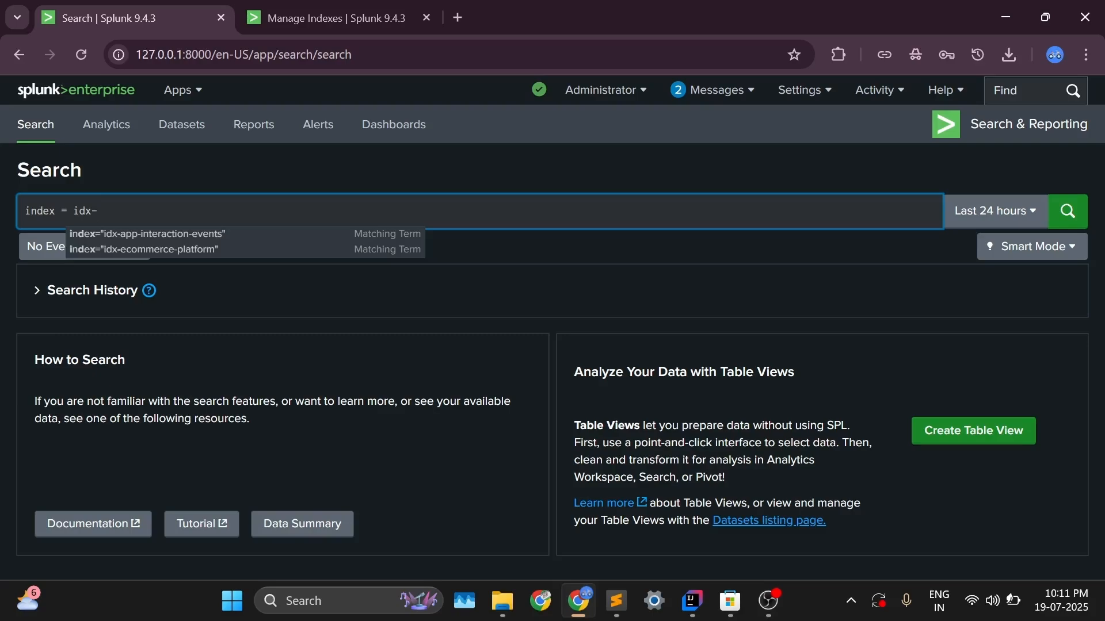
key(Down)
key(Down)
key(Return)
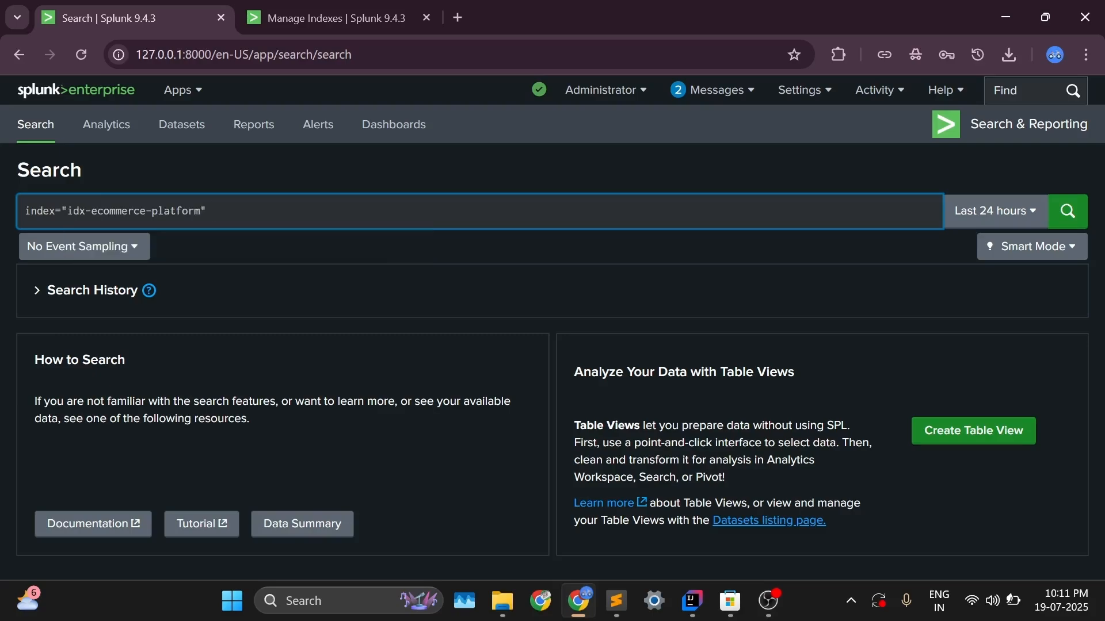
click(1068, 211)
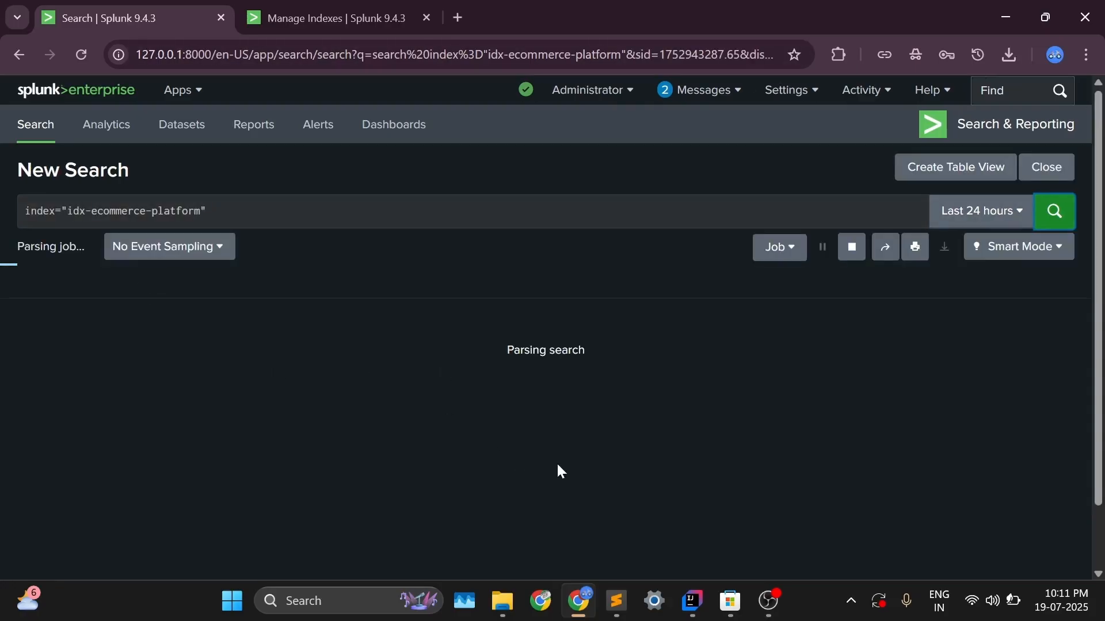
Examine the returned events, expanding the newest event to all its lines and showing it with syntax highlighting
scroll(557, 461, down, 1)
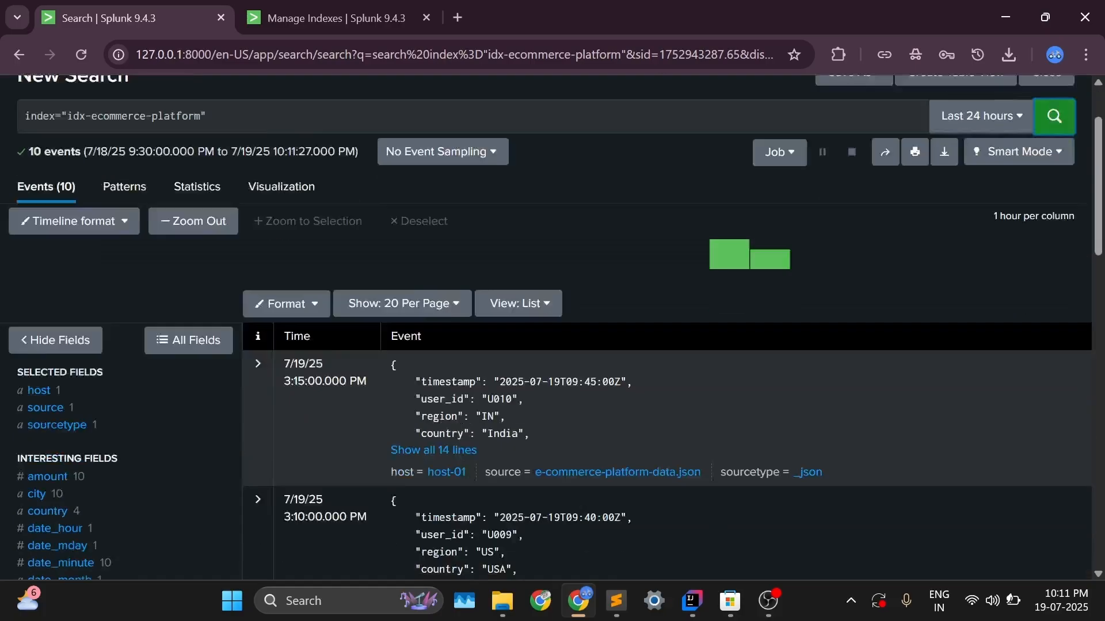
scroll(403, 323, down, 7)
scroll(403, 323, up, 4)
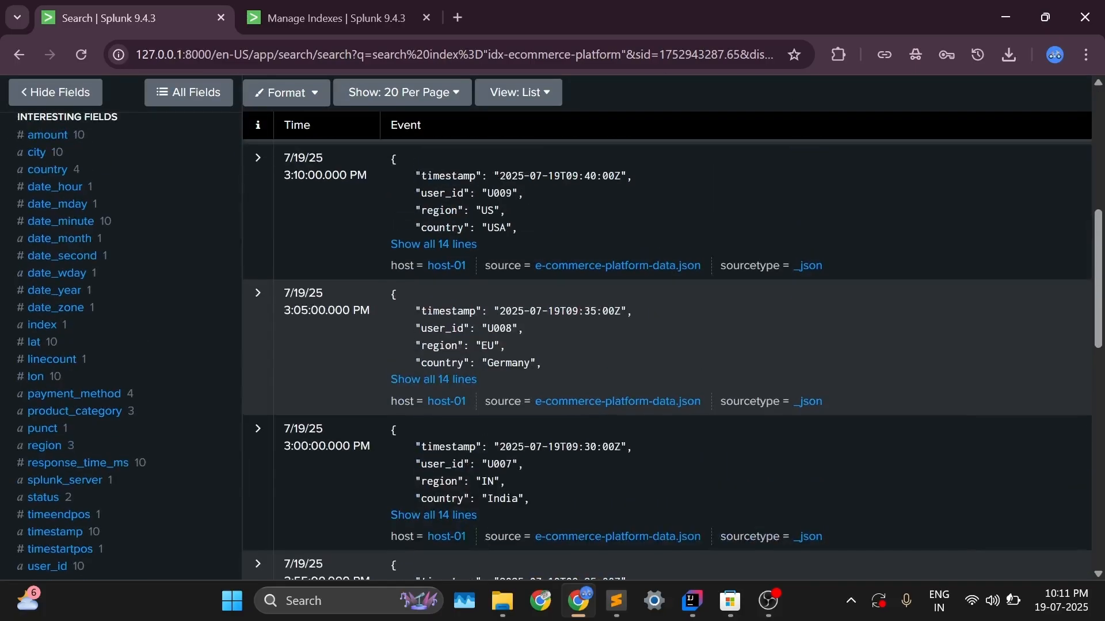
scroll(514, 326, up, 4)
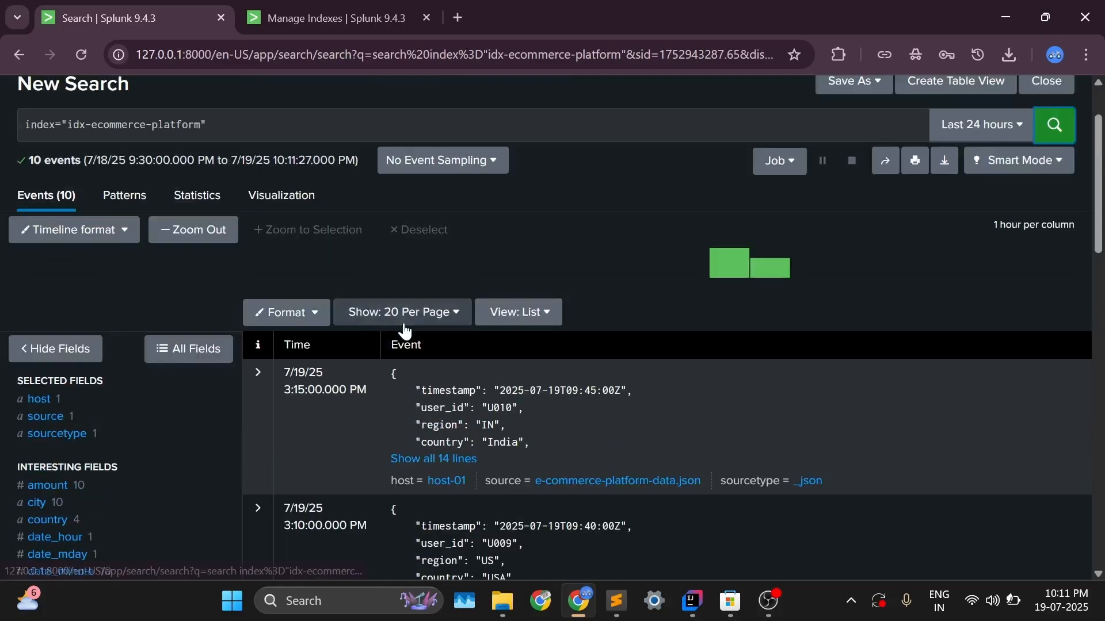
click(455, 465)
scroll(491, 473, down, 5)
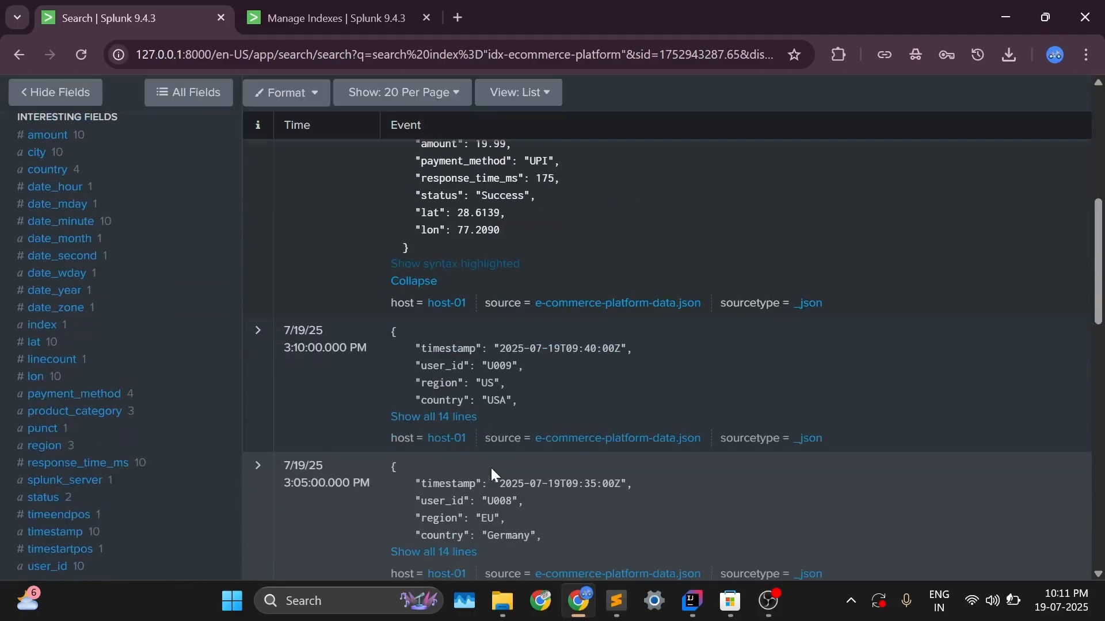
scroll(491, 474, up, 3)
click(443, 441)
scroll(576, 342, up, 4)
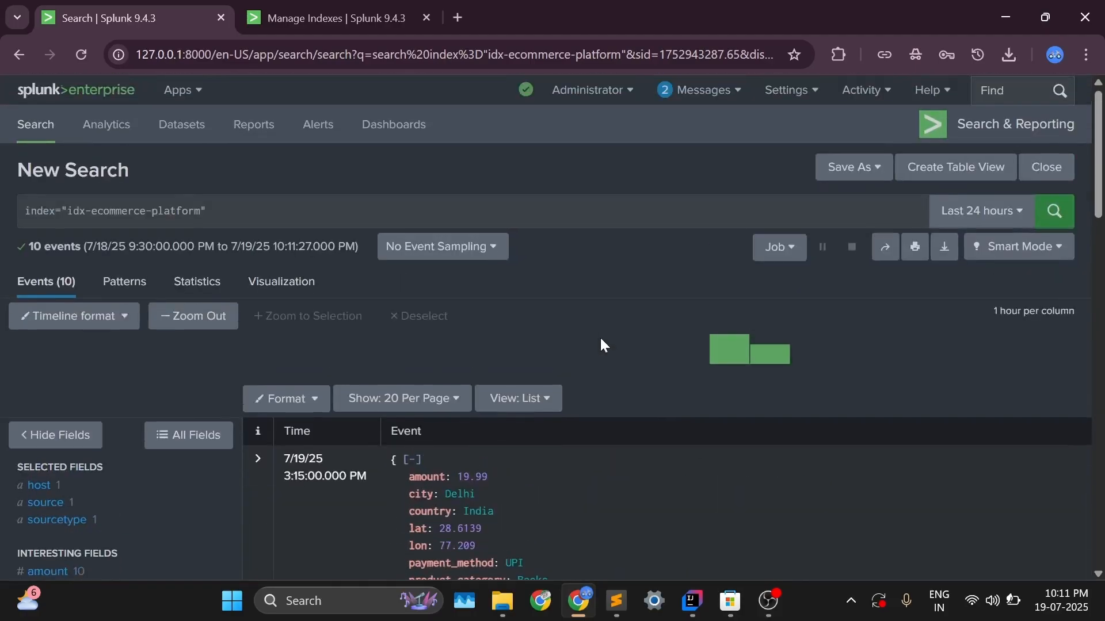
scroll(575, 348, down, 3)
scroll(521, 359, up, 3)
Extend the search query with "| chart sum(amount) by product_category" after the index term
click(271, 212)
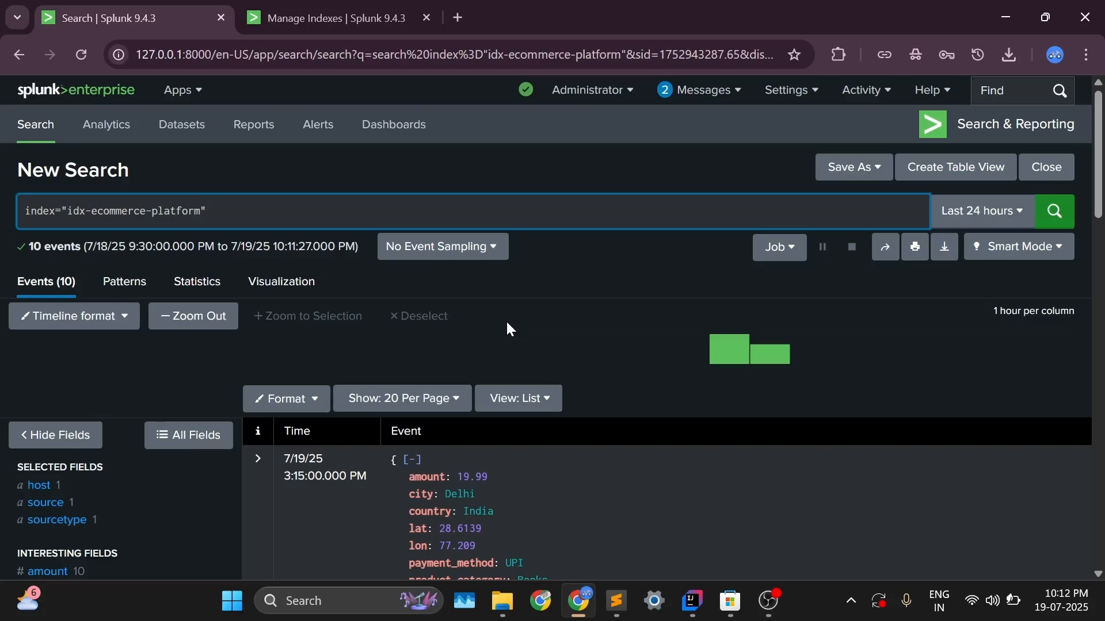
text(|)
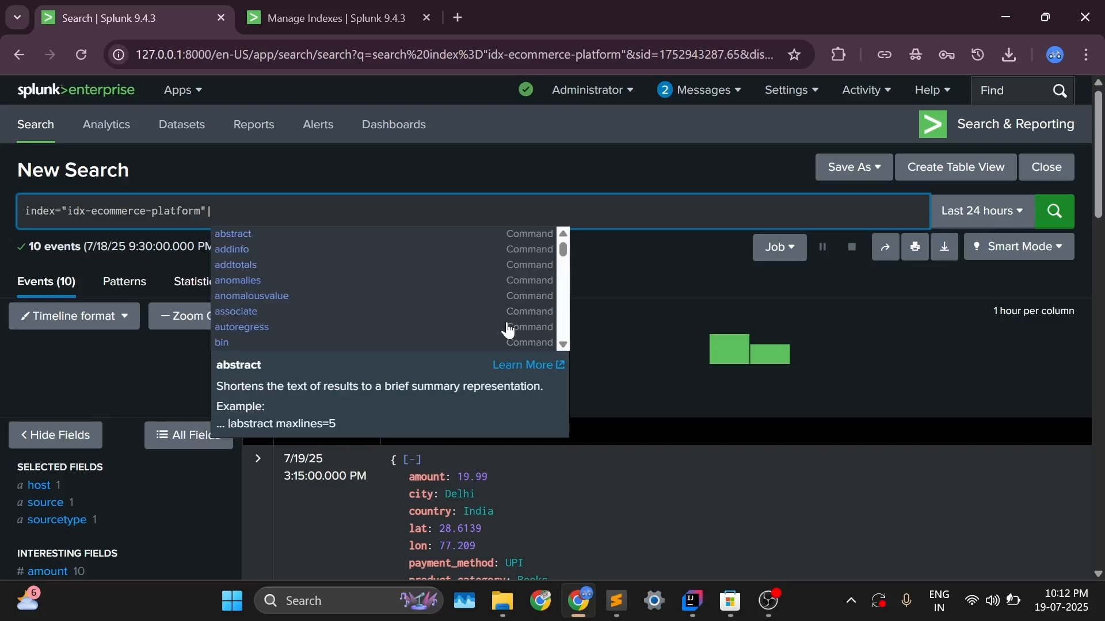
key(BackSpace)
key(BackSpace)
text(| chart )
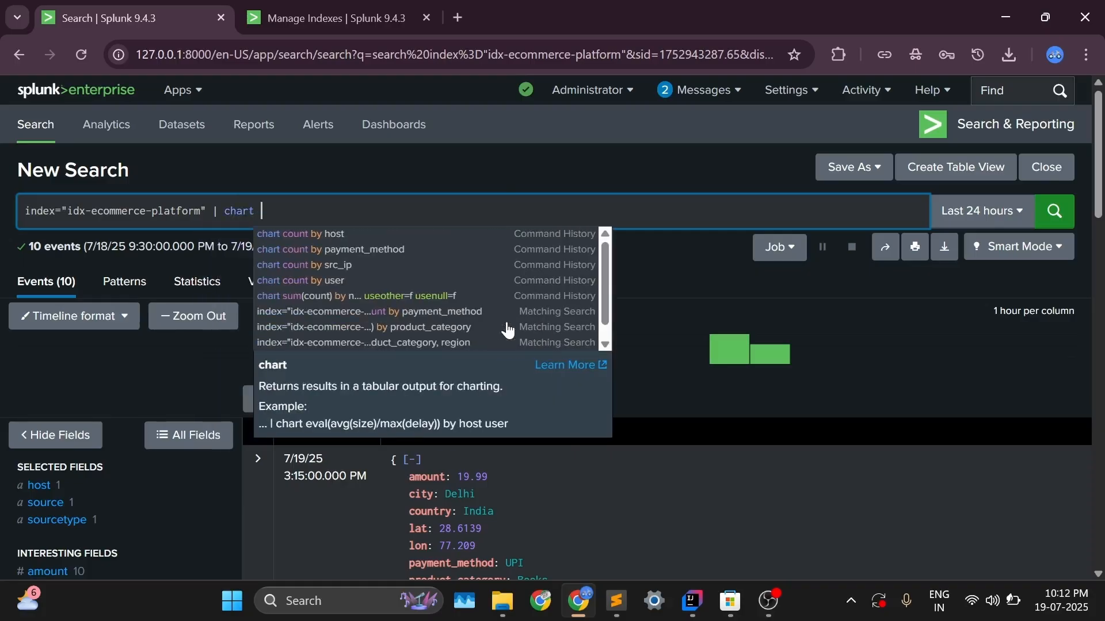
text(sum()
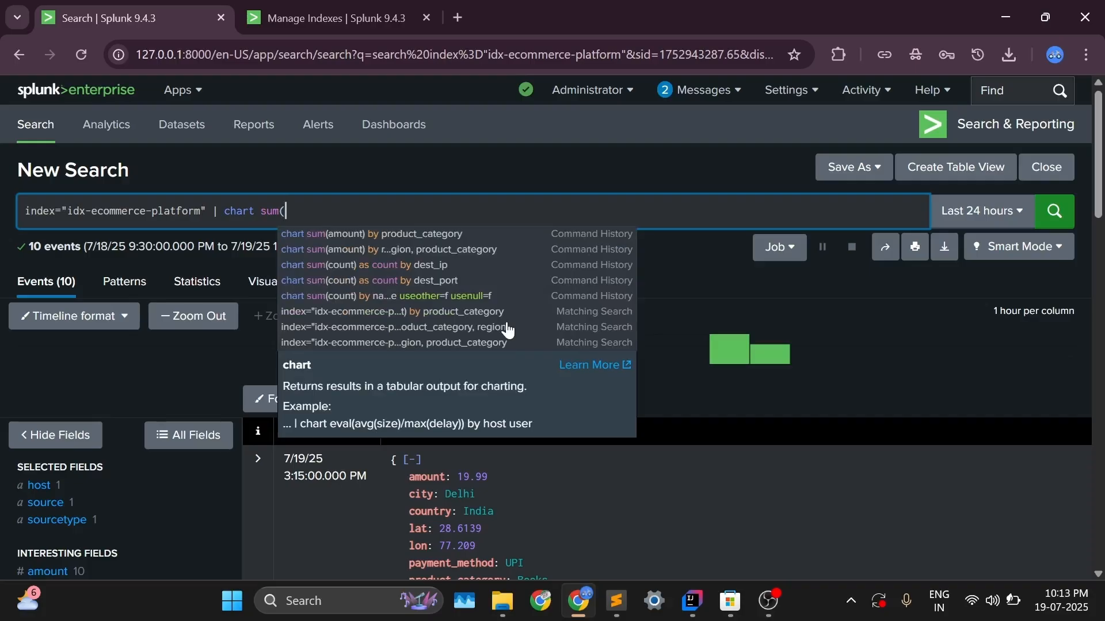
text(amount)
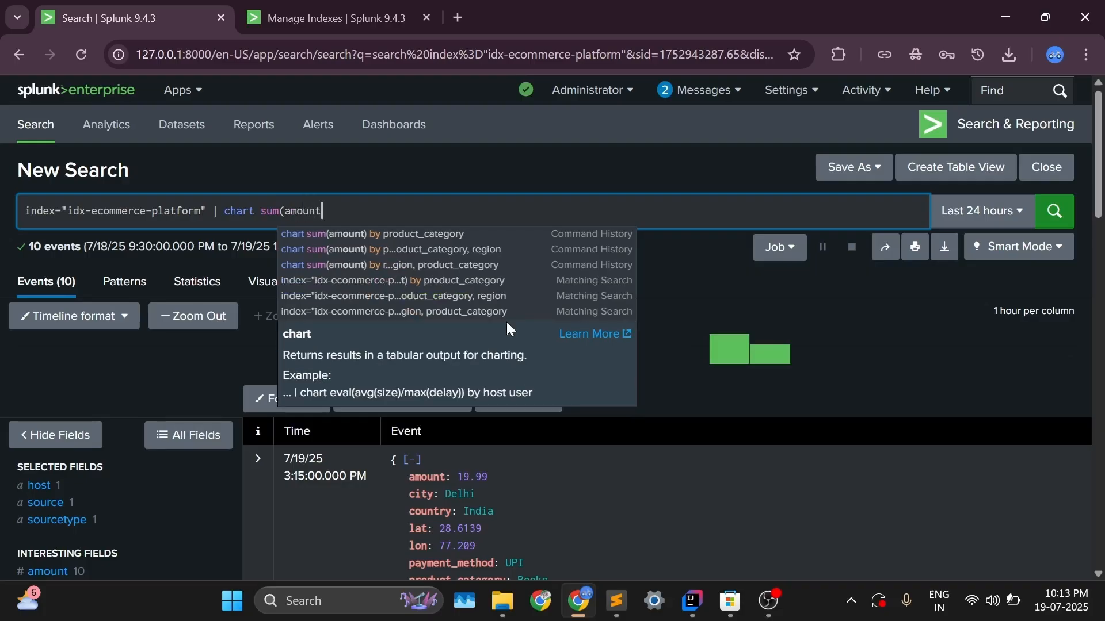
text() by )
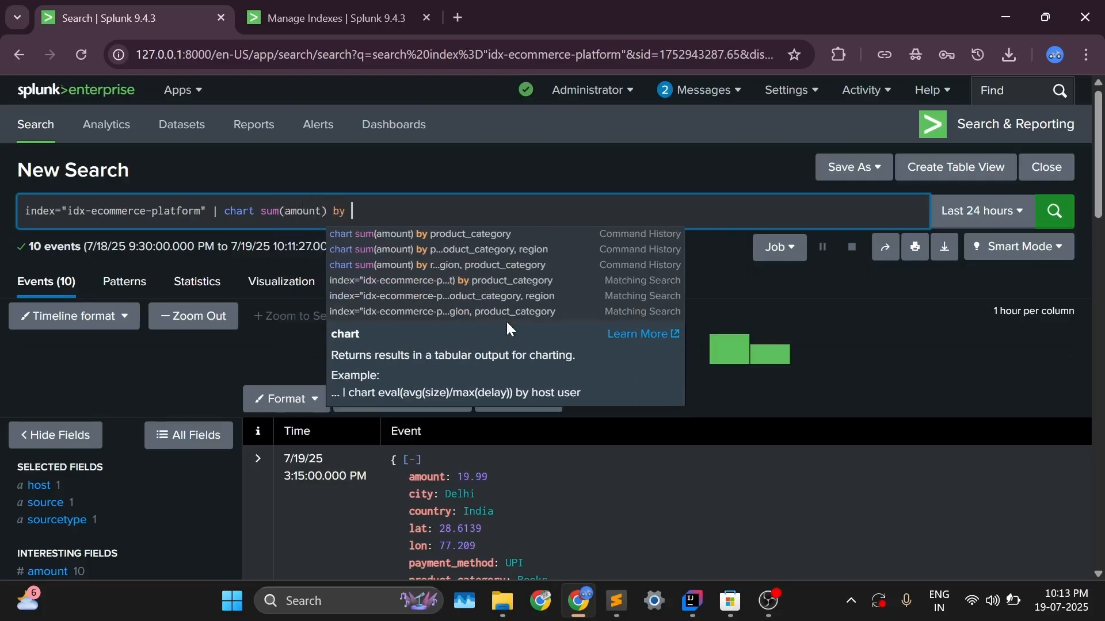
text(prod)
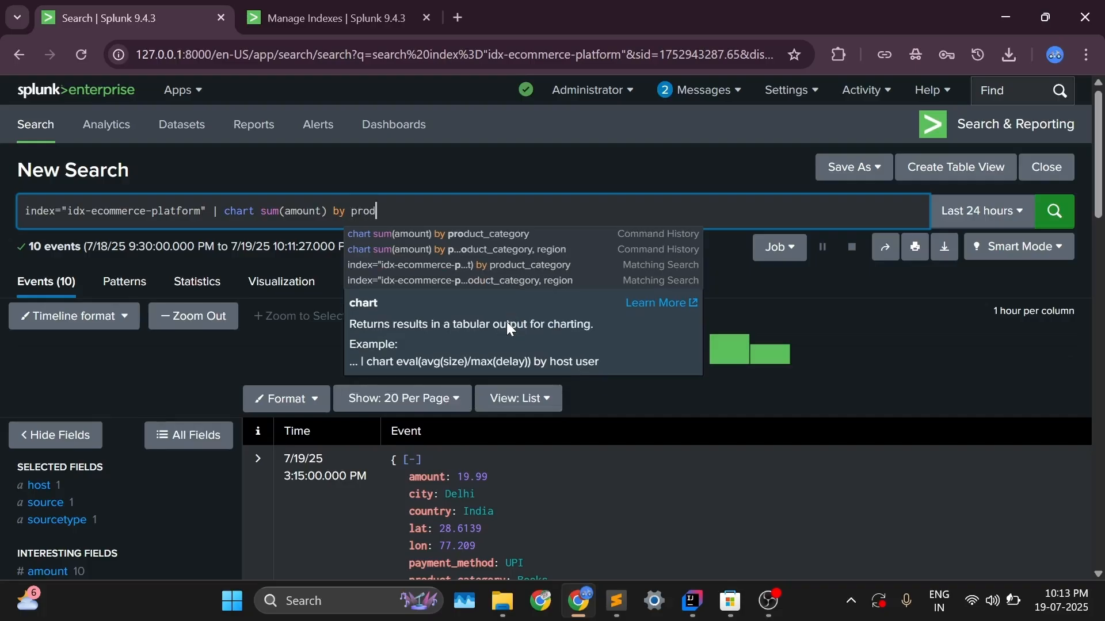
text(uct_)
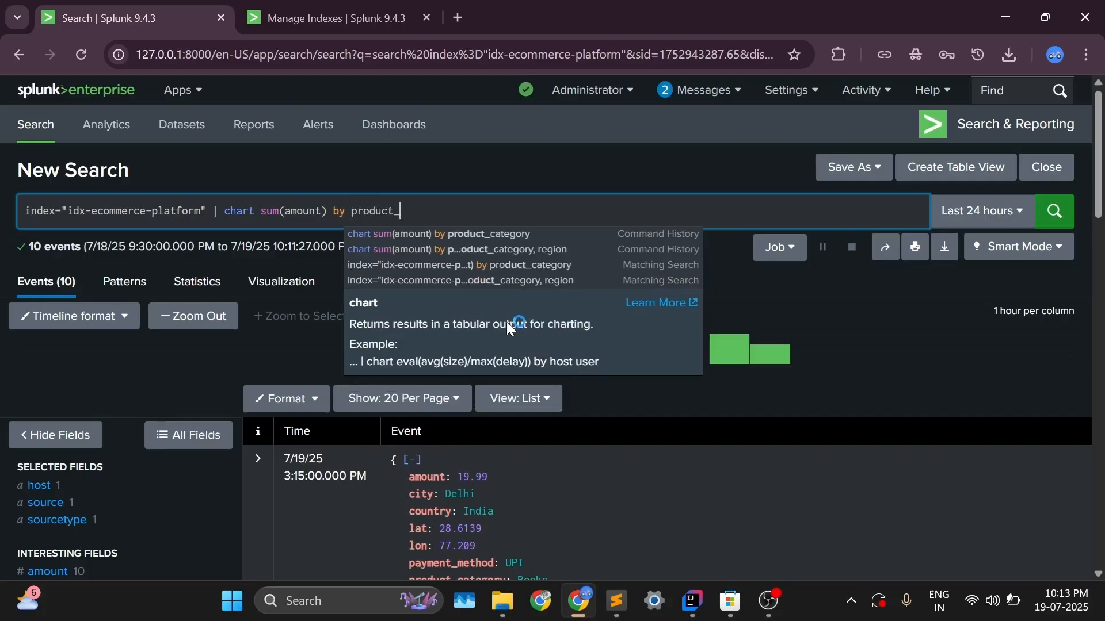
text(cater)
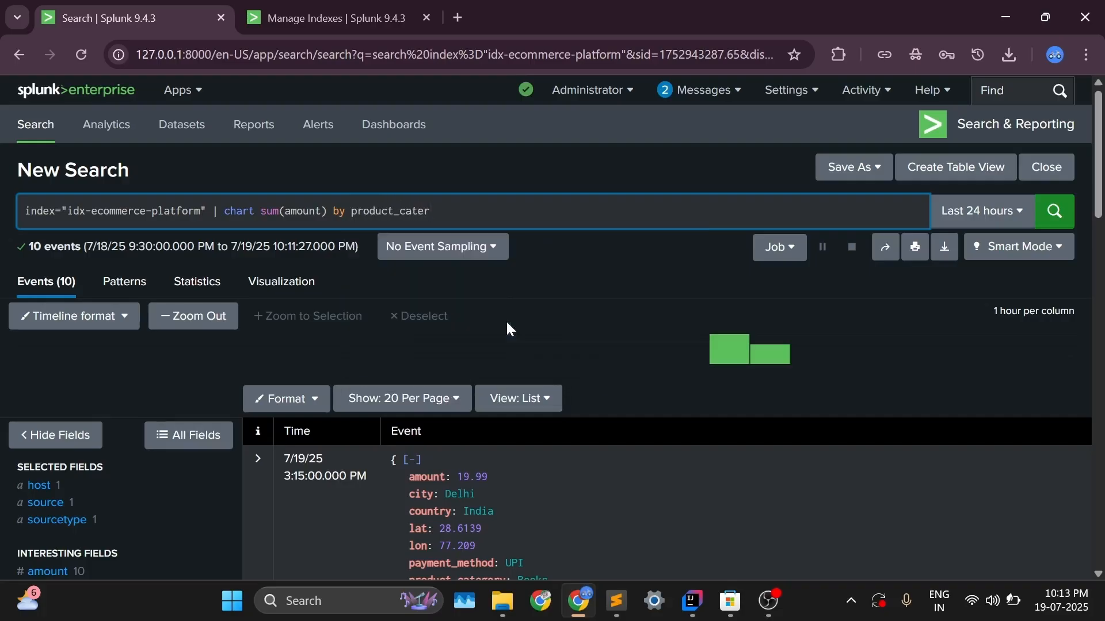
key(BackSpace)
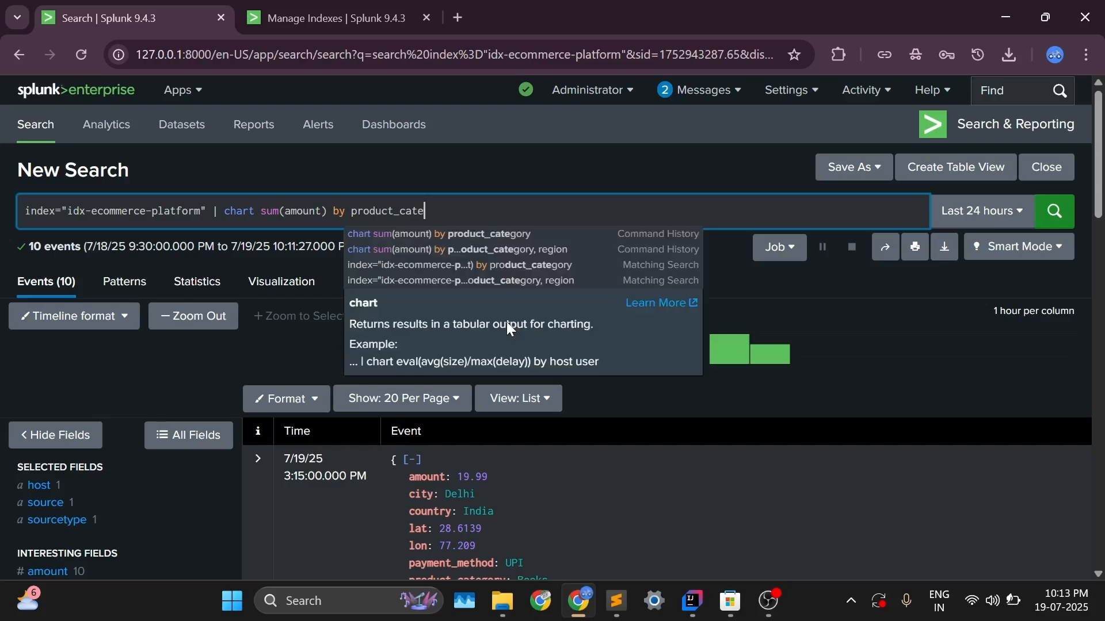
text(gor)
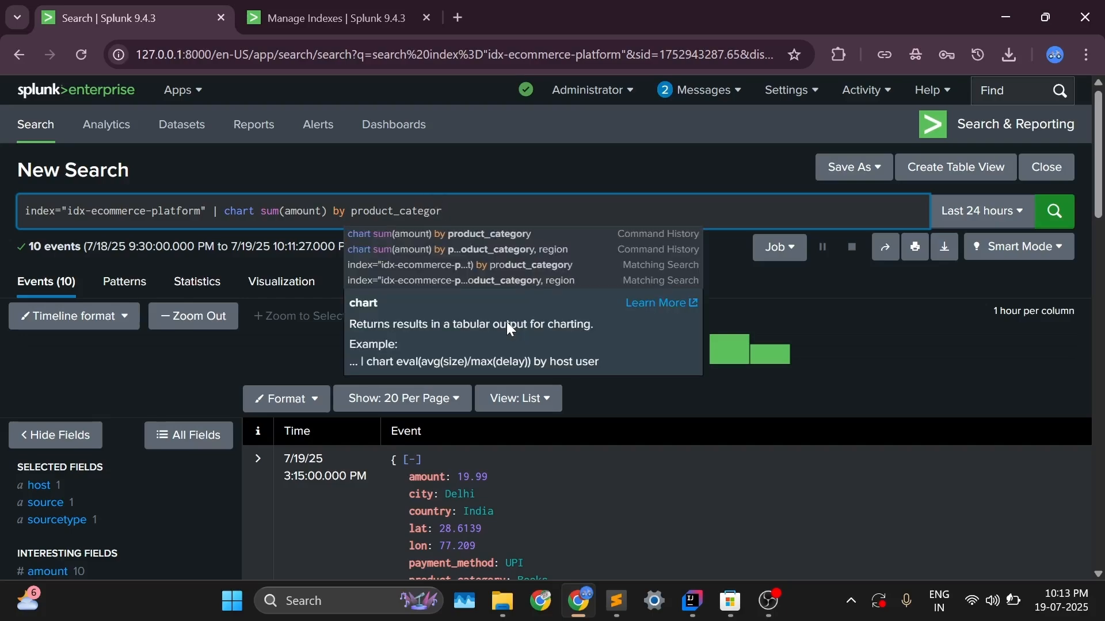
key(Down)
key(Return)
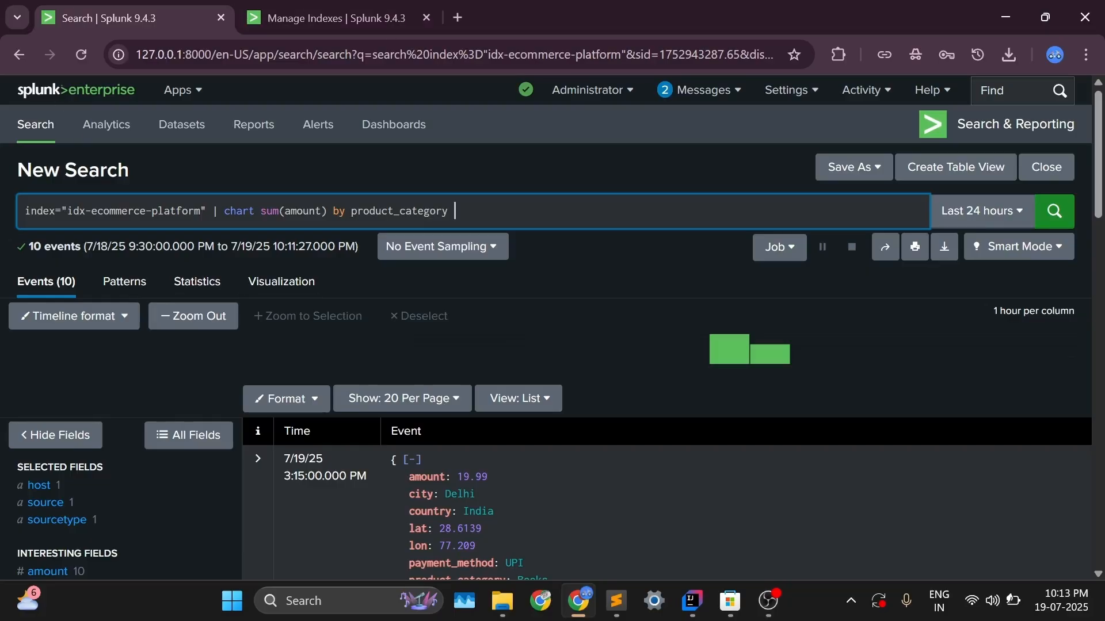
double_click(286, 211)
double_click(399, 211)
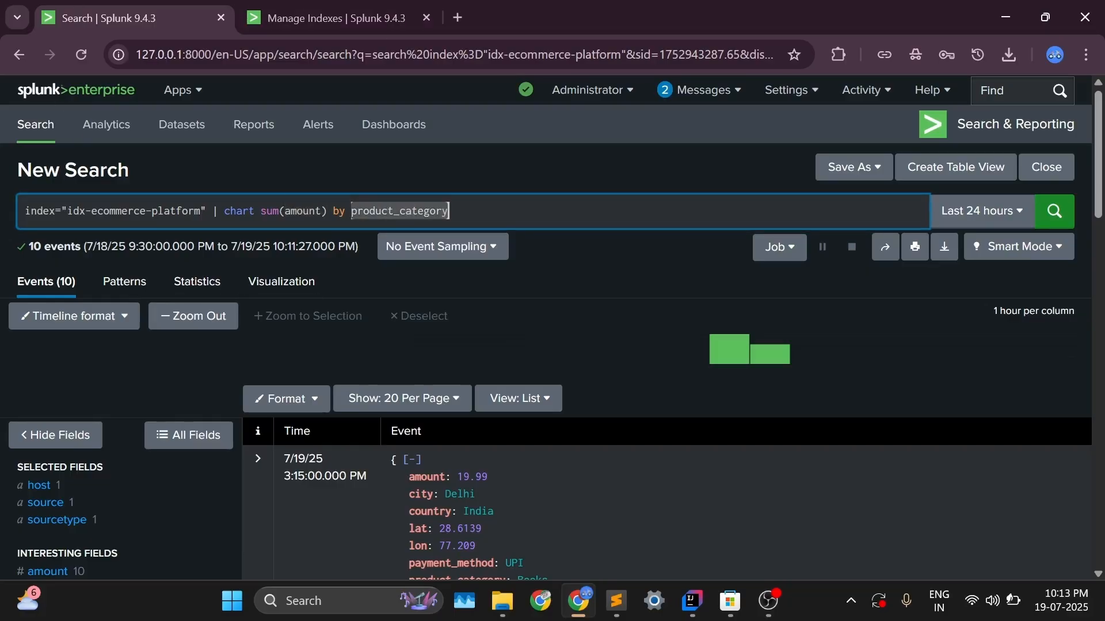
double_click(300, 212)
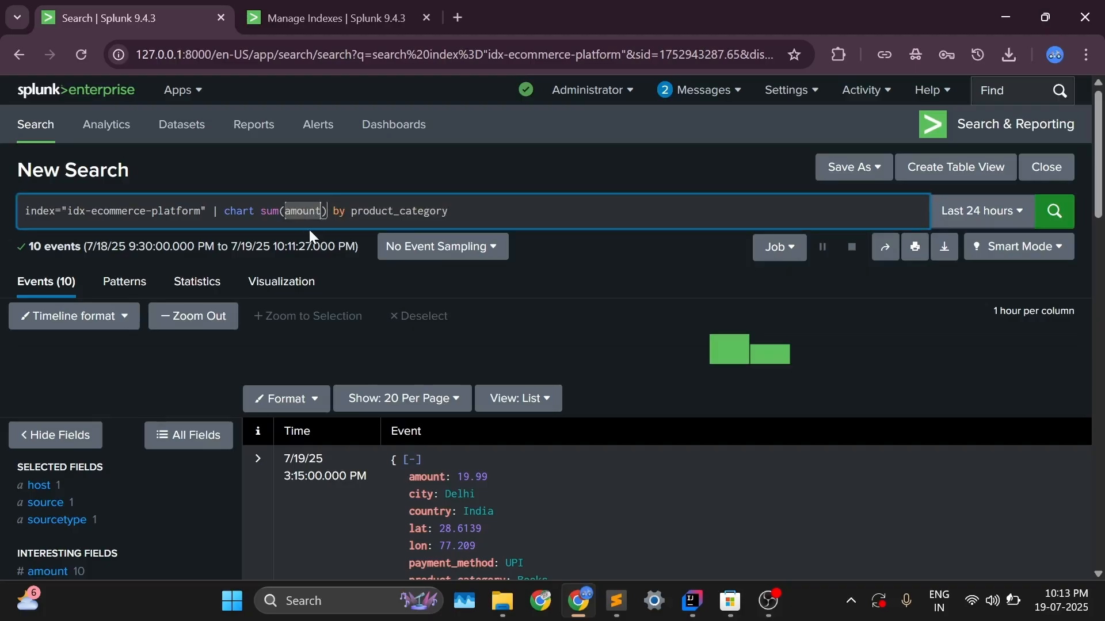
Run the chart query and show the summed amount by product_category as a column chart
double_click(399, 211)
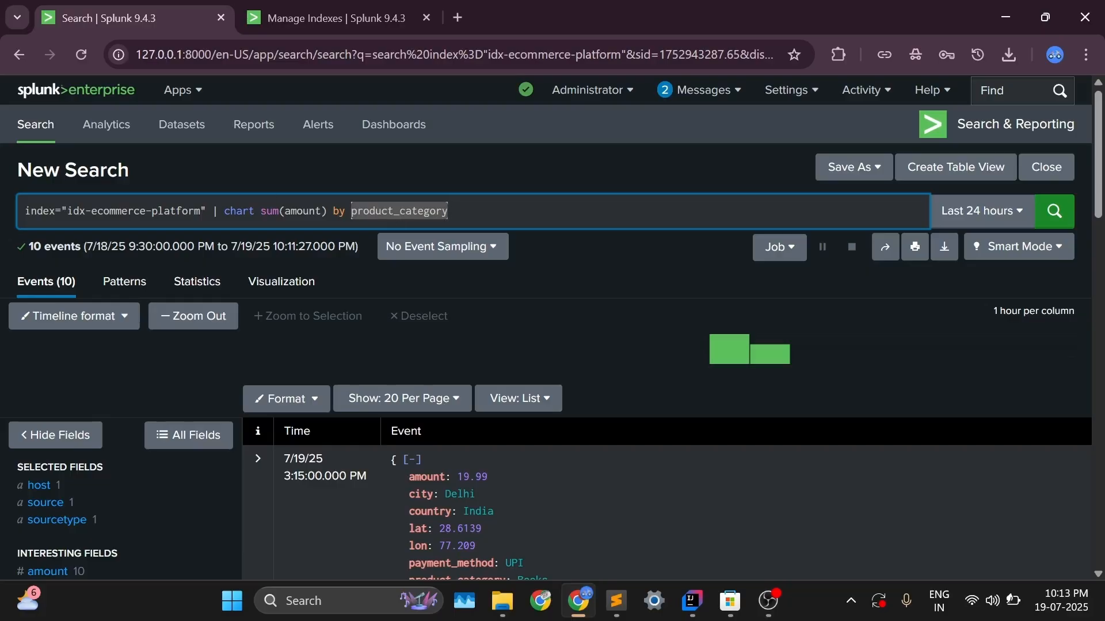
click(262, 212)
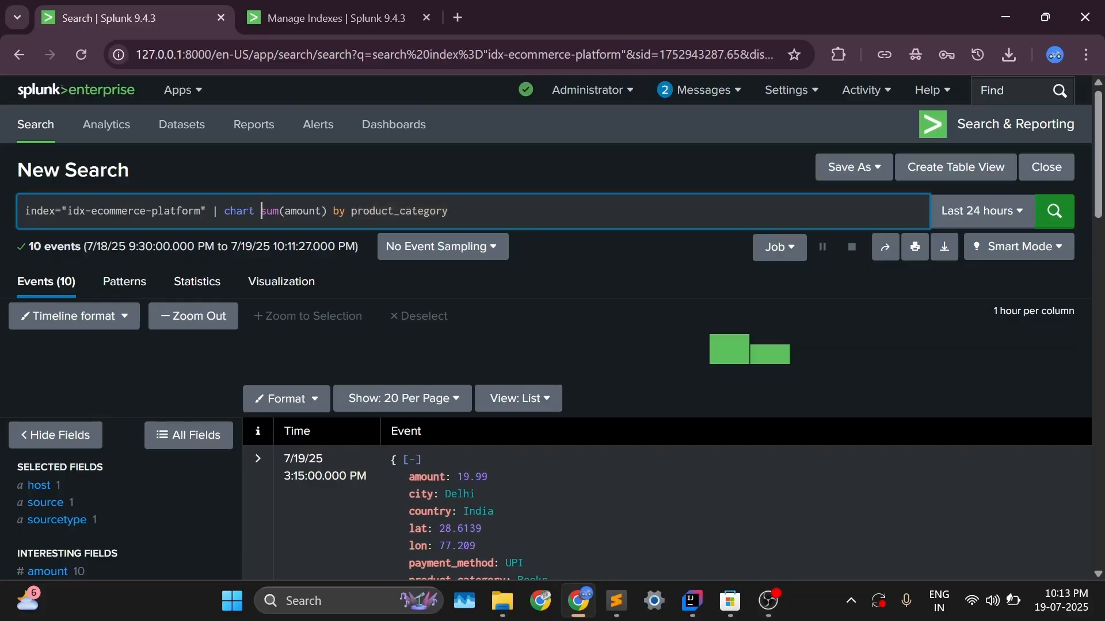
click(1070, 215)
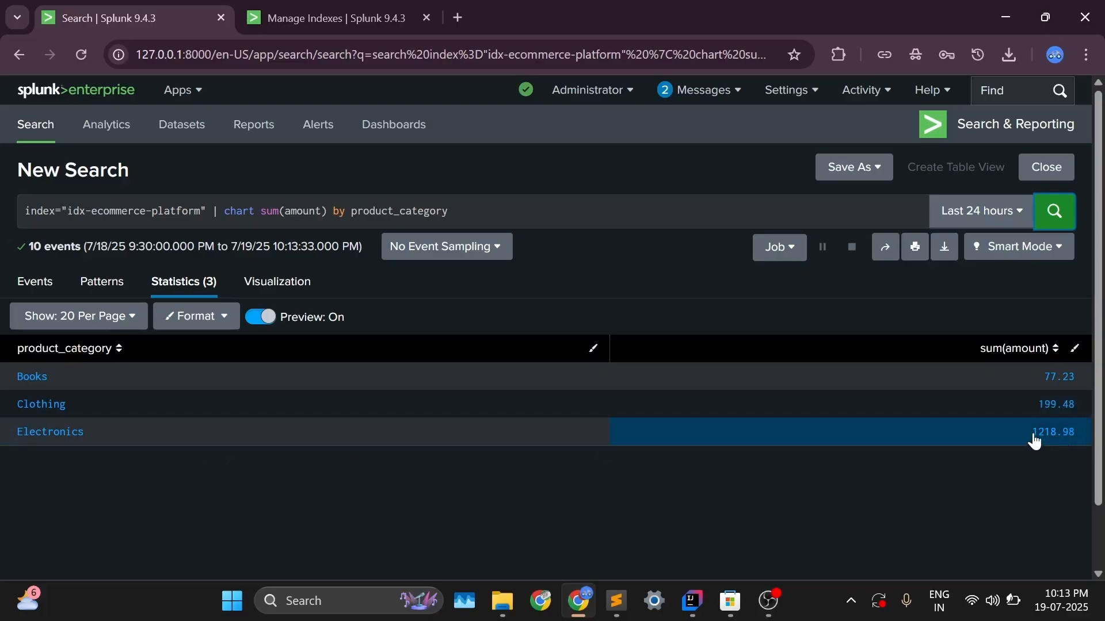
click(265, 297)
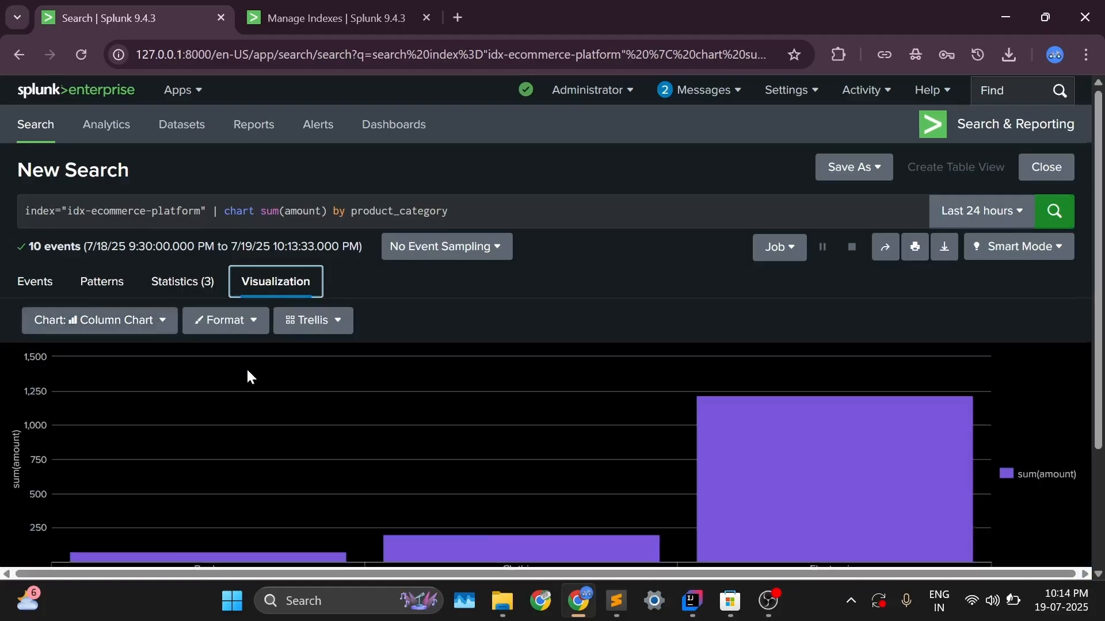
scroll(246, 368, down, 3)
scroll(247, 367, up, 3)
scroll(250, 367, down, 2)
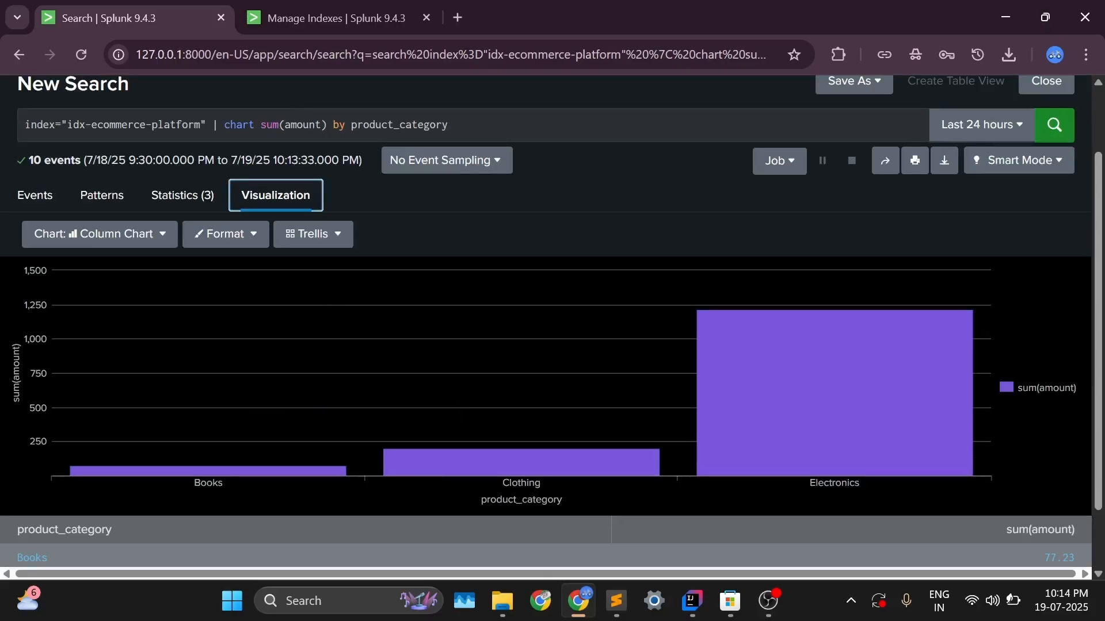
double_click(358, 125)
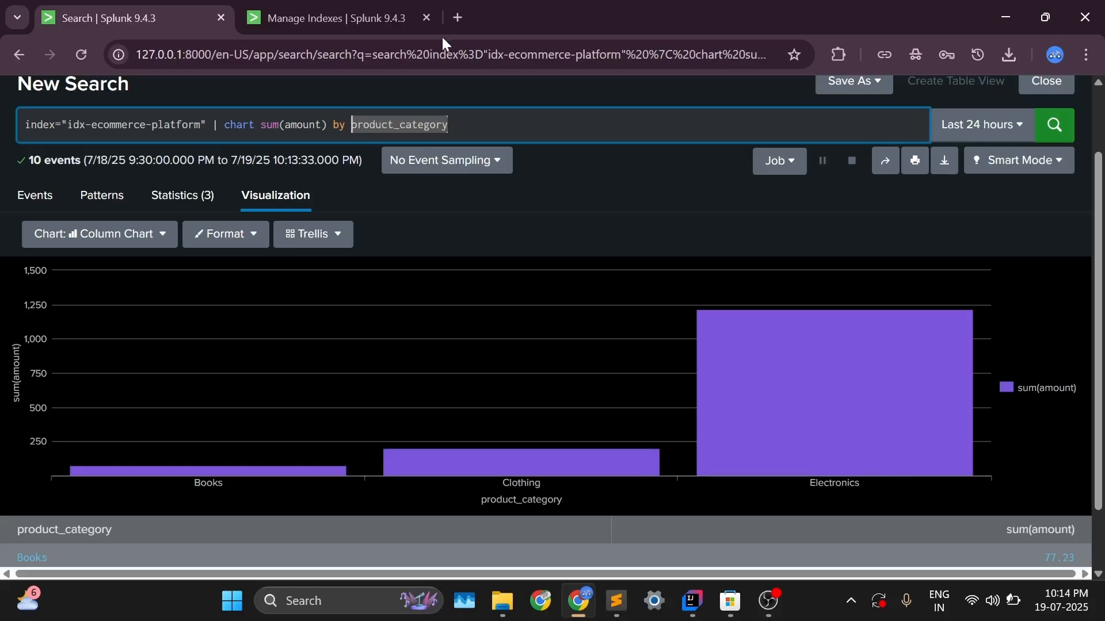
double_click(302, 124)
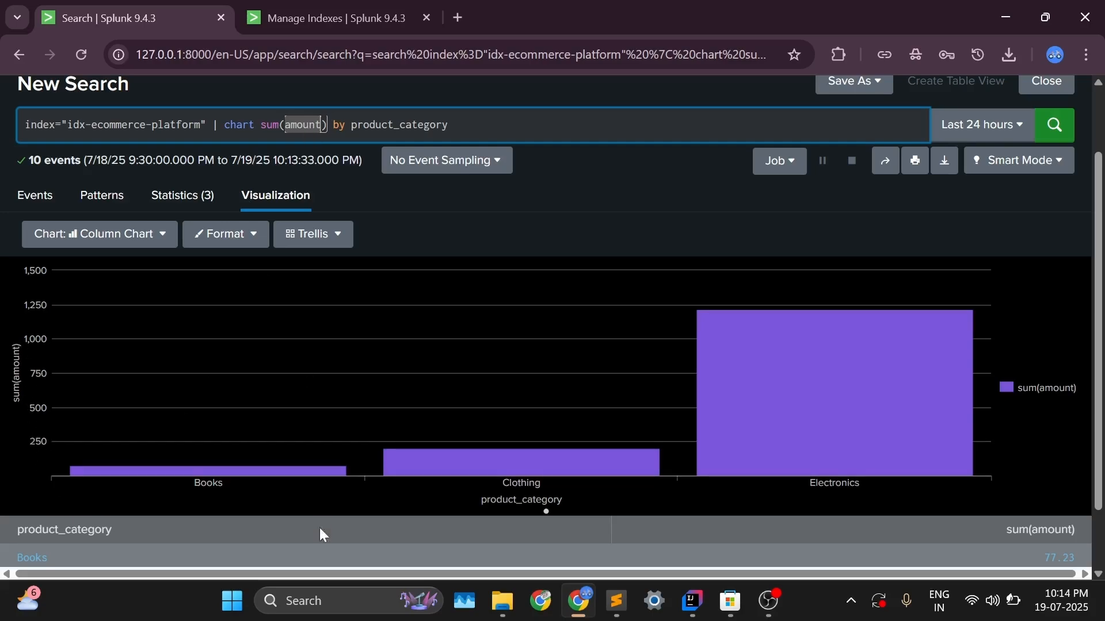
mouse_move(212, 475)
Add ", region" after product_category in the search query and run it to split the chart by region
key(End)
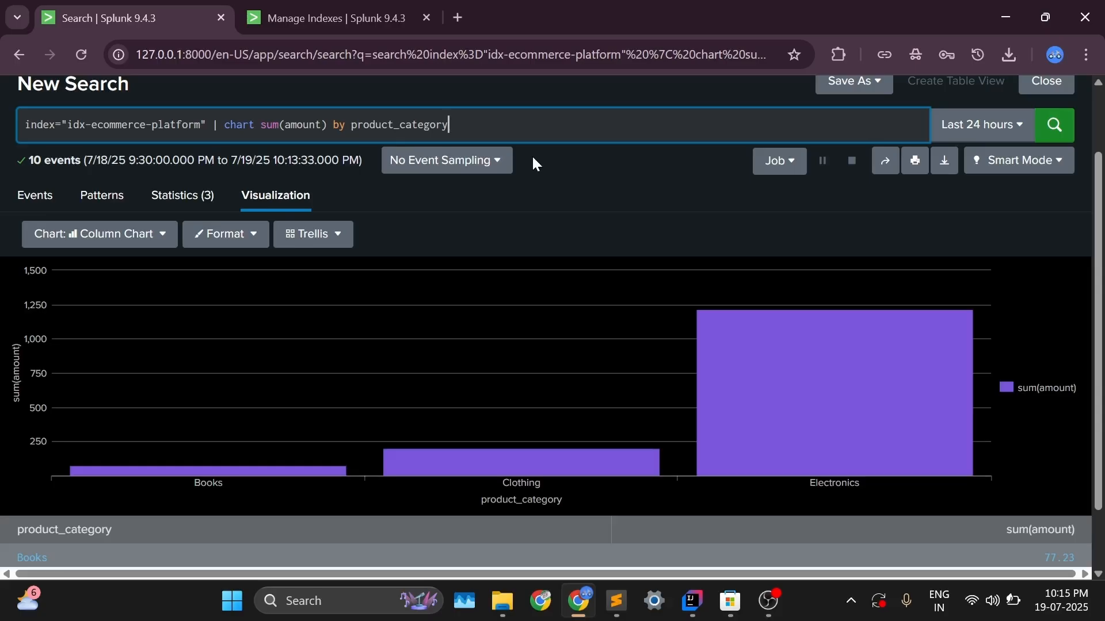
text(, region)
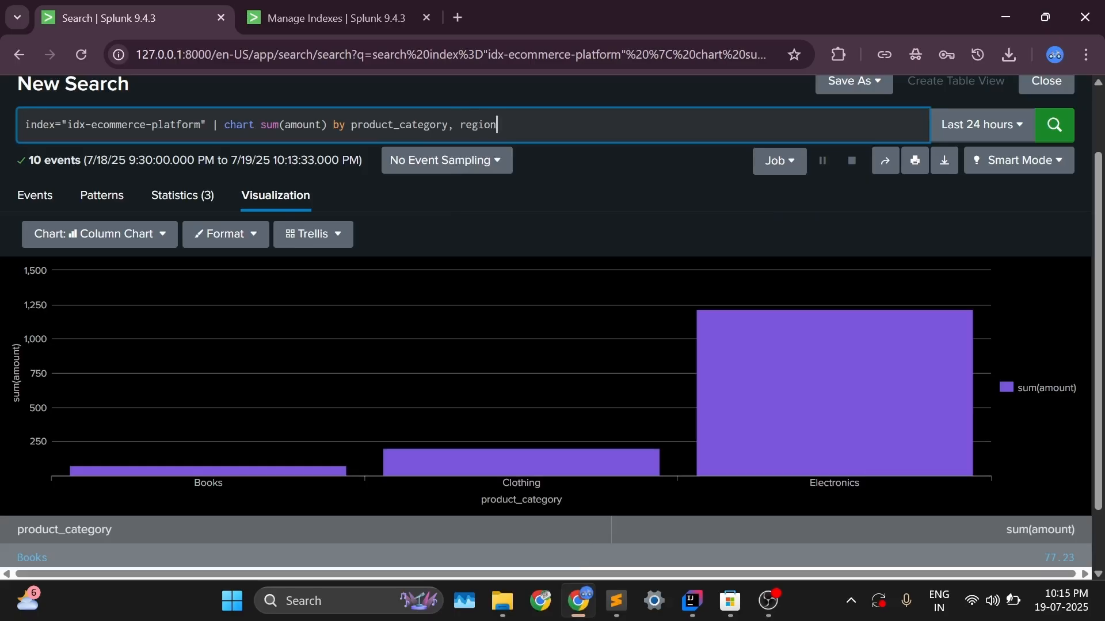
click(1054, 125)
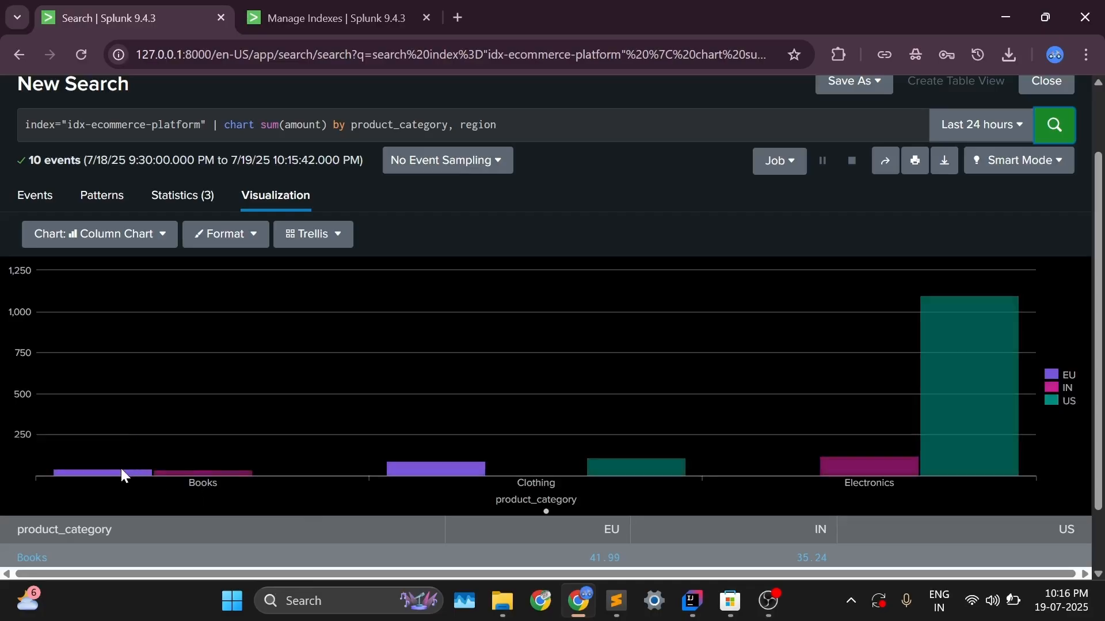
Inspect the amounts per region in the Books, Clothing and Electronics columns of the chart
mouse_move(132, 476)
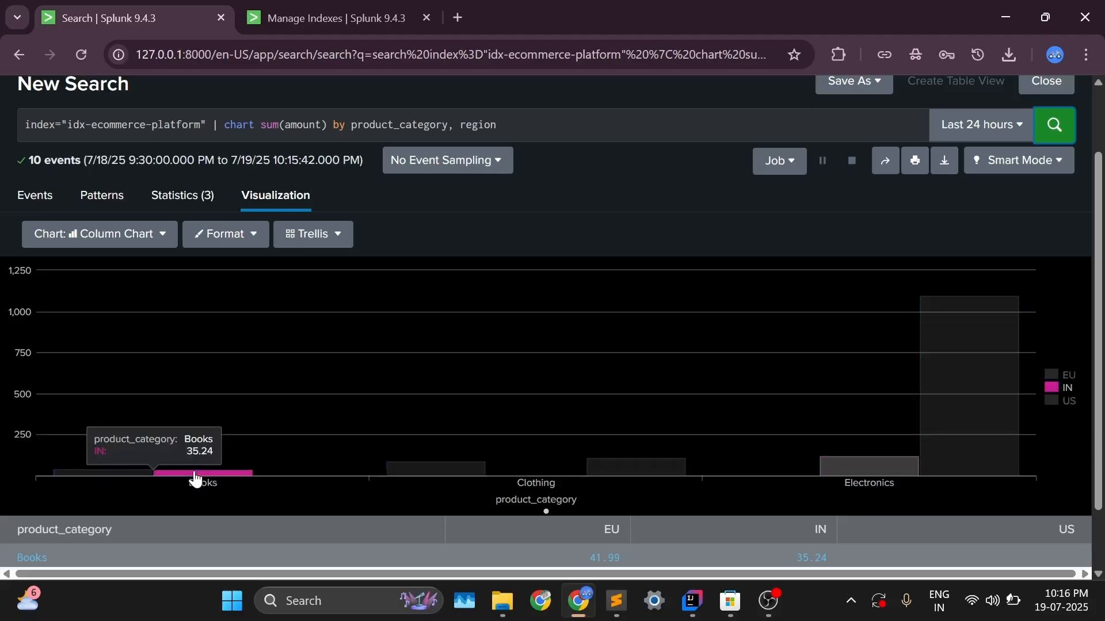
mouse_move(418, 473)
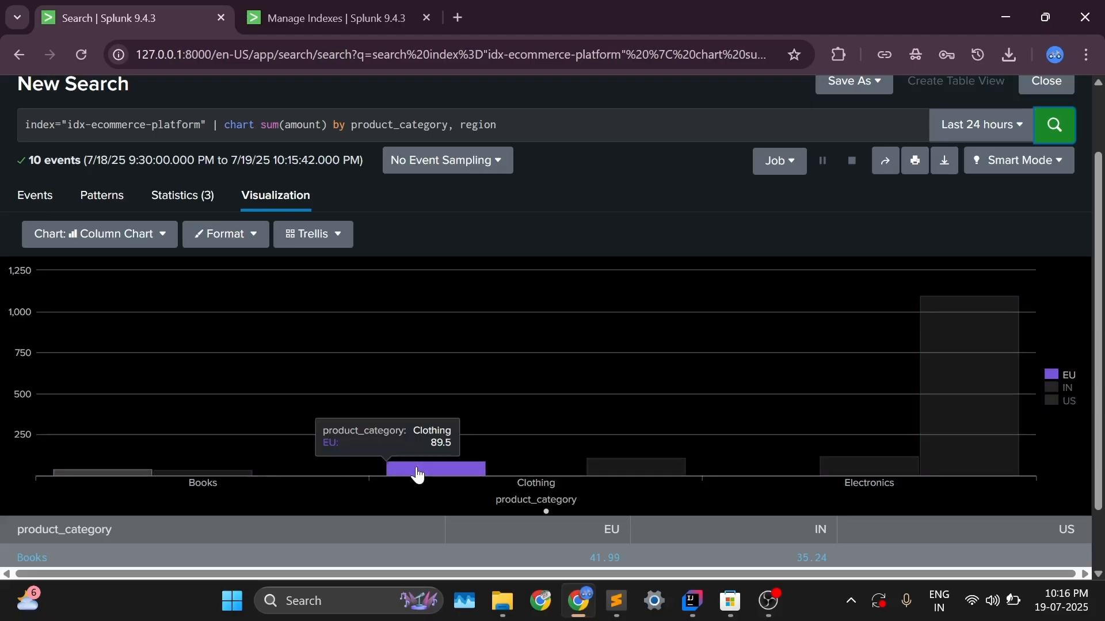
mouse_move(658, 470)
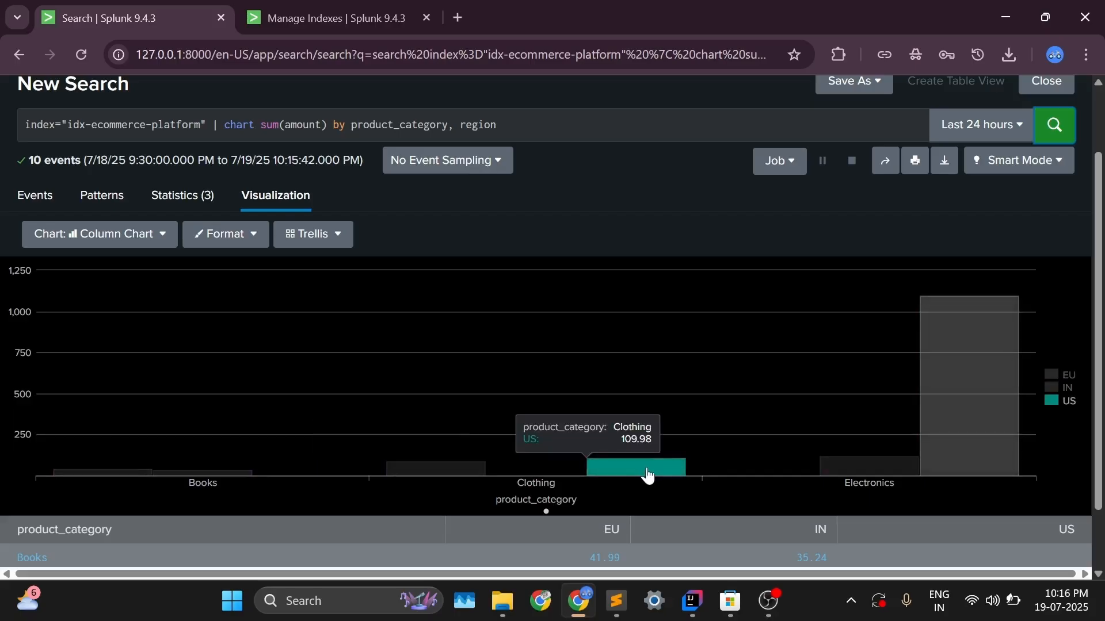
mouse_move(902, 476)
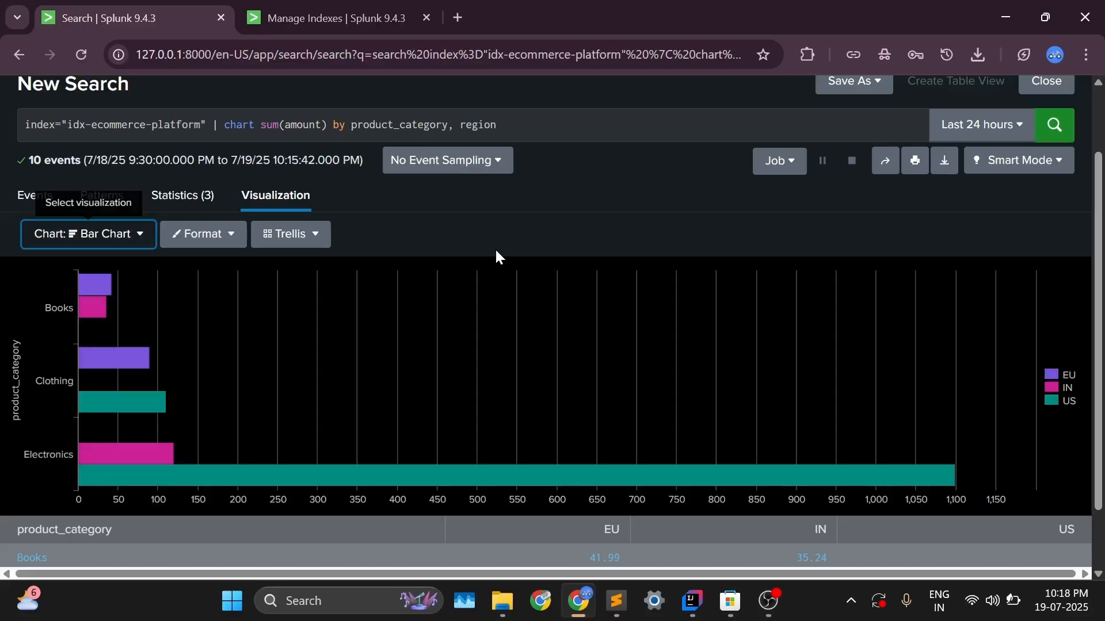
Replace the chart arguments in the query with "count by payment_method" and run the search
scroll(685, 332, up, 2)
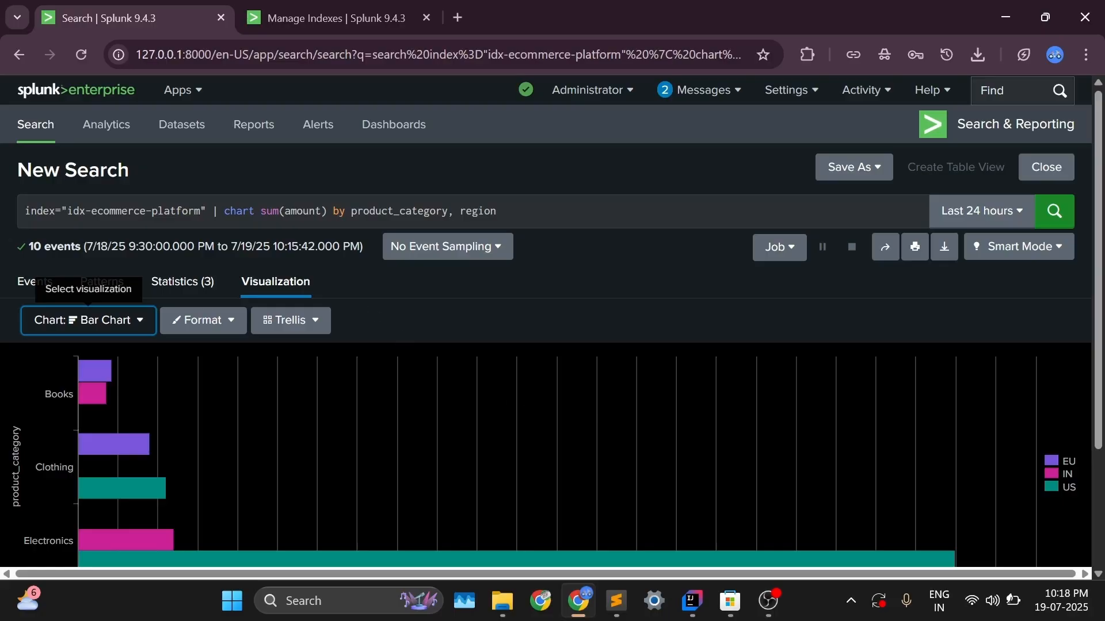
drag(499, 210, 260, 211)
key(BackSpace)
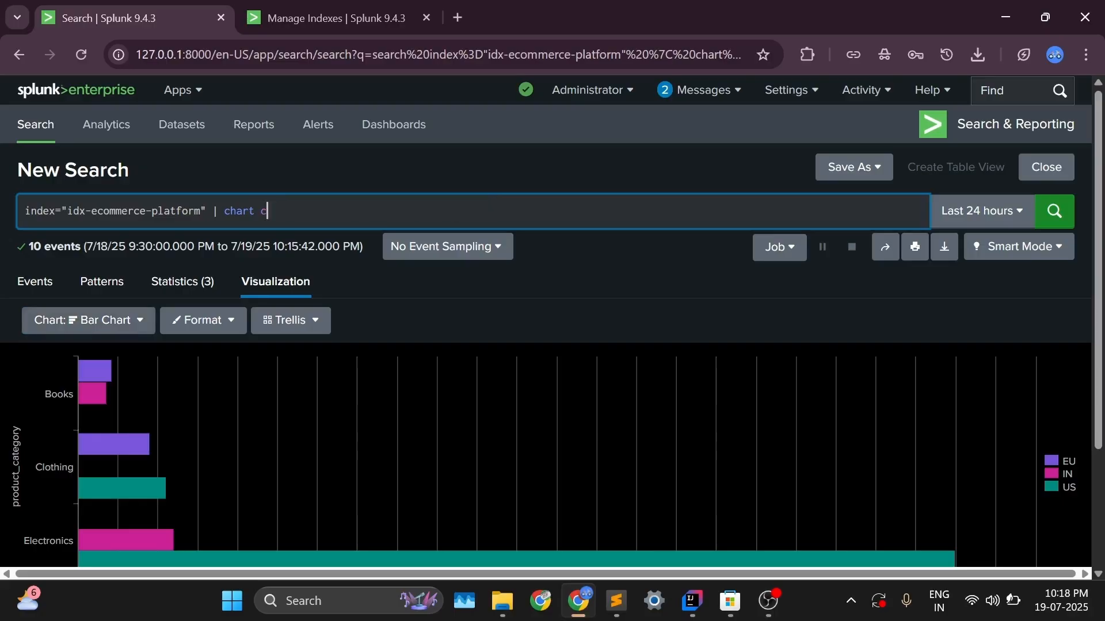
text(count)
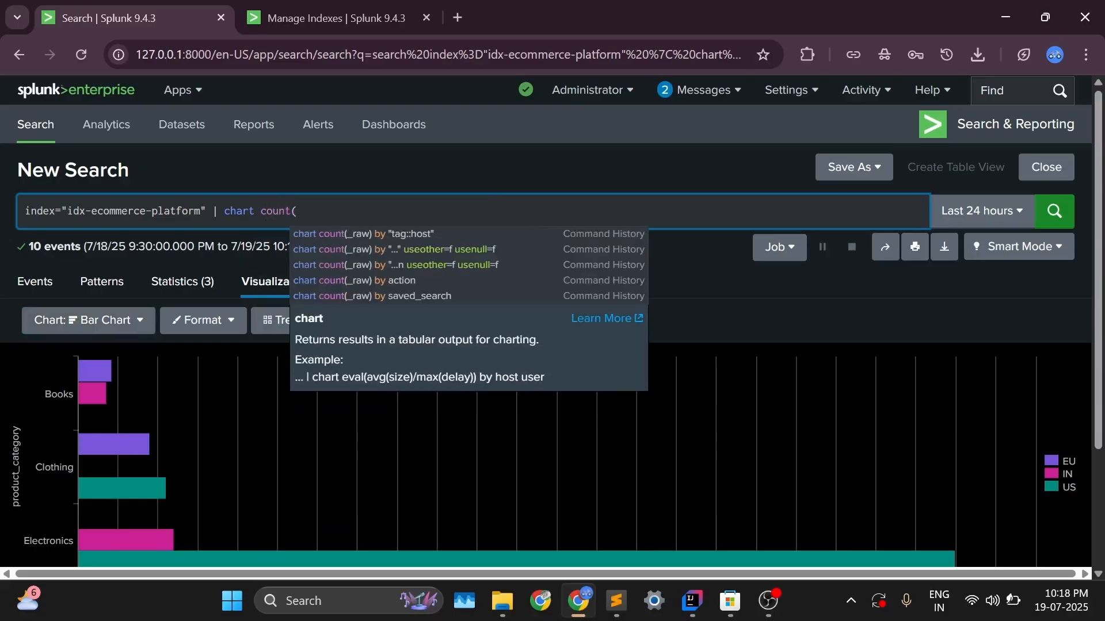
text( by )
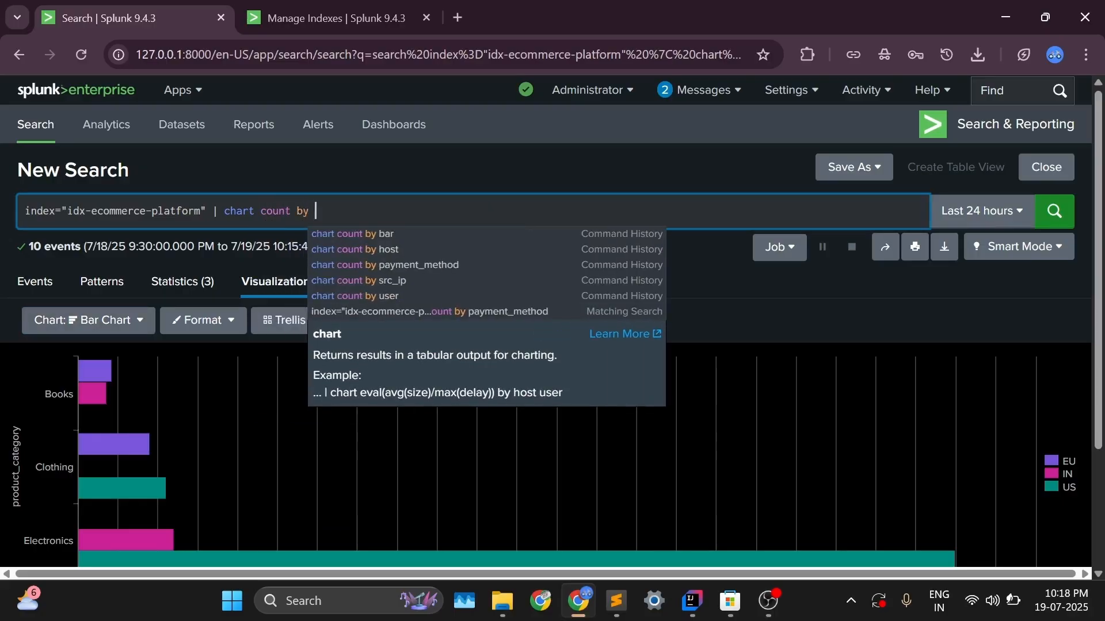
text(paymen)
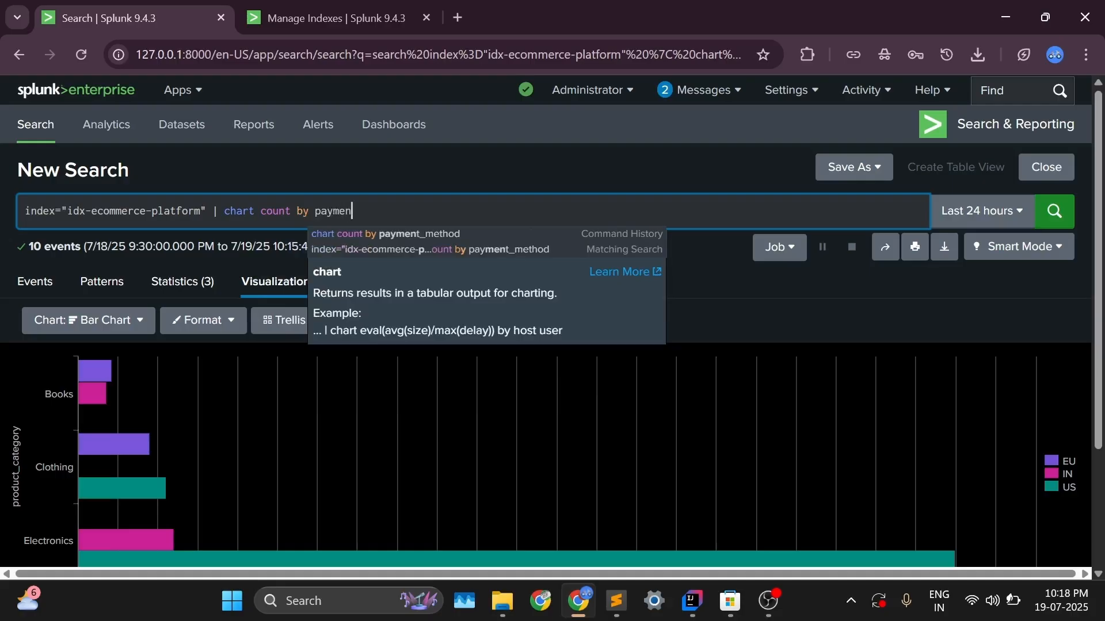
key(Down)
key(Return)
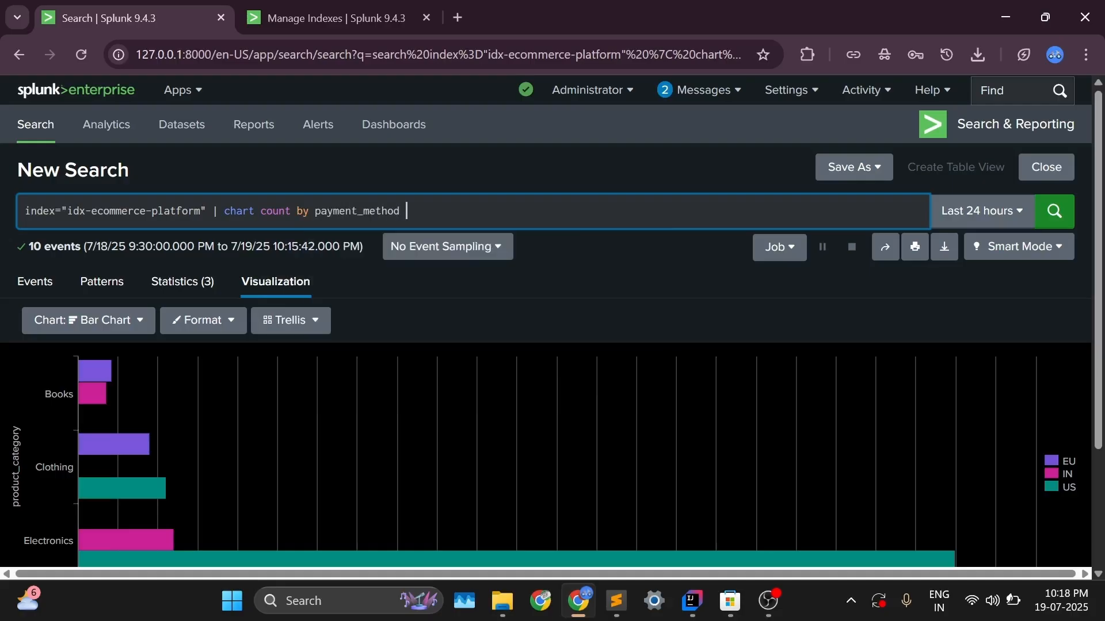
click(1054, 211)
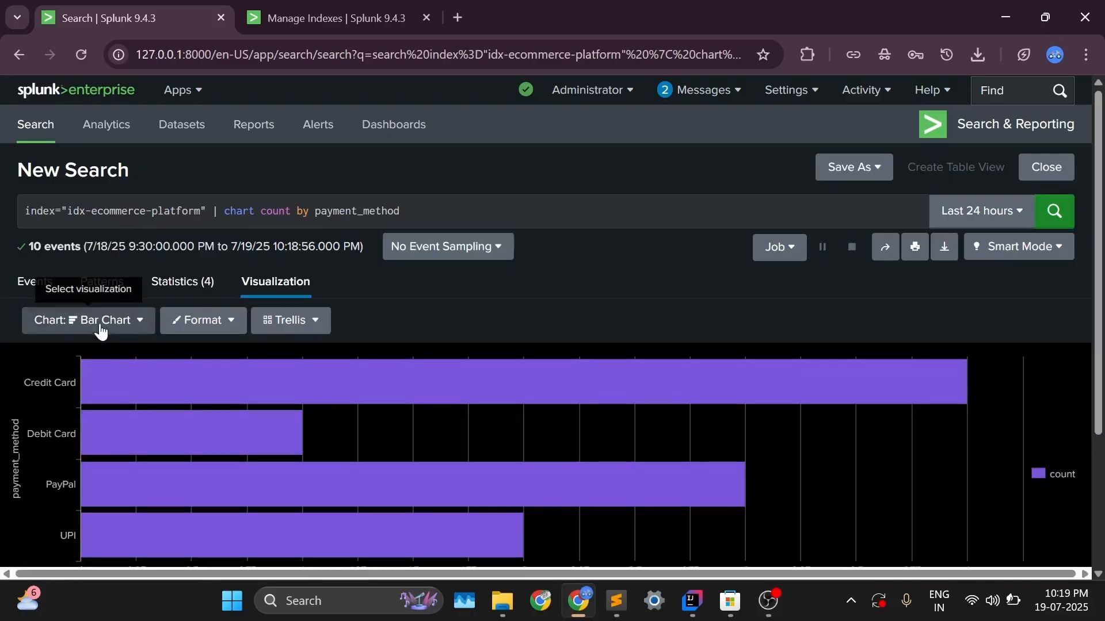
Change the payment method visualization to a pie chart
click(87, 320)
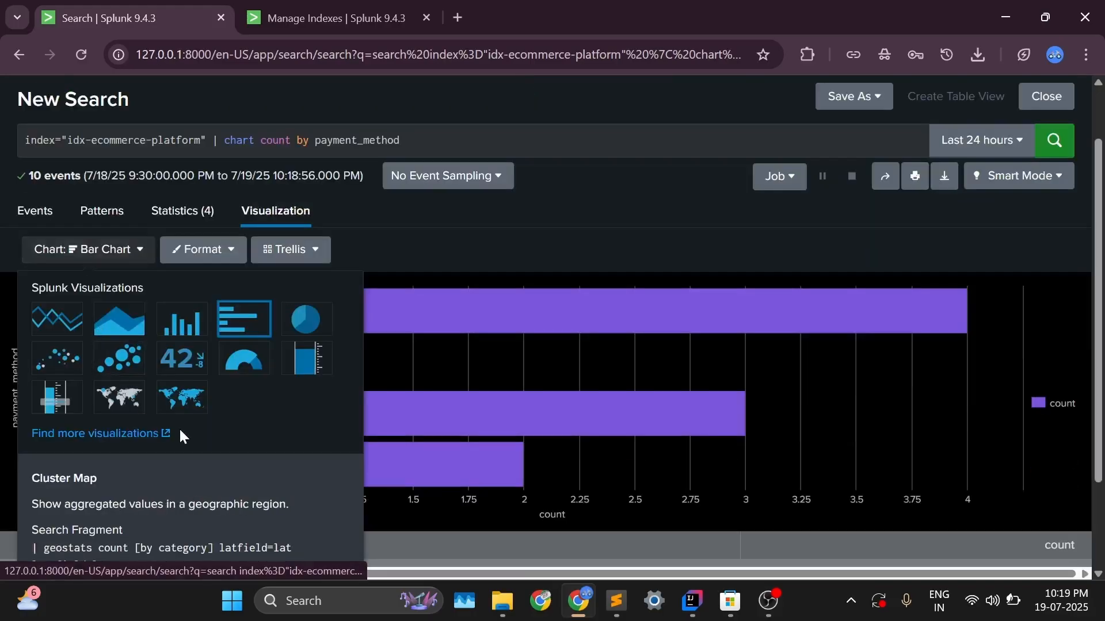
click(296, 321)
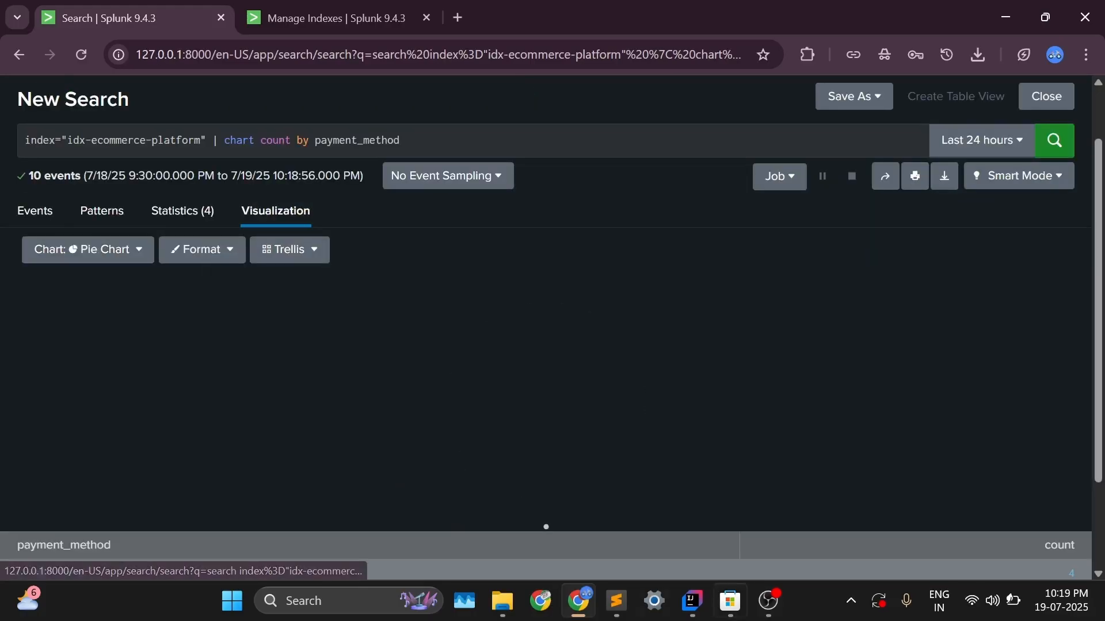
scroll(138, 400, up, 2)
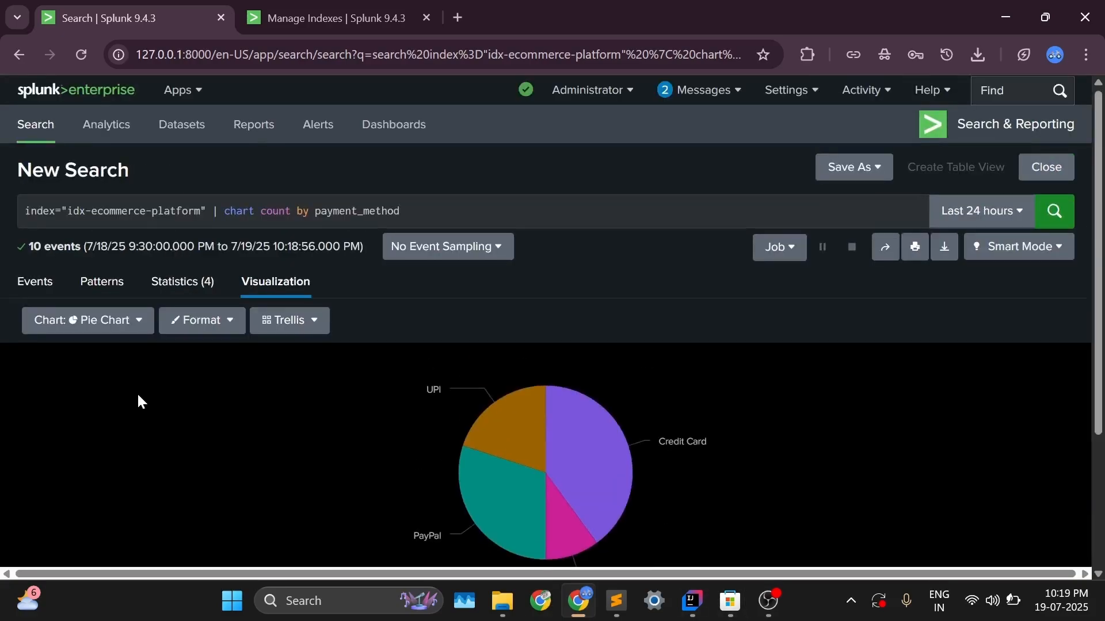
scroll(138, 400, down, 3)
scroll(272, 376, up, 2)
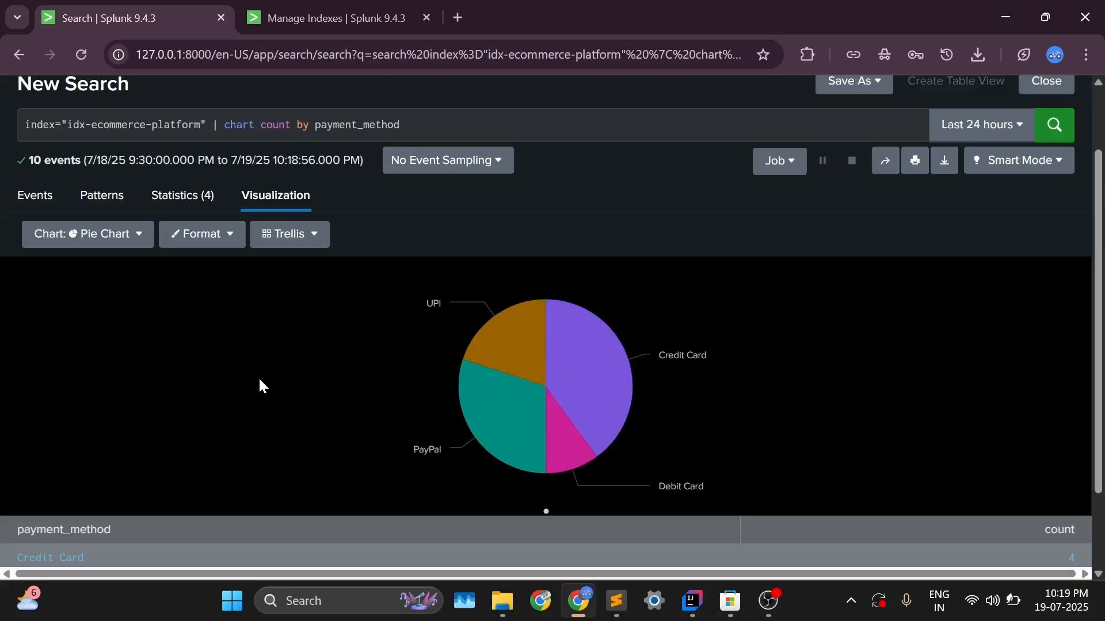
Inspect the count and percentage of the UPI, PayPal, Debit Card and Credit Card slices
mouse_move(511, 349)
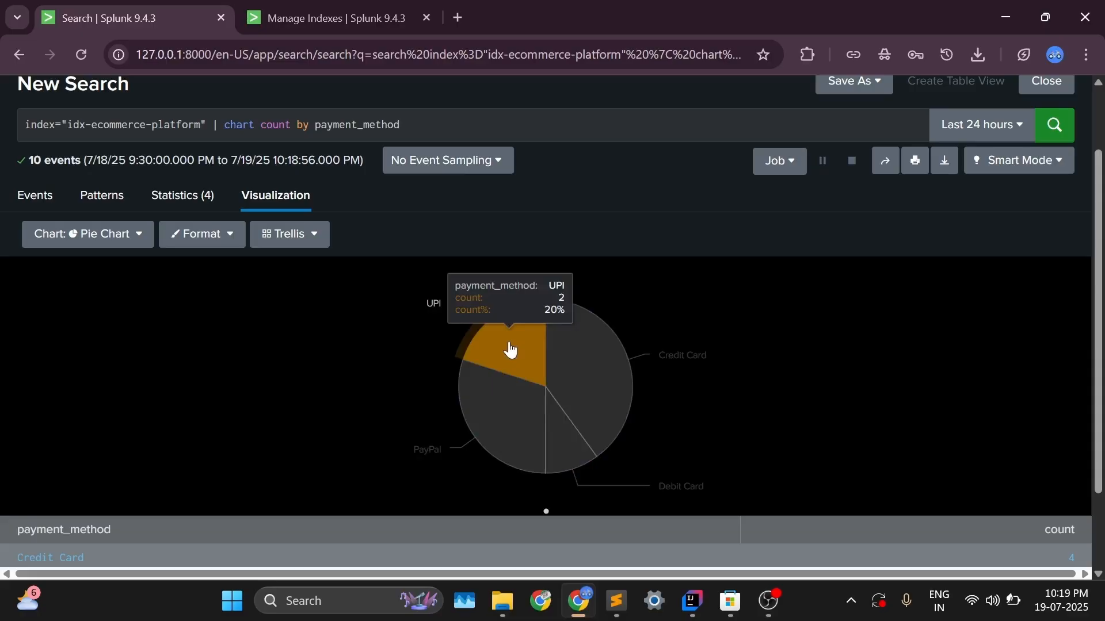
mouse_move(499, 412)
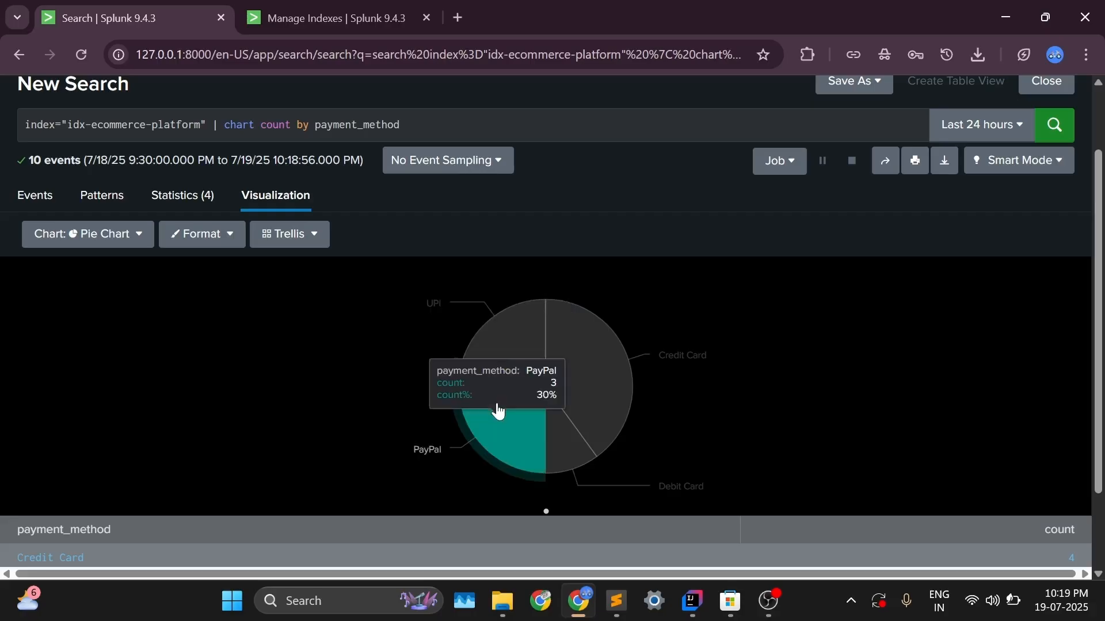
mouse_move(573, 448)
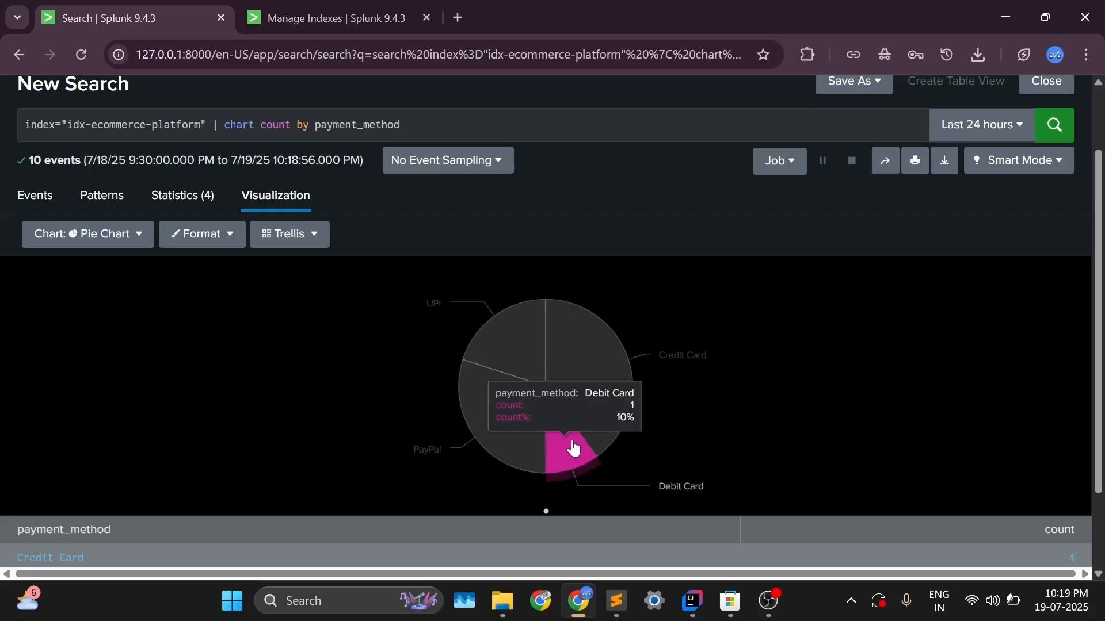
mouse_move(588, 355)
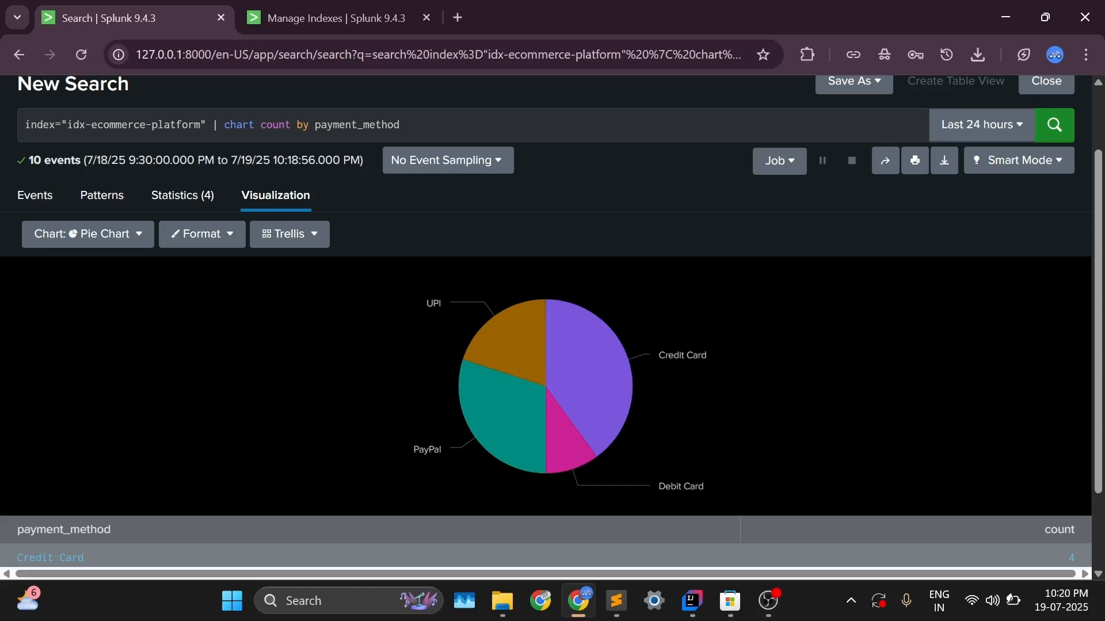
Replace the chart command in the query with "timechart avg(response_time_ms)" and run the search over all time as a line chart
scroll(545, 323, up, 1)
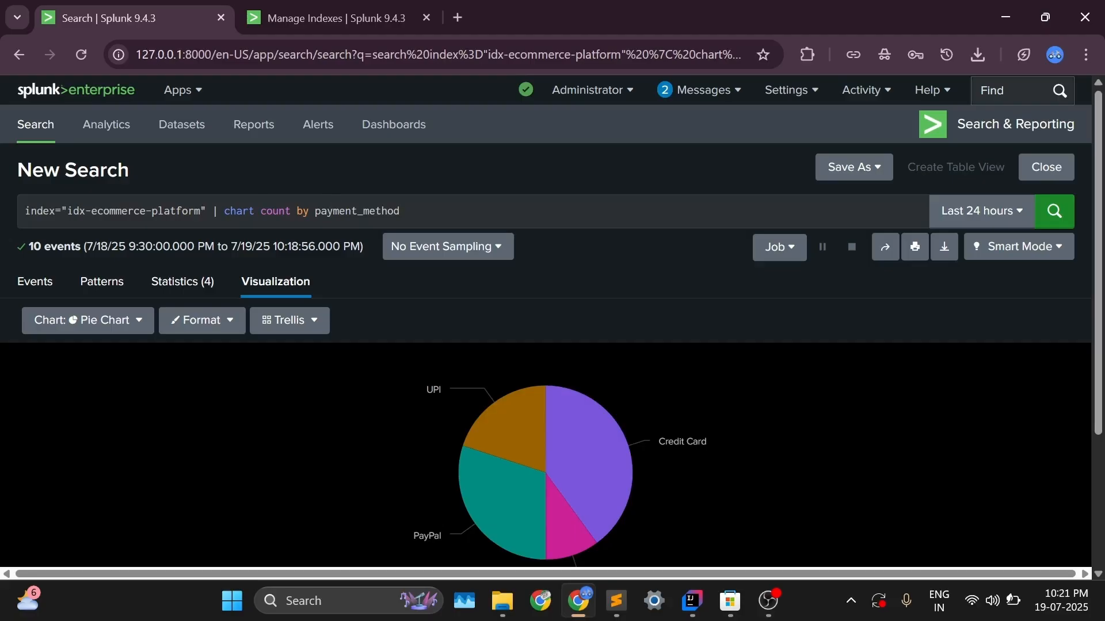
drag(224, 211, 401, 211)
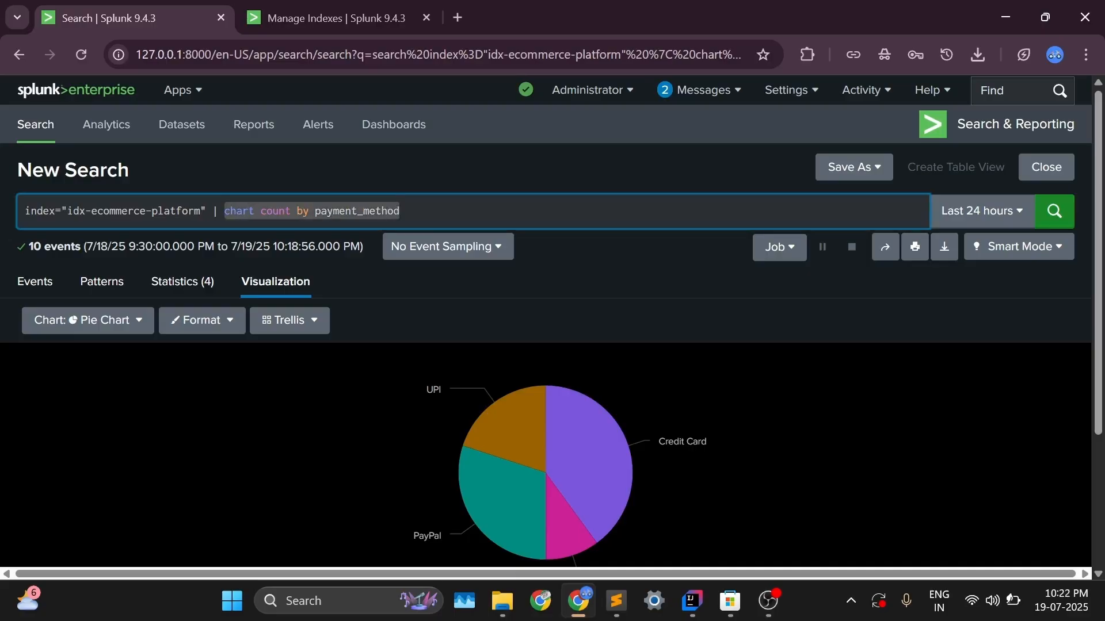
text(timechar)
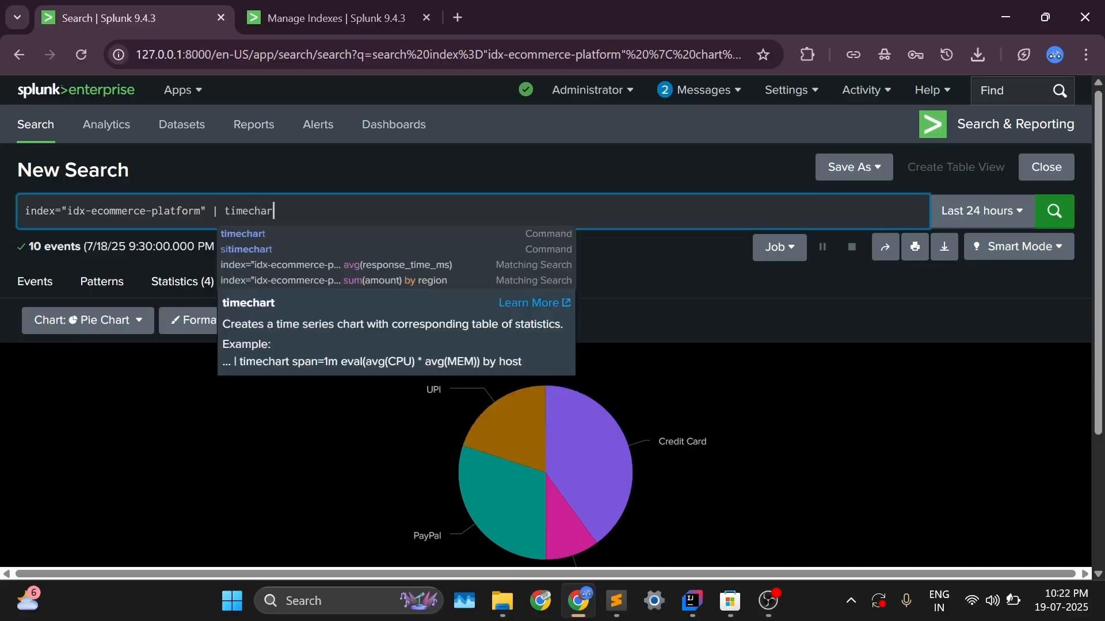
text(t avg)
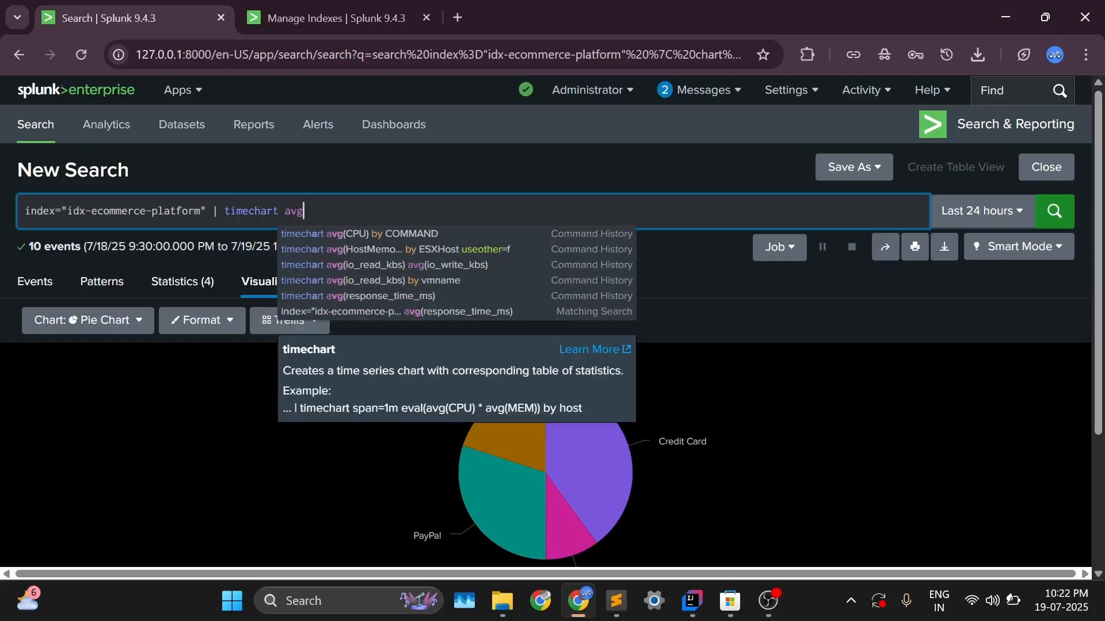
text(()
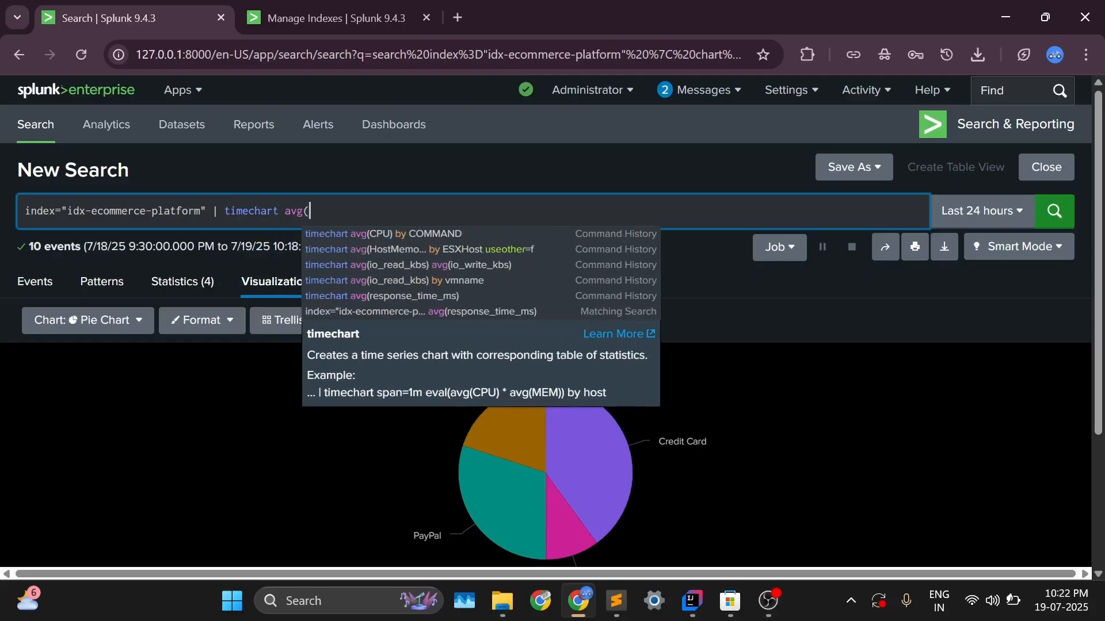
text(reso)
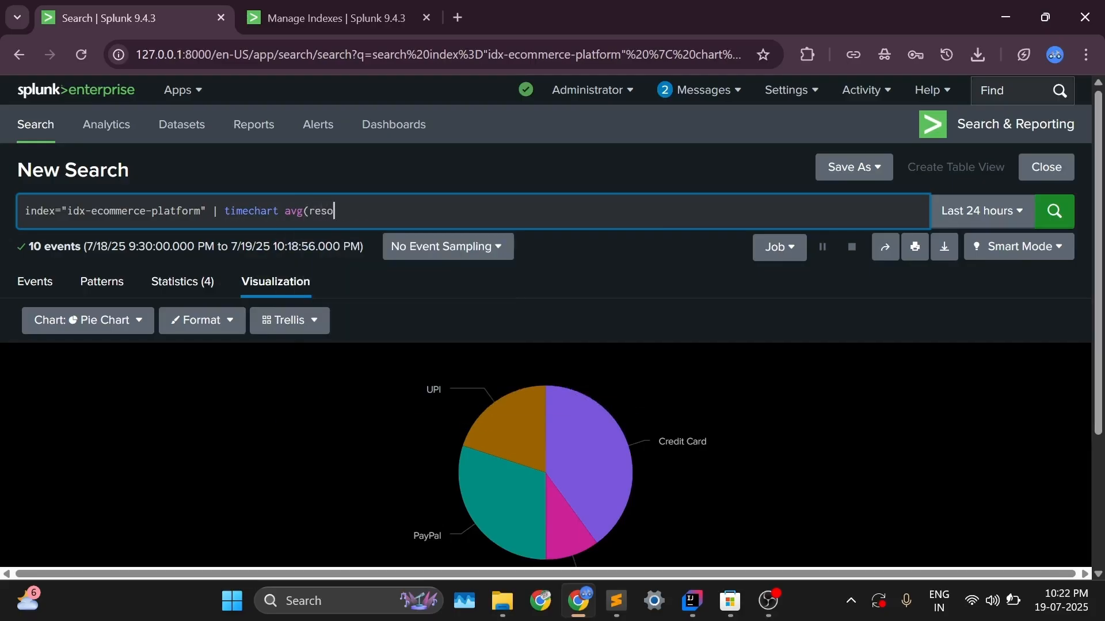
key(BackSpace)
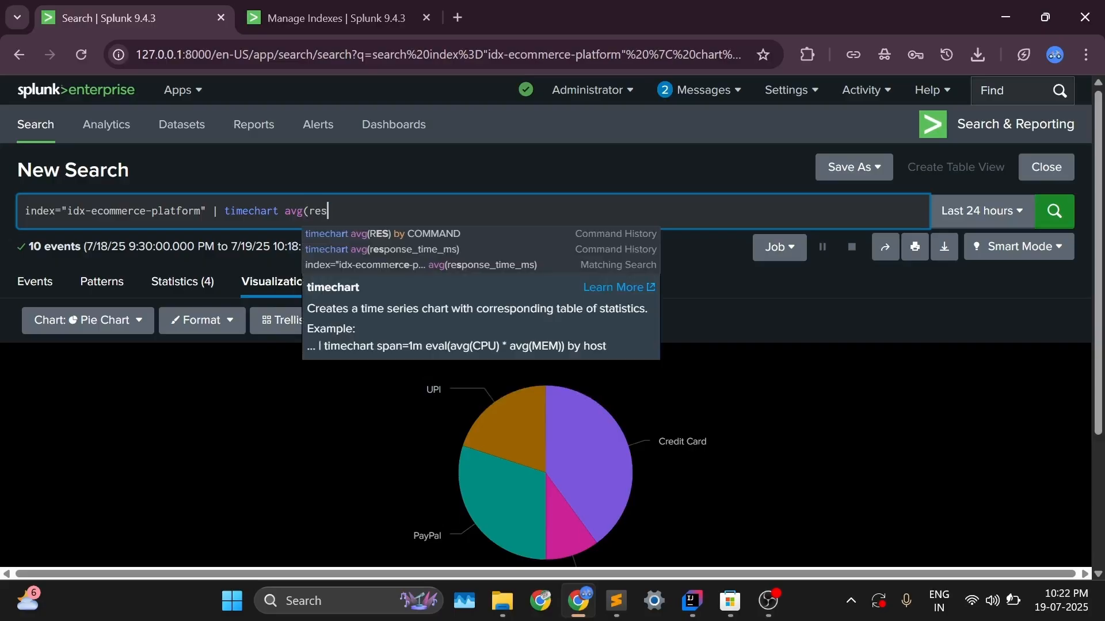
key(Down)
key(Down)
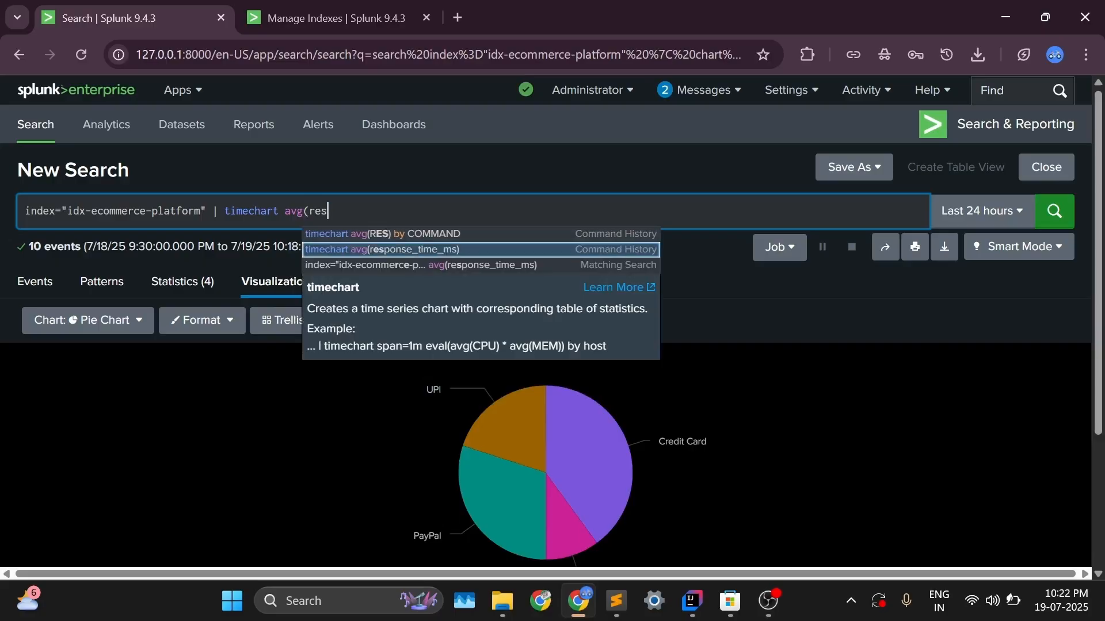
key(Return)
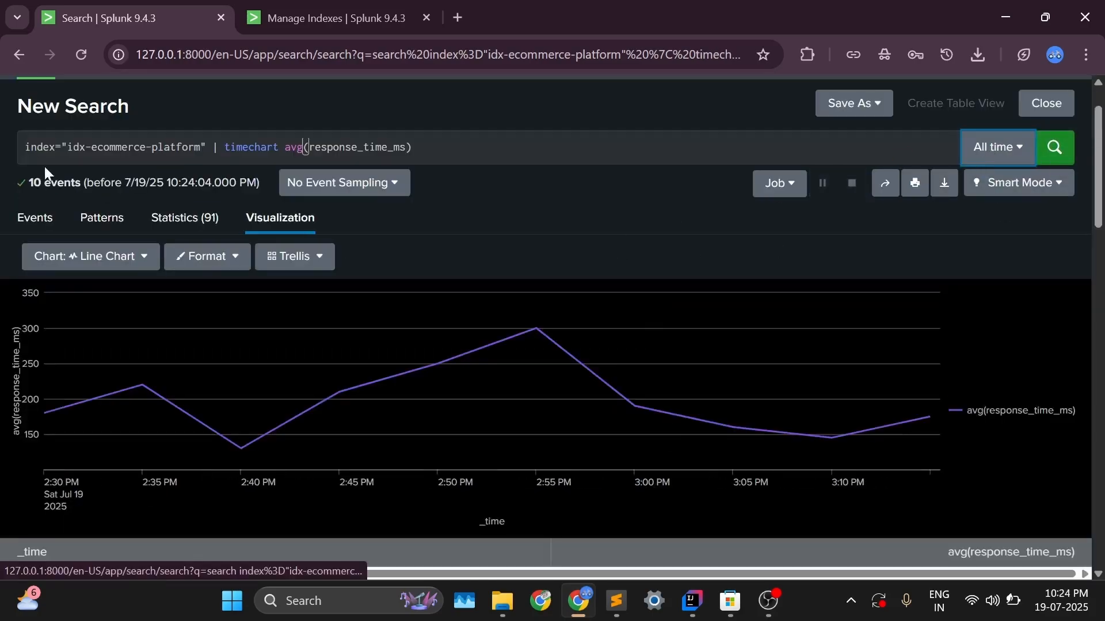
Inspect the event count and the average response times at the 2:40 PM and 2:55 PM points of the line chart
drag(25, 180, 115, 183)
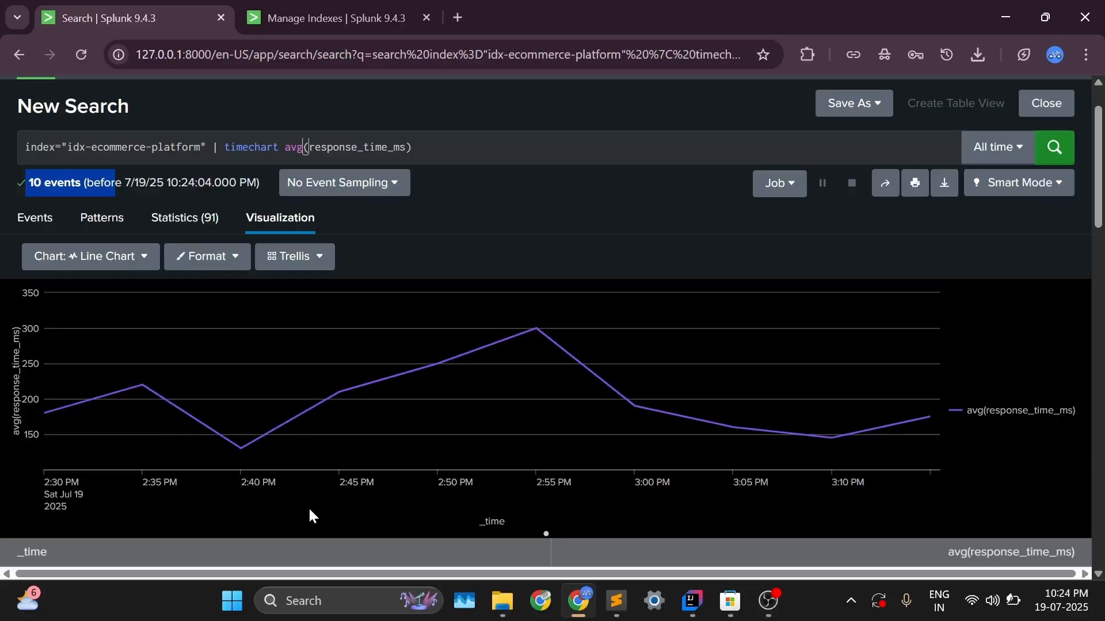
mouse_move(238, 450)
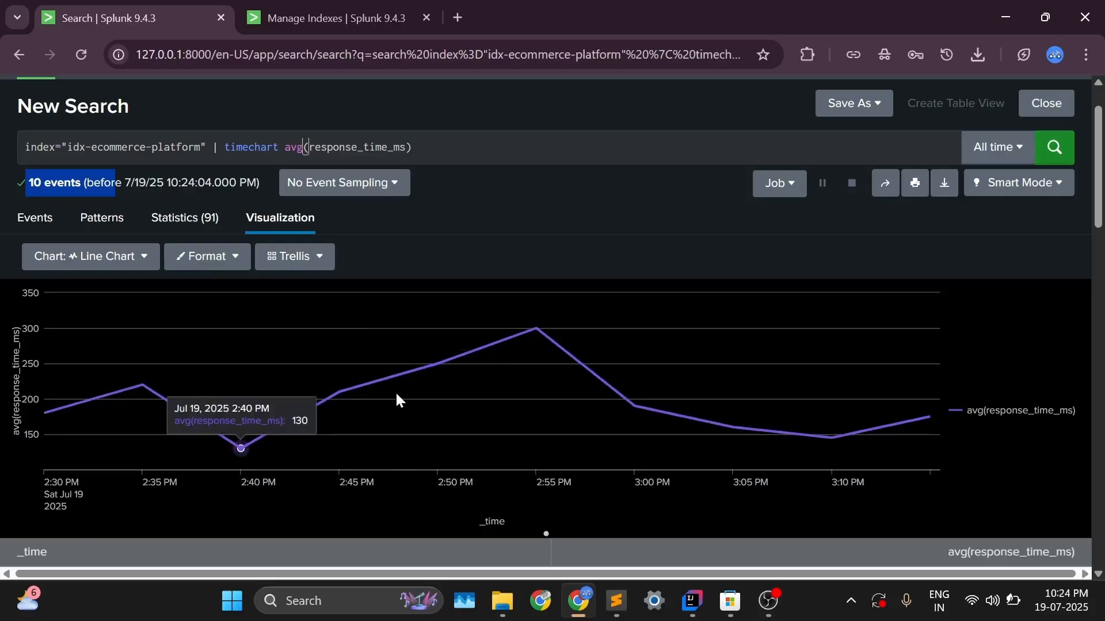
mouse_move(541, 328)
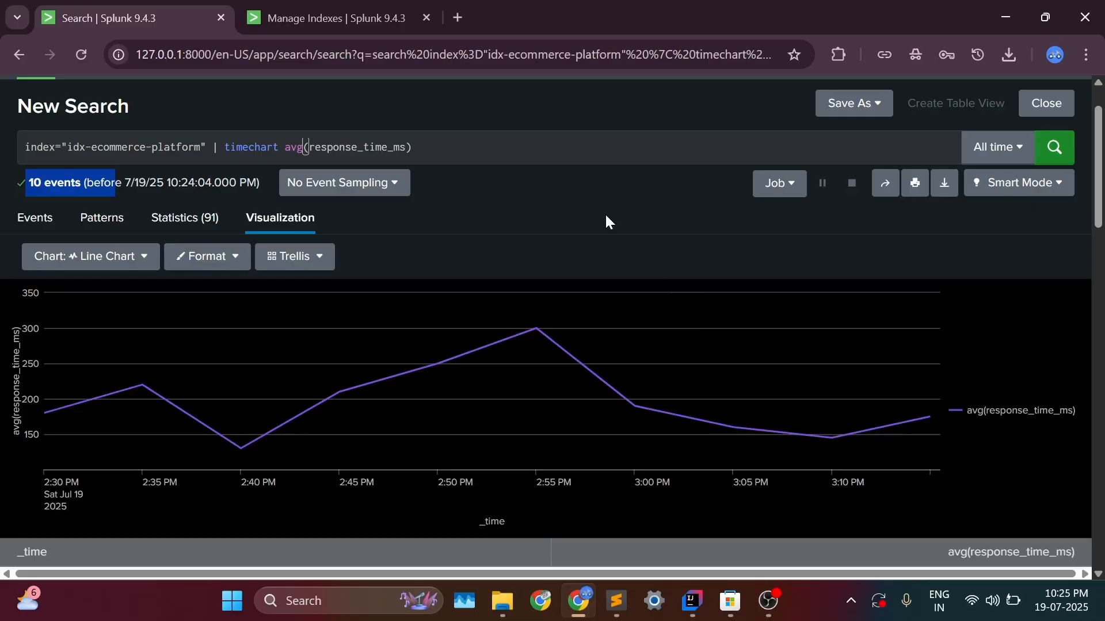
Replace the timechart arguments in the query with "sum(amount) by region" and run the search
click(305, 148)
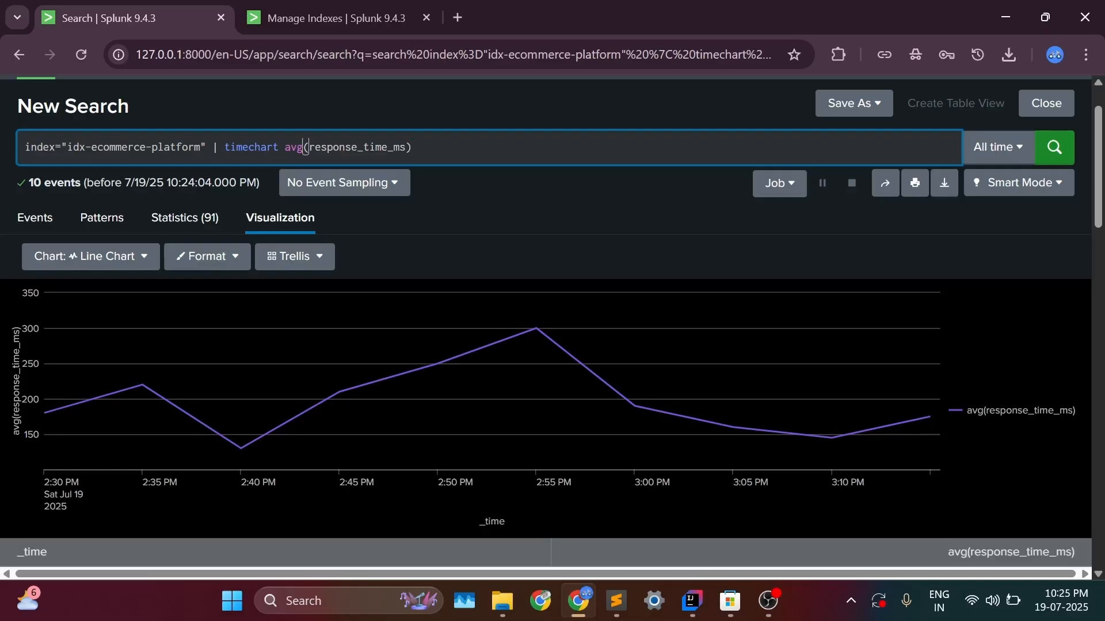
key(BackSpace)
key(BackSpace)
key(BackSpace)
key(BackSpace)
key(BackSpace)
key(BackSpace)
key(BackSpace)
key(BackSpace)
key(BackSpace)
key(BackSpace)
key(BackSpace)
key(BackSpace)
key(BackSpace)
key(BackSpace)
key(BackSpace)
key(BackSpace)
key(BackSpace)
key(BackSpace)
key(BackSpace)
key(BackSpace)
key(BackSpace)
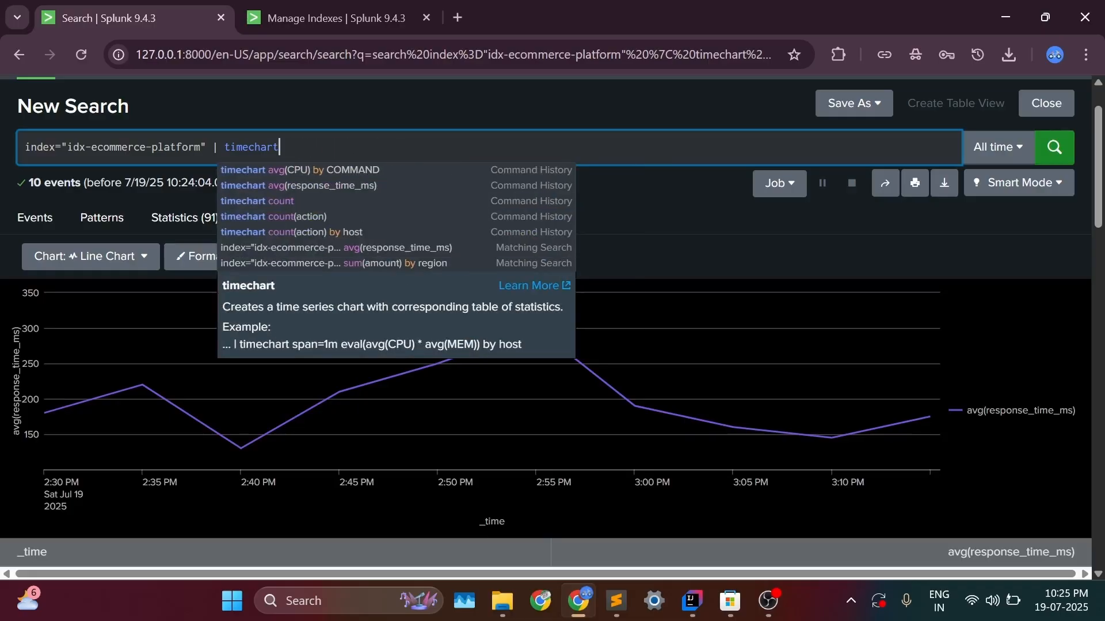
text(su)
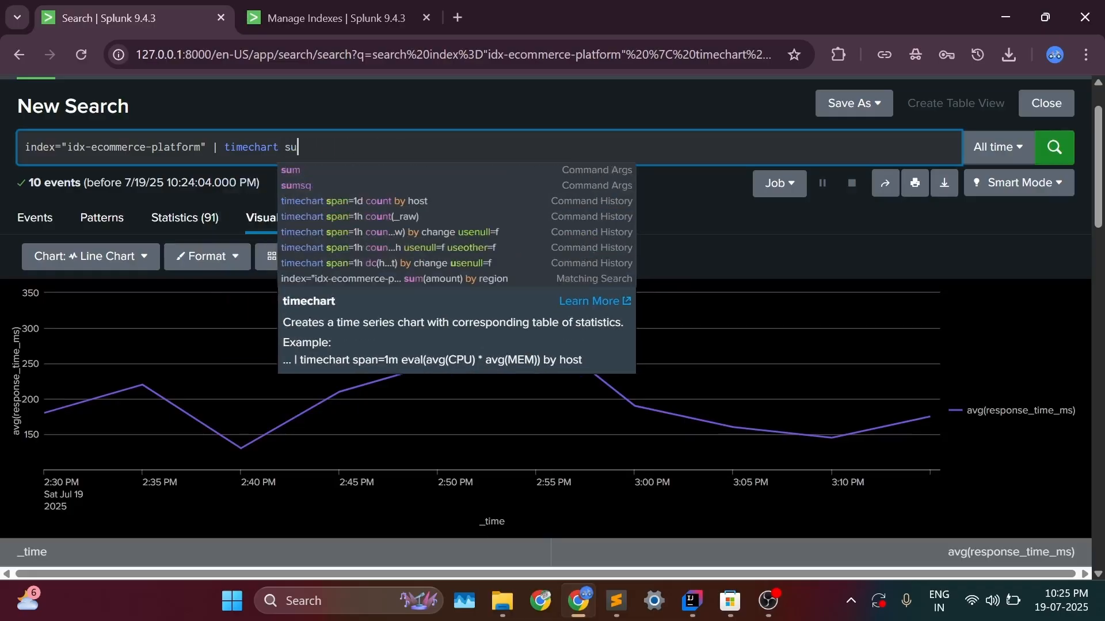
text(m(amount))
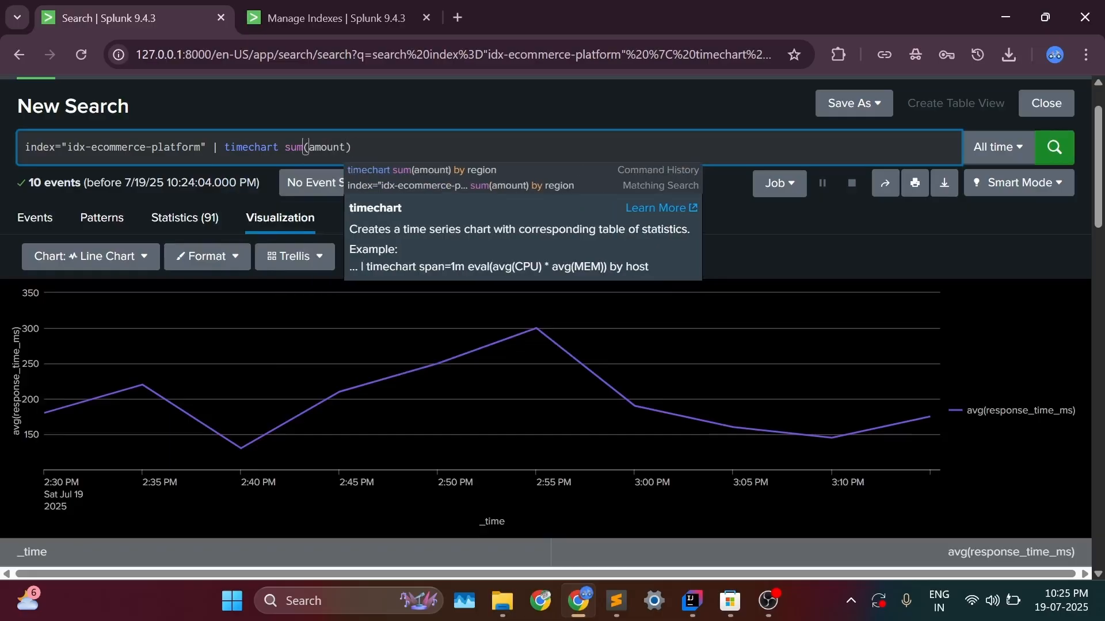
text( by region)
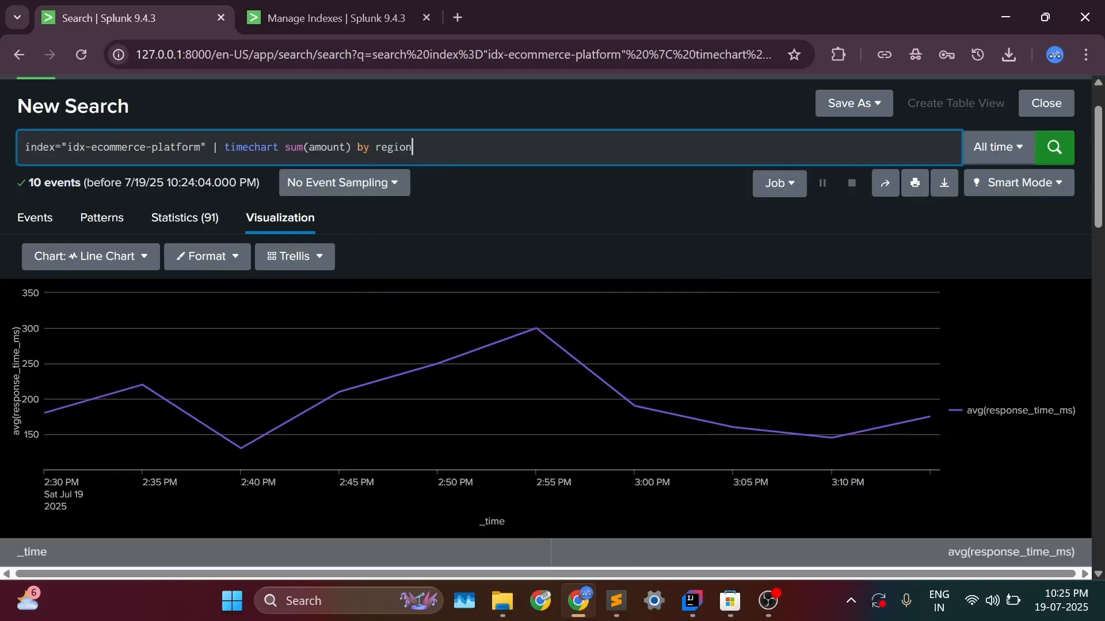
key(Return)
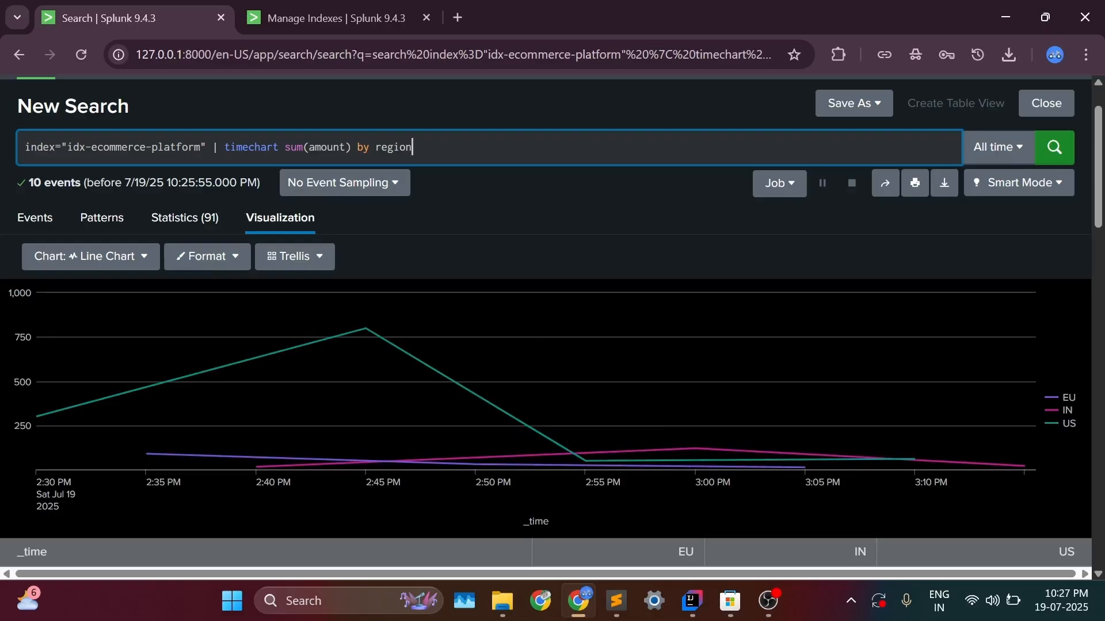
Replace the timechart command in the query with "table response_time_ms amount" and run the search
drag(224, 147, 414, 147)
key(BackSpace)
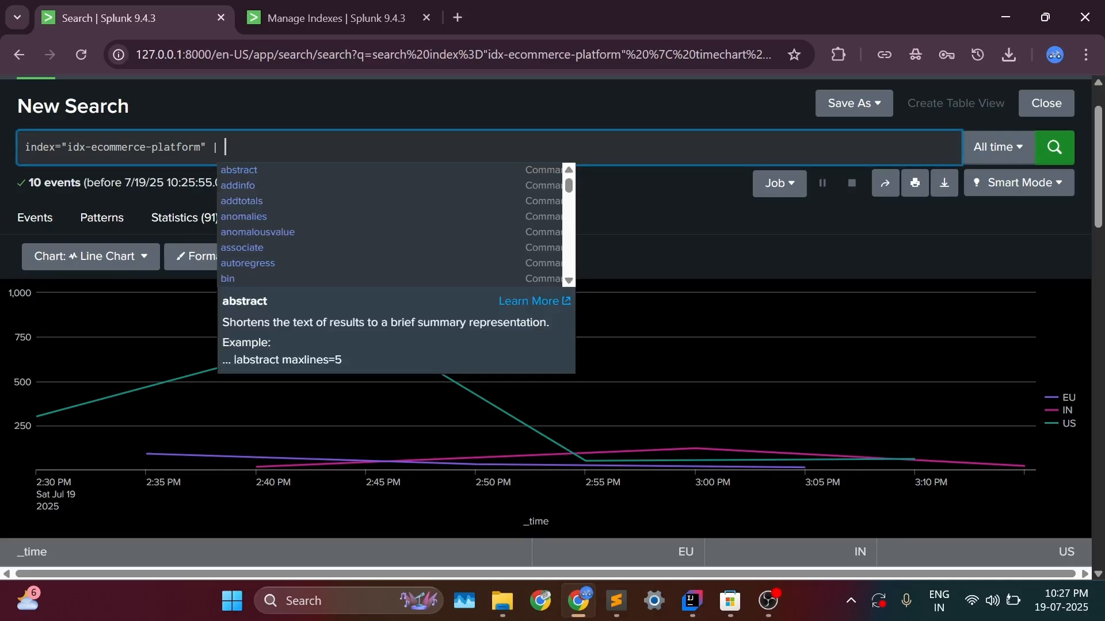
text(table r)
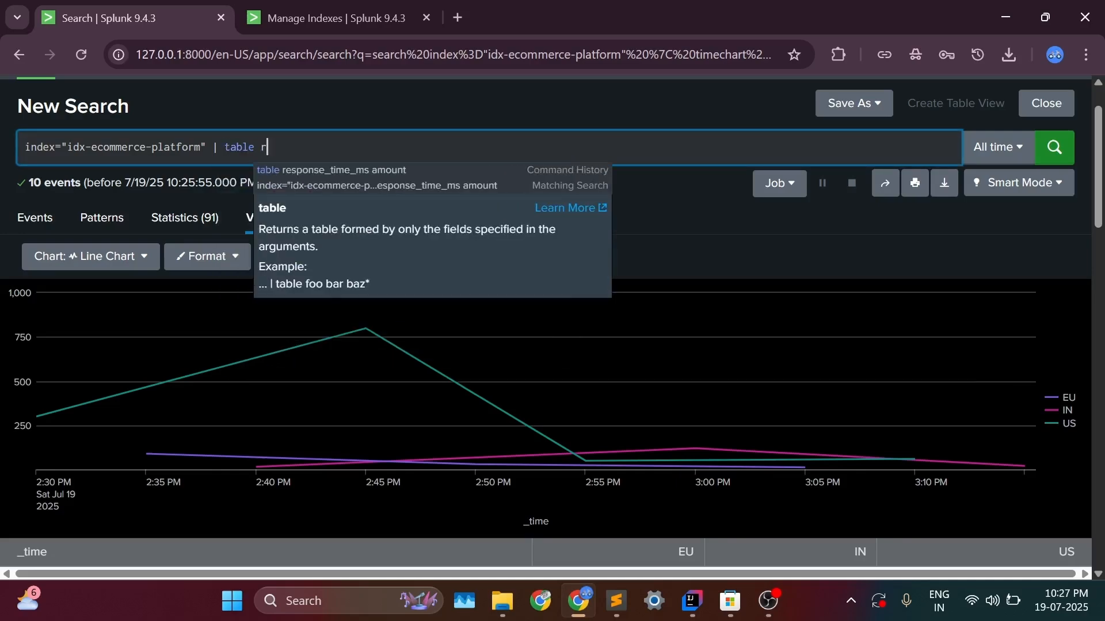
text(espo)
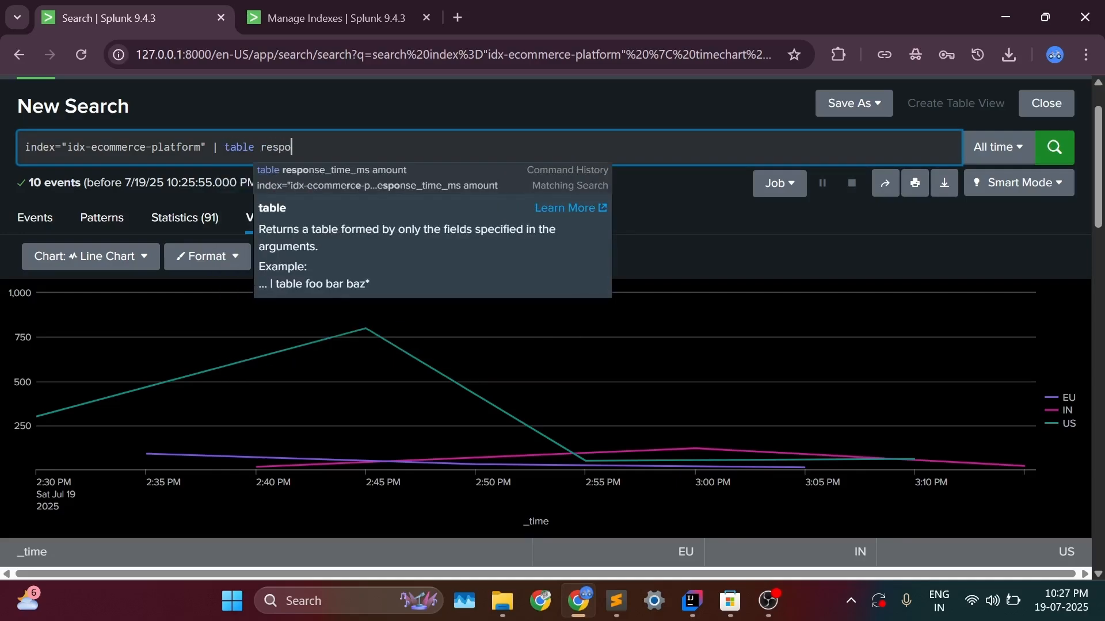
key(Down)
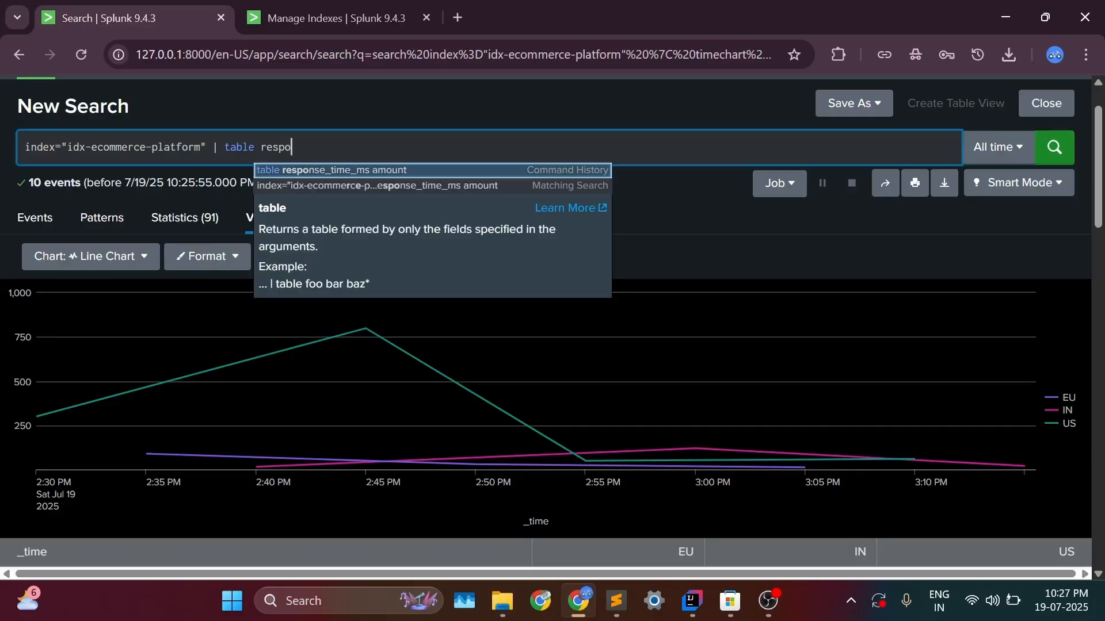
key(Return)
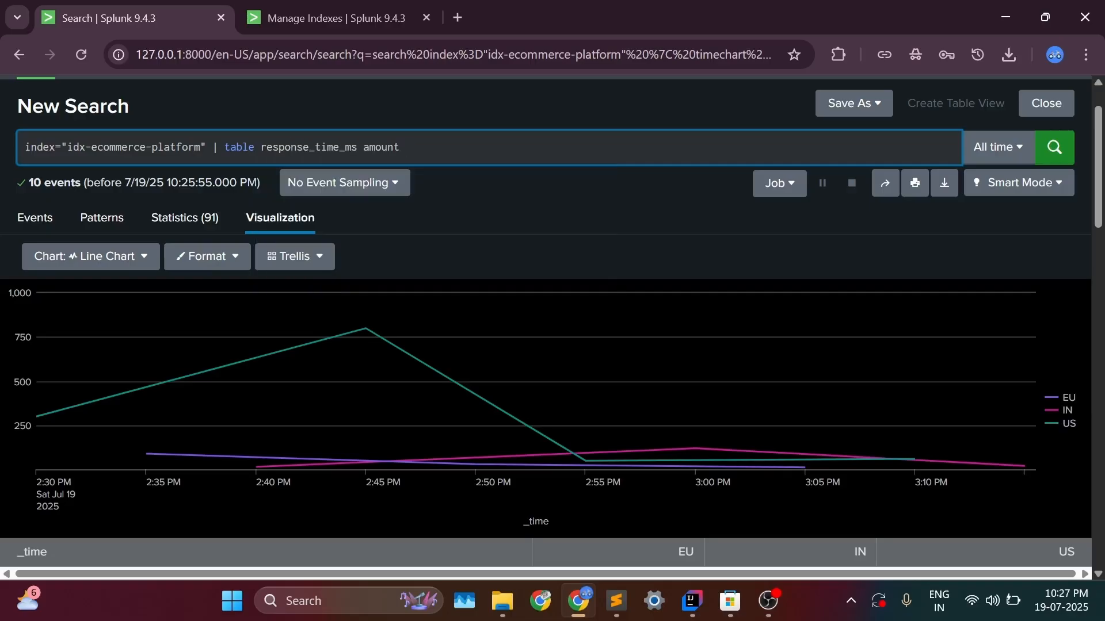
text(amoun)
key(BackSpace)
key(BackSpace)
key(BackSpace)
key(BackSpace)
key(BackSpace)
key(Return)
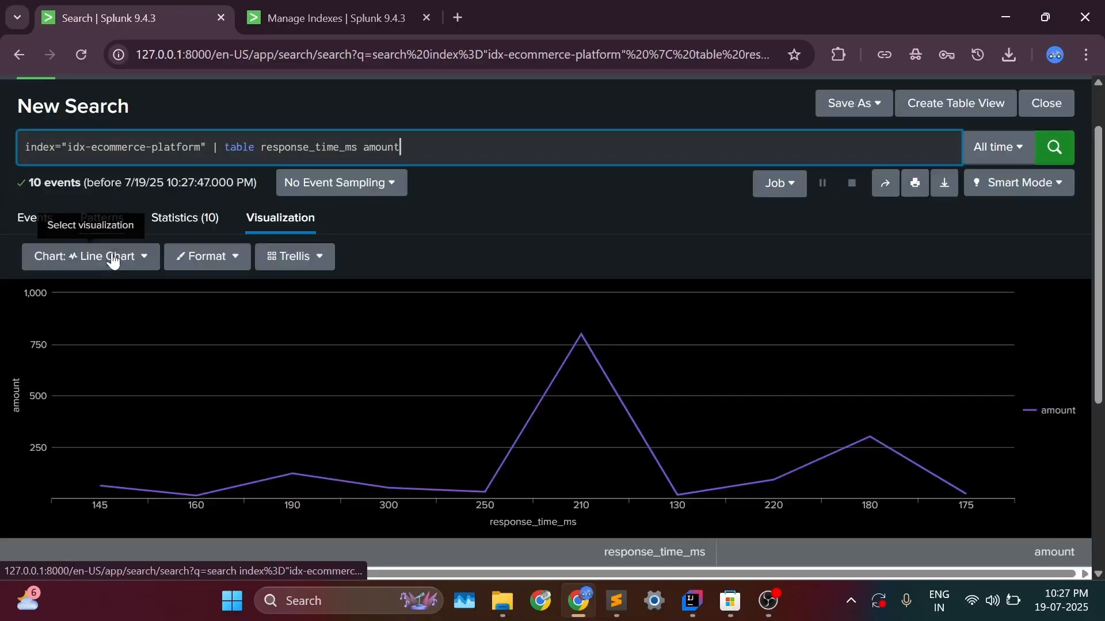
Change the response time versus amount visualization to a scatter chart and inspect its lowest response time point
click(109, 254)
click(61, 362)
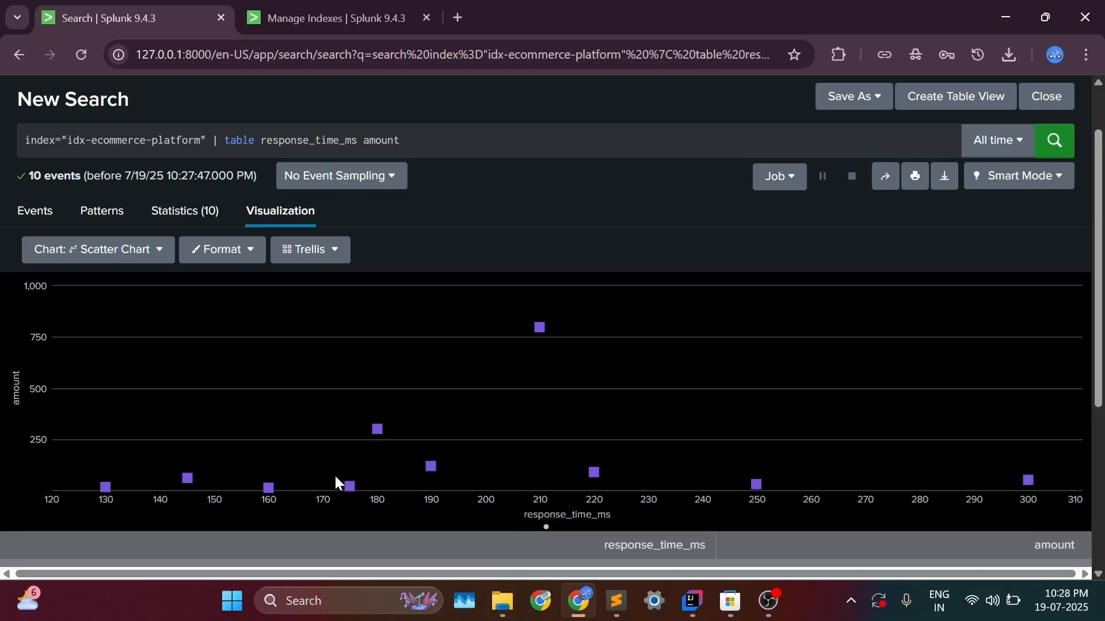
mouse_move(104, 487)
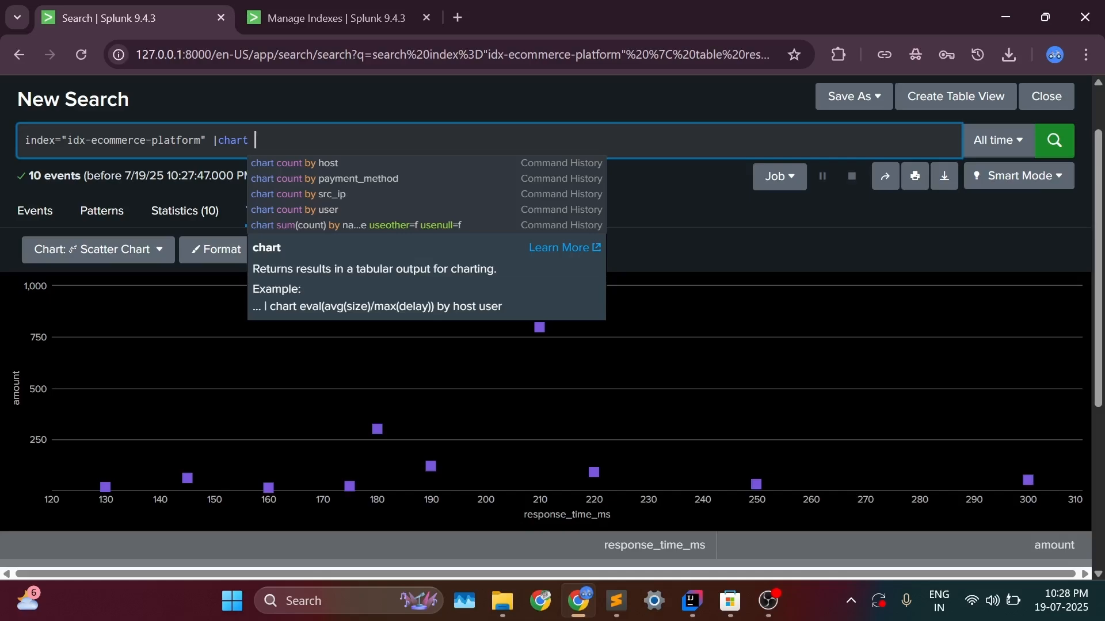
Replace the table command in the query with "chart sum(amount) by region, product_category" and run the search
text(sum(amo)
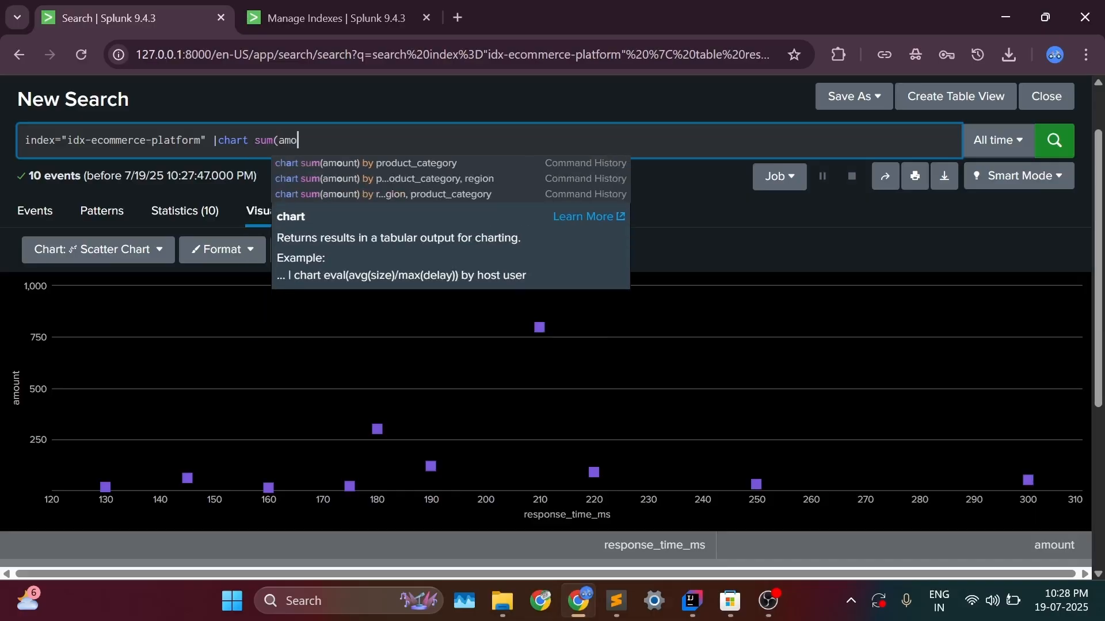
text(unt))
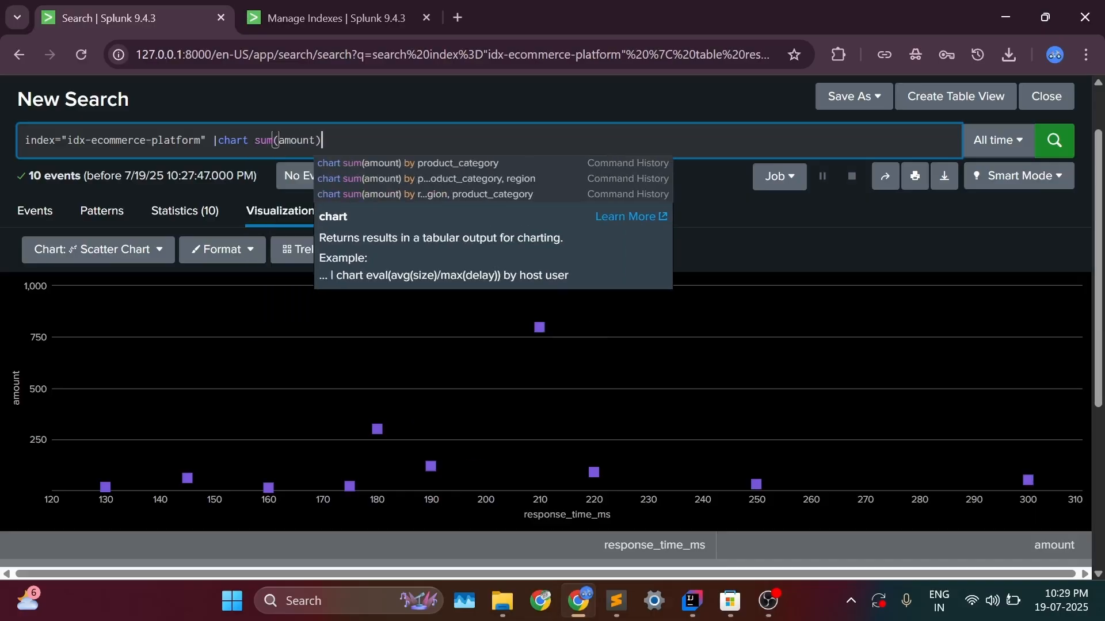
text( b)
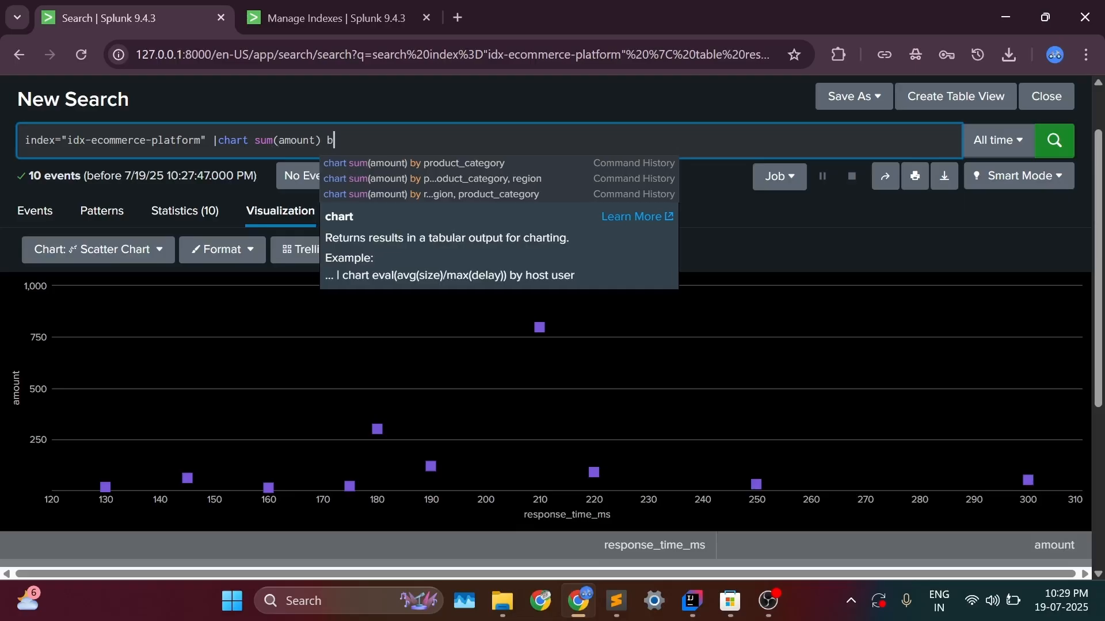
text(y region)
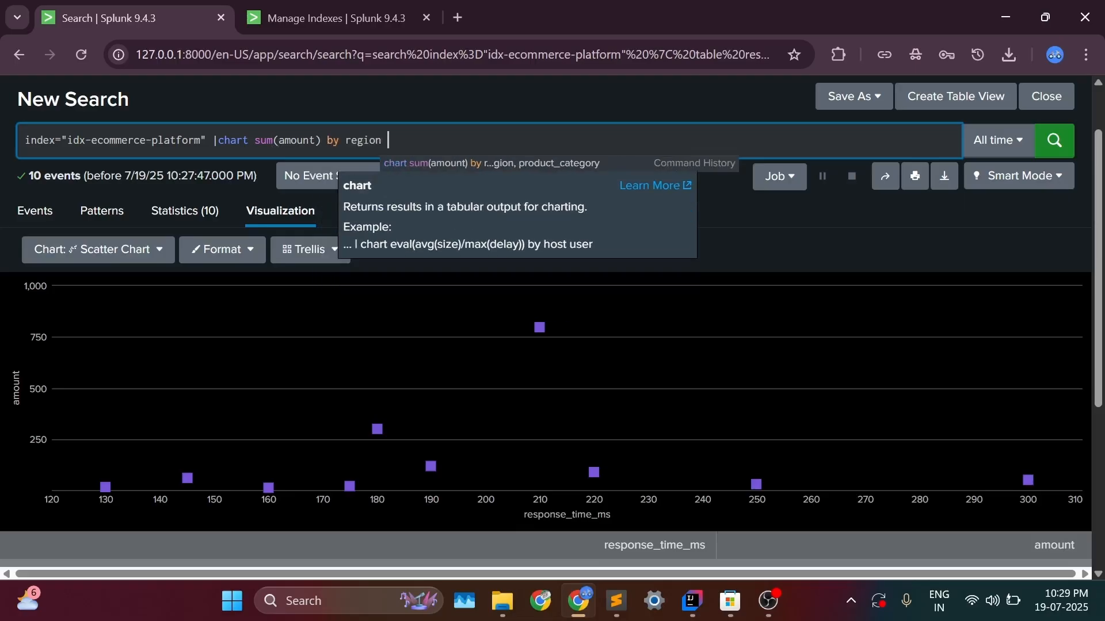
text(, product )
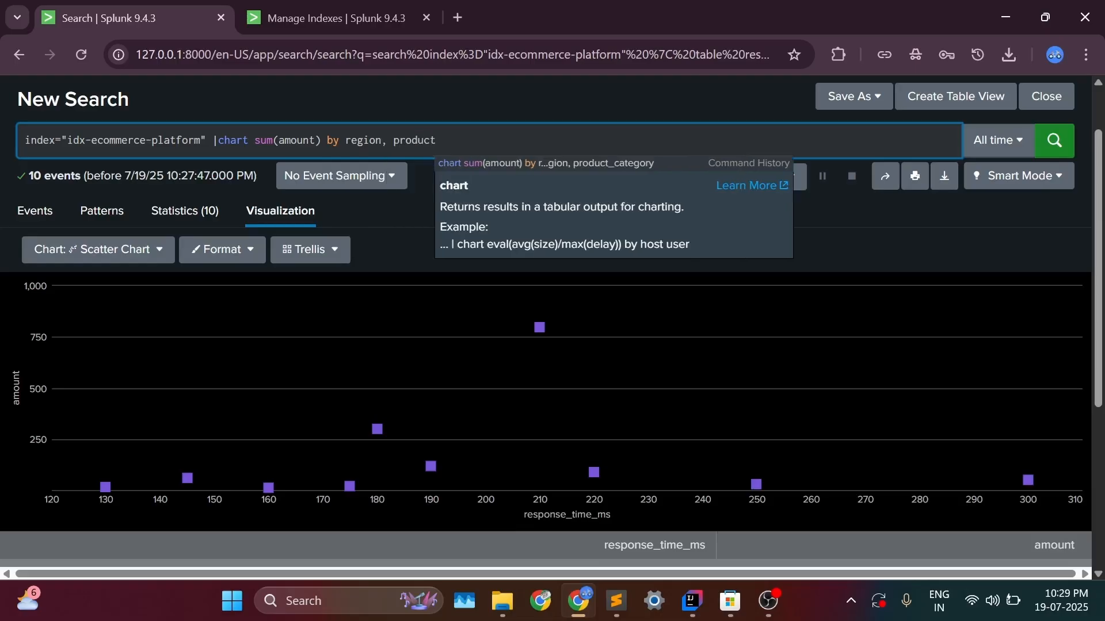
text(cat)
key(BackSpace)
key(BackSpace)
key(BackSpace)
key(BackSpace)
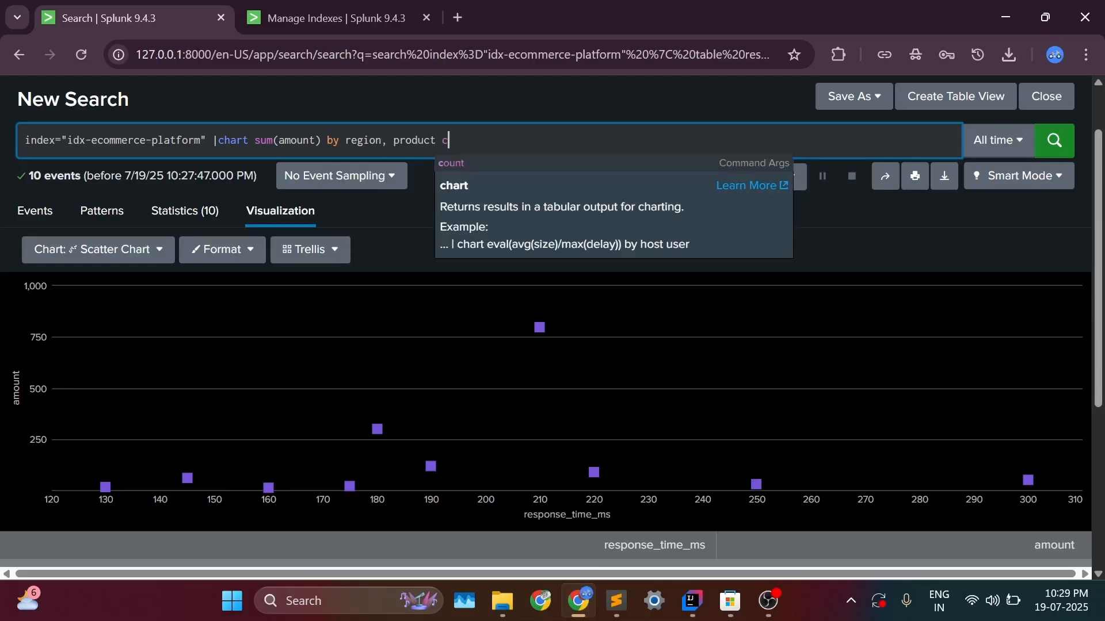
text(_)
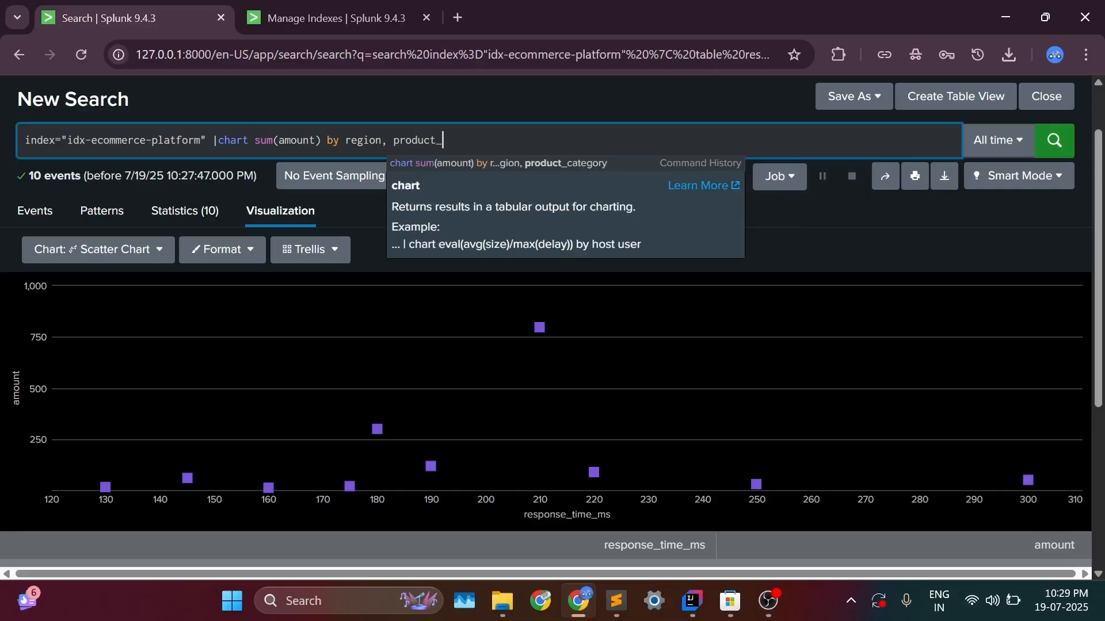
text(category)
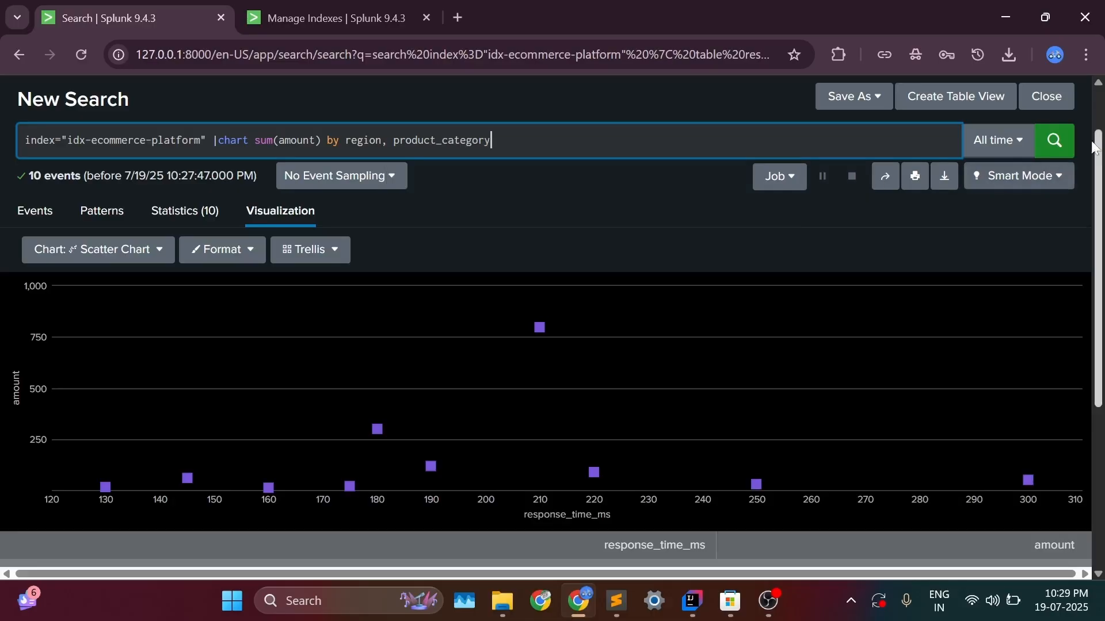
click(1054, 140)
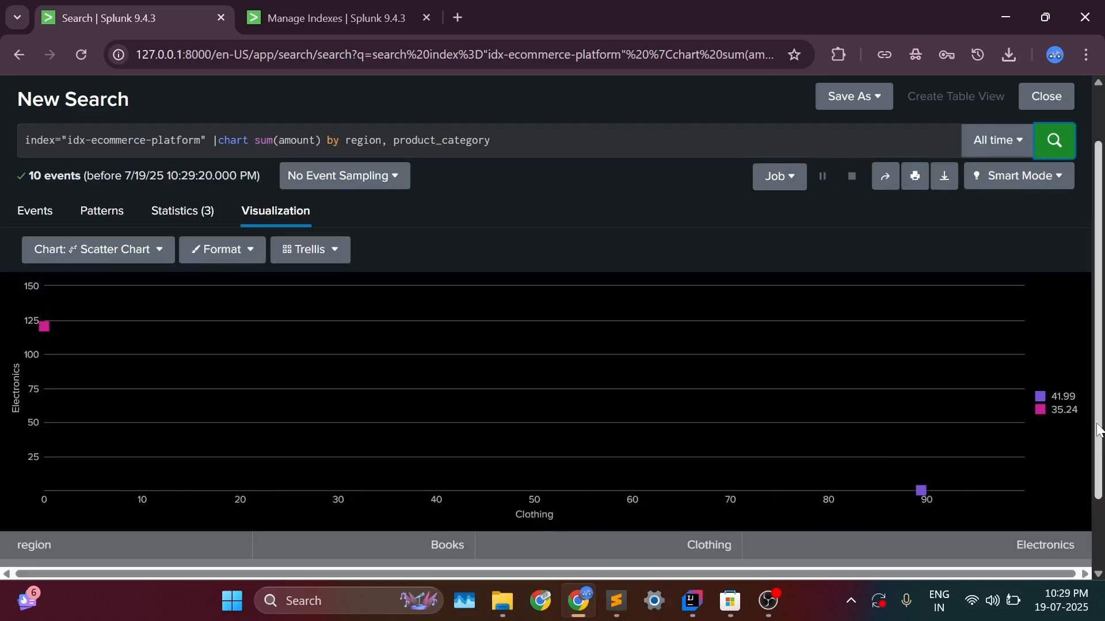
Replace the chart command in the query with "table user_id, city, product_category amount status"
mouse_move(47, 330)
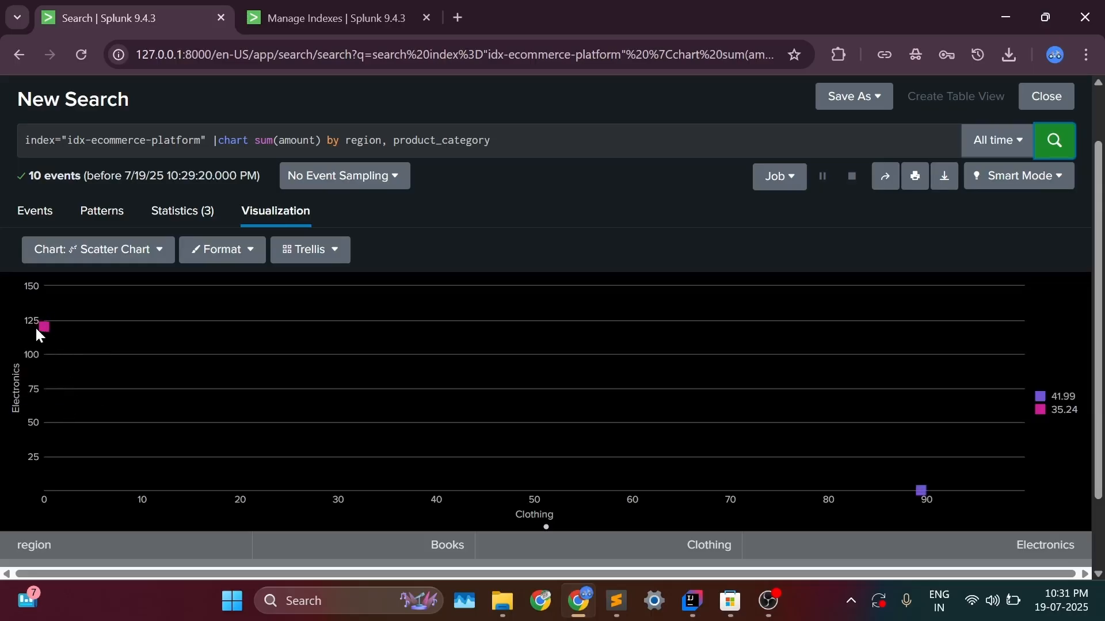
mouse_move(48, 333)
drag(491, 140, 218, 140)
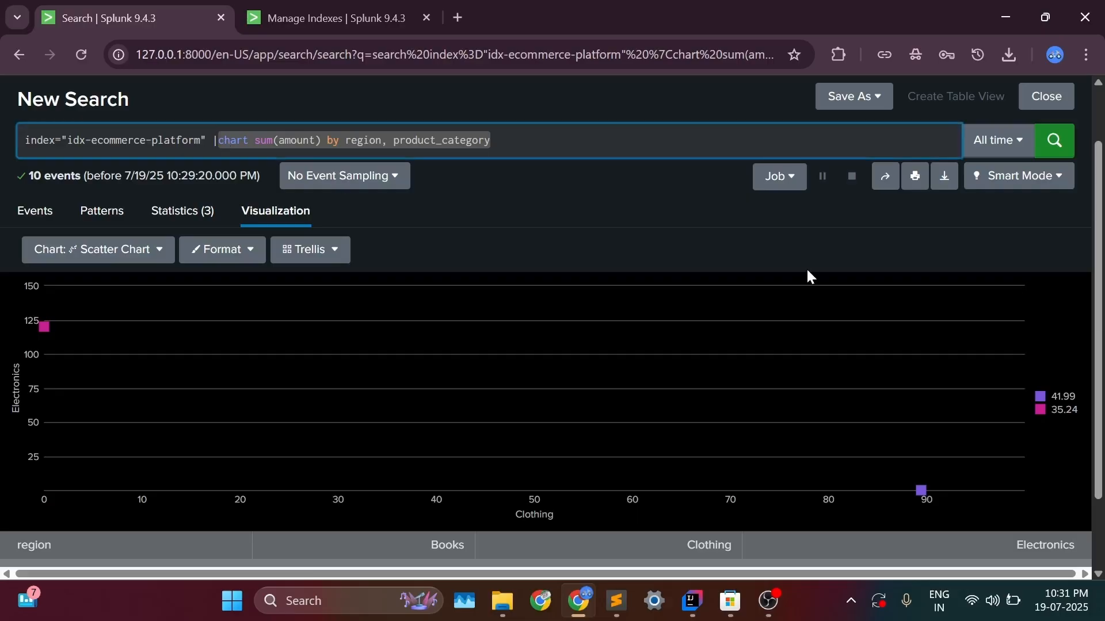
text(table user_id, c)
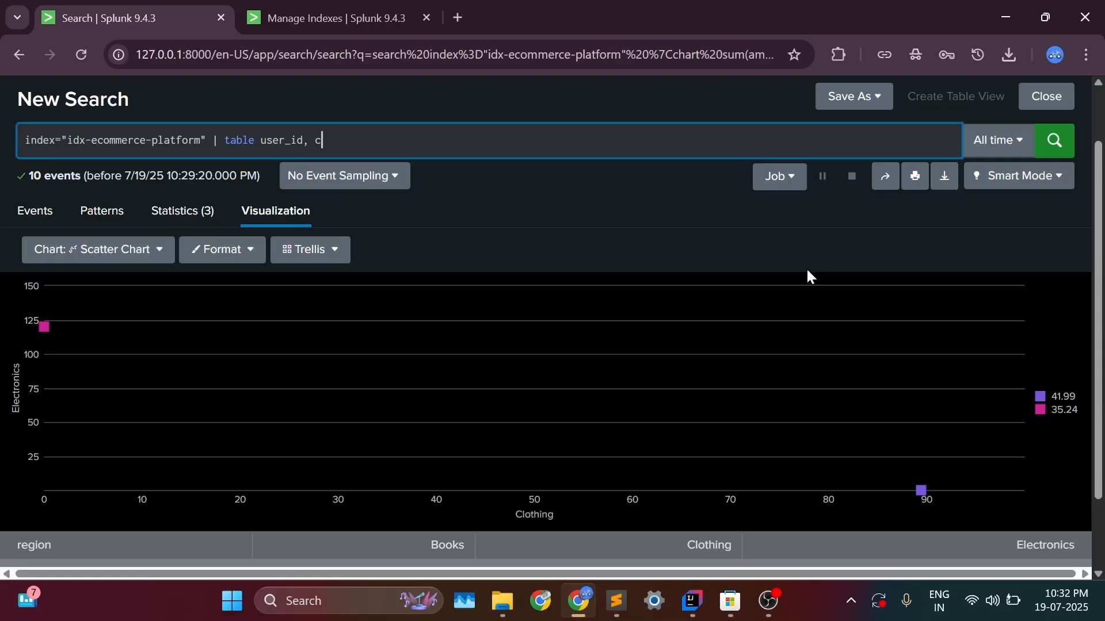
text(ity, product_cat)
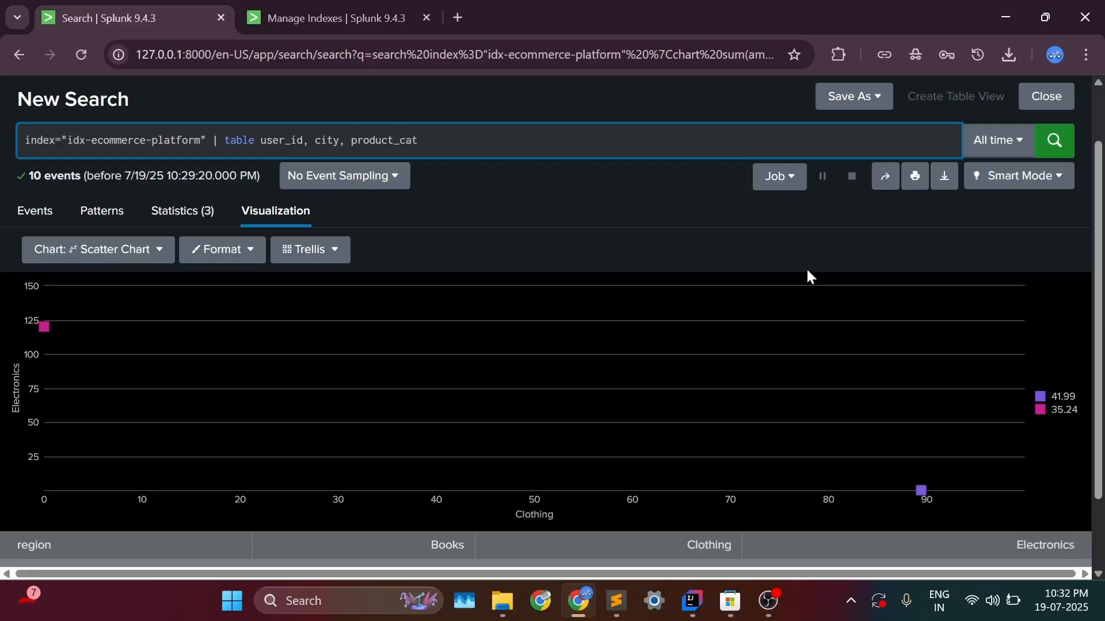
text(egory amount status)
Remove the commas after city and user_id in the table command and run the search
key(Left)
key(Left)
key(Left)
key(Left)
key(Left)
key(Left)
key(Left)
key(Right)
key(Right)
key(Right)
key(BackSpace)
key(Left)
key(Left)
key(Left)
key(Left)
key(Left)
key(BackSpace)
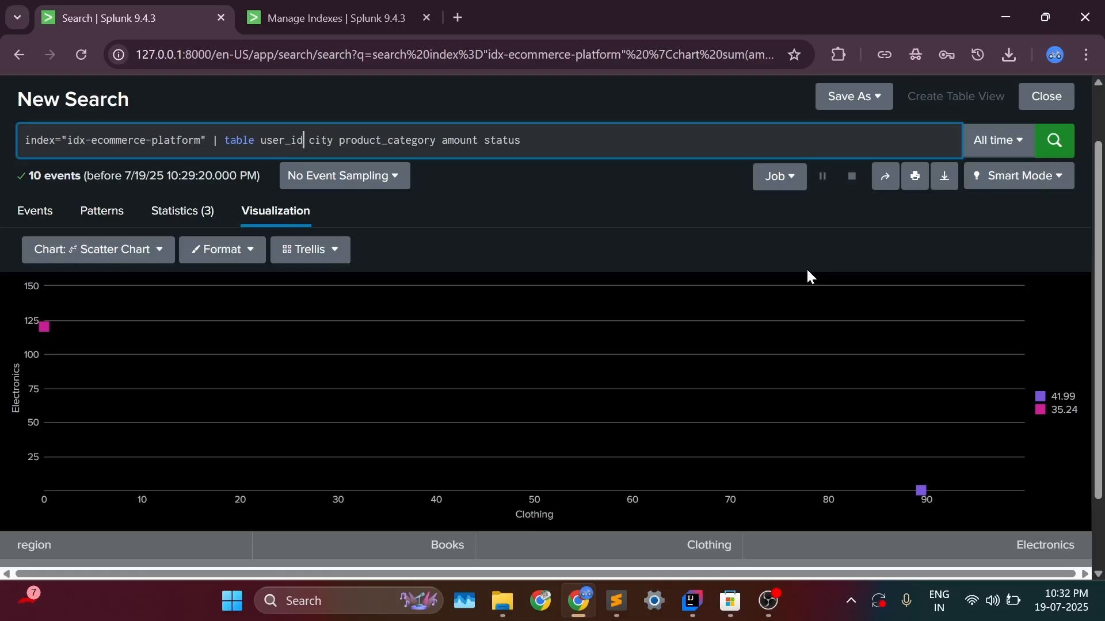
key(Return)
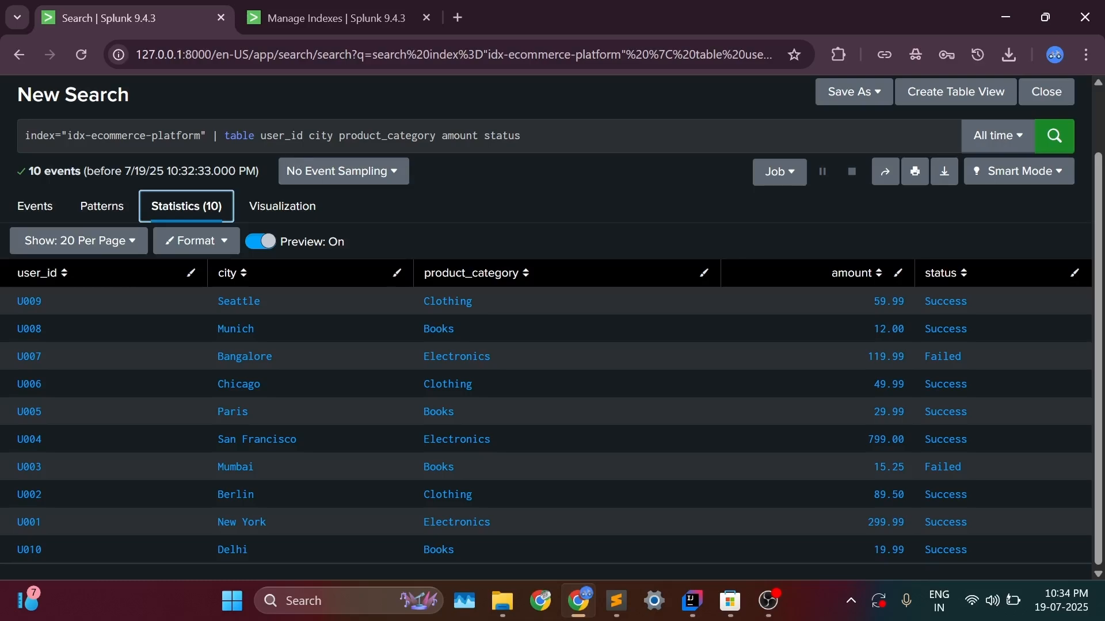
Replace the table command in the query with "geostats count by city latfield=lat"
drag(225, 136, 521, 136)
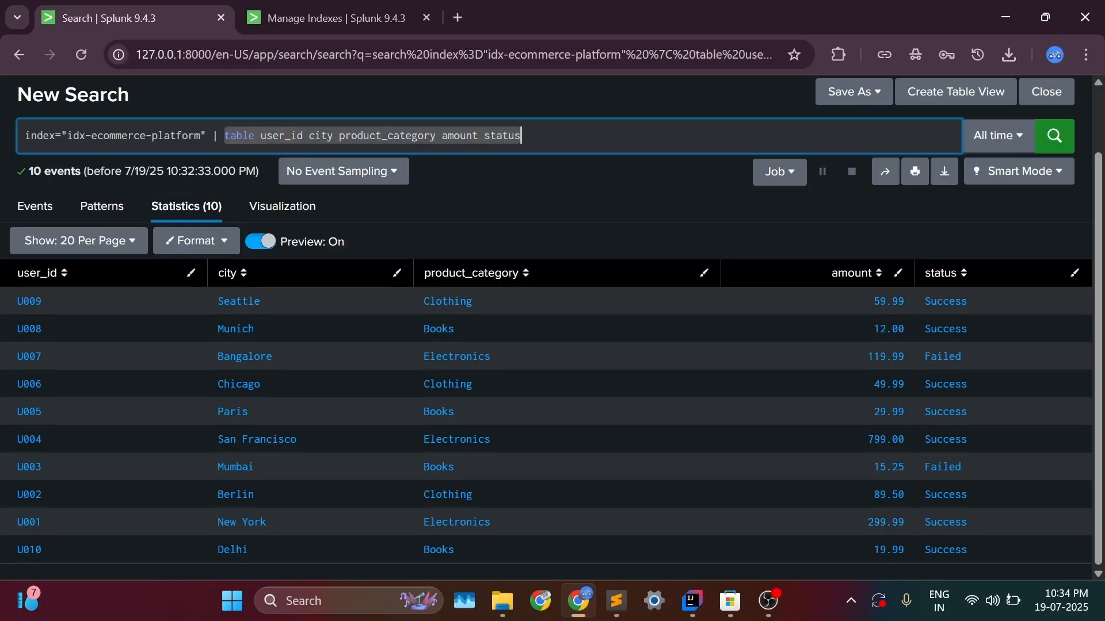
text(geo)
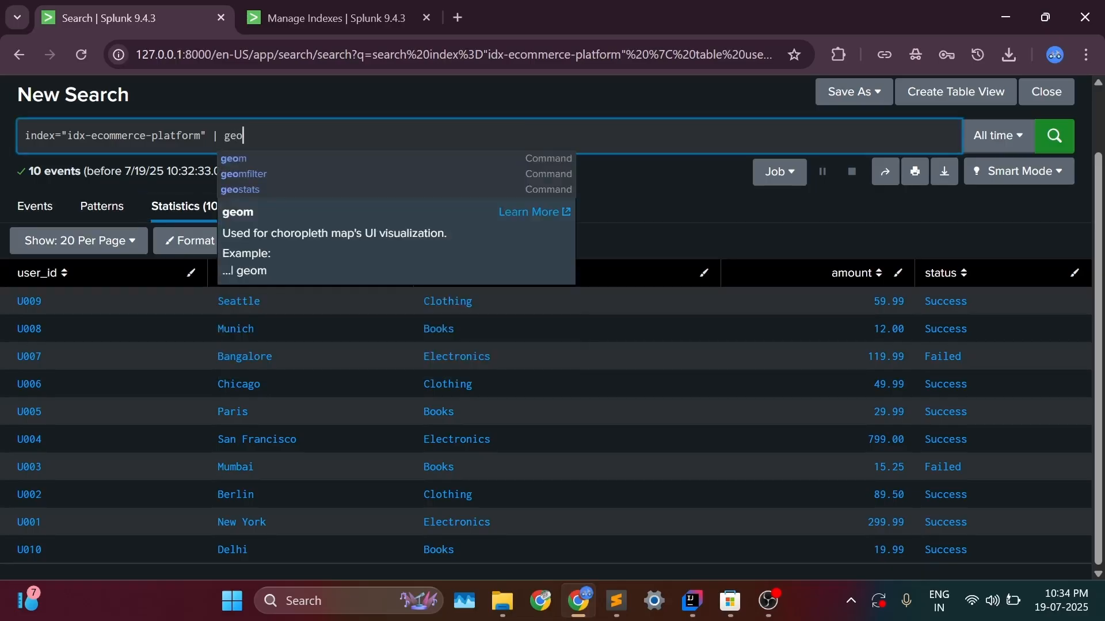
text(stats count)
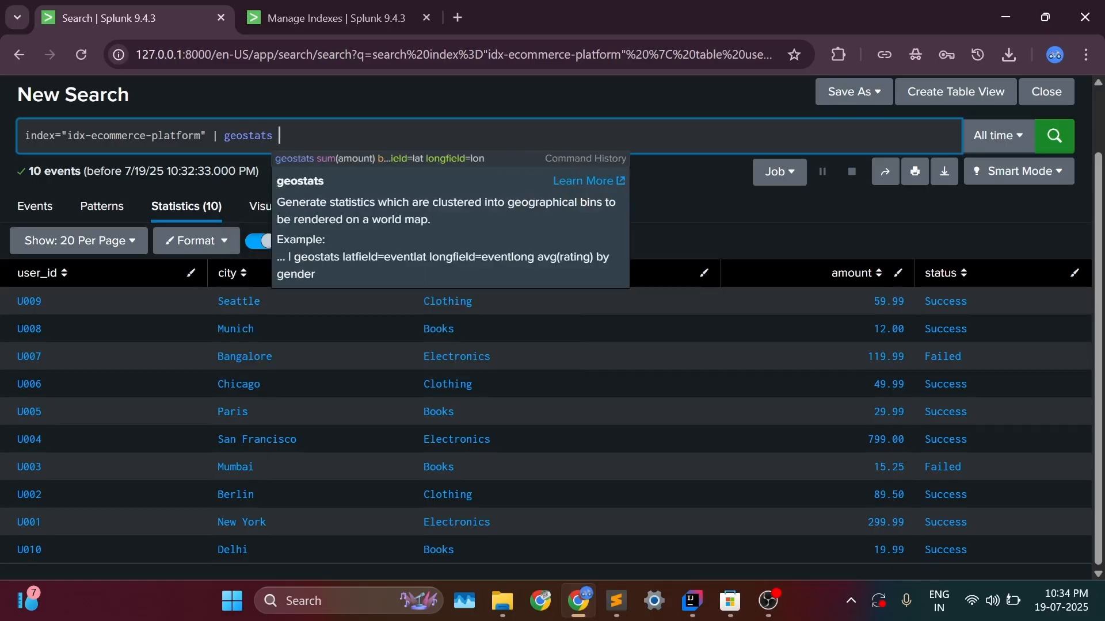
text( by cit)
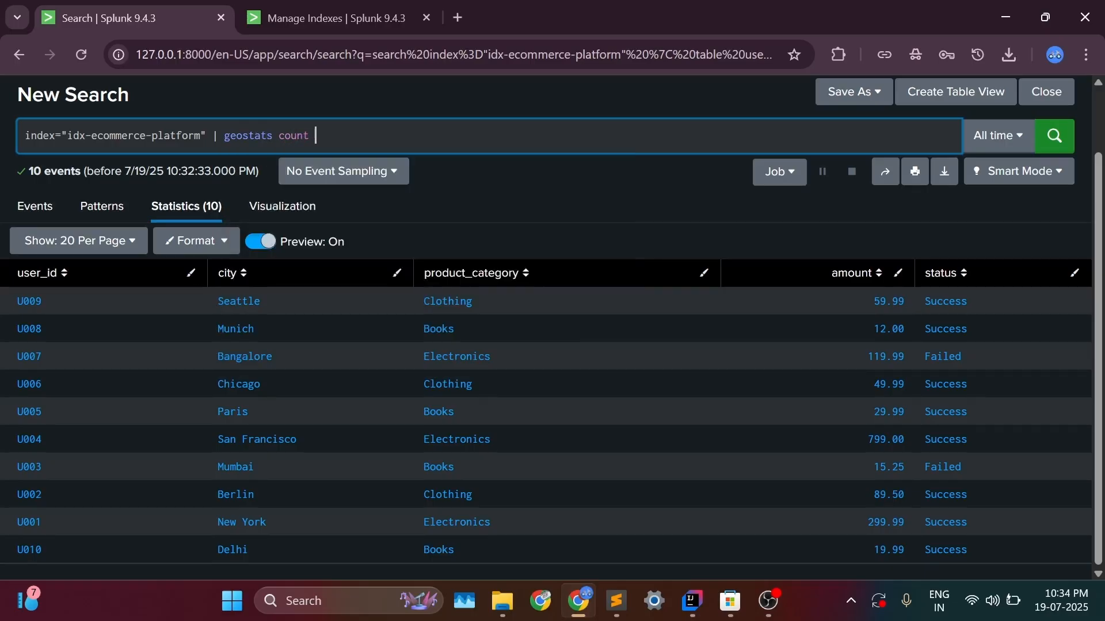
text(y lat)
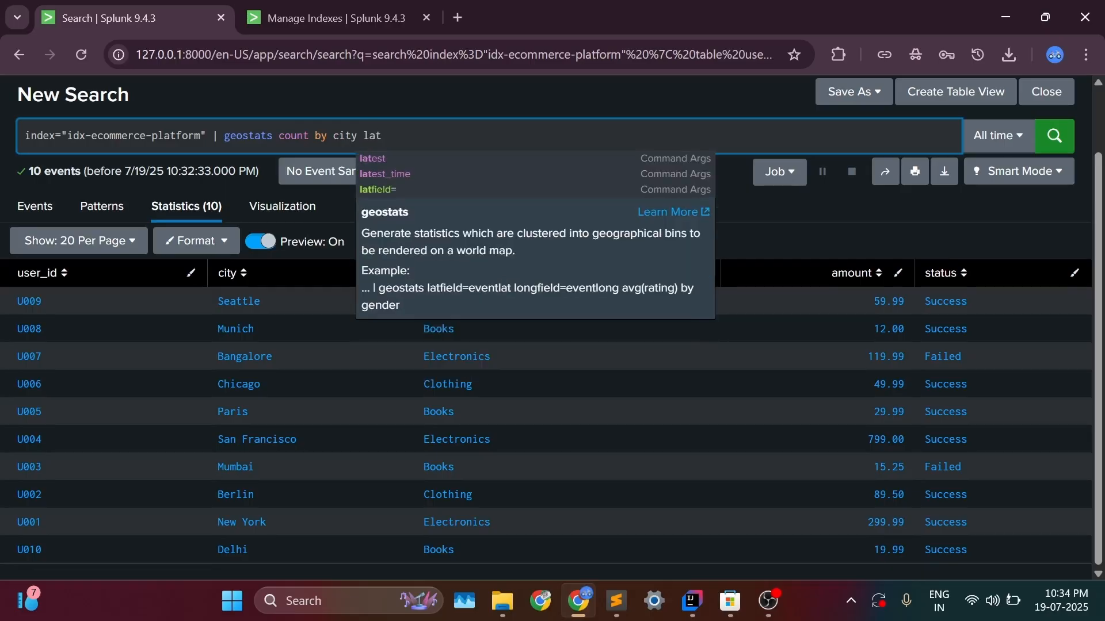
text(fielt)
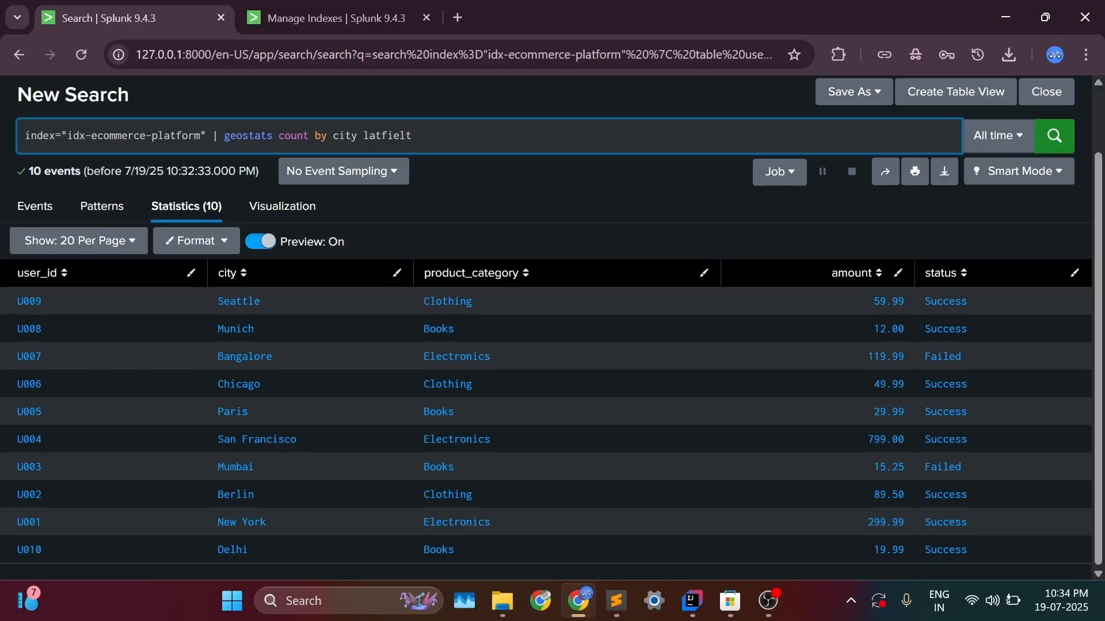
text(])
key(BackSpace)
key(BackSpace)
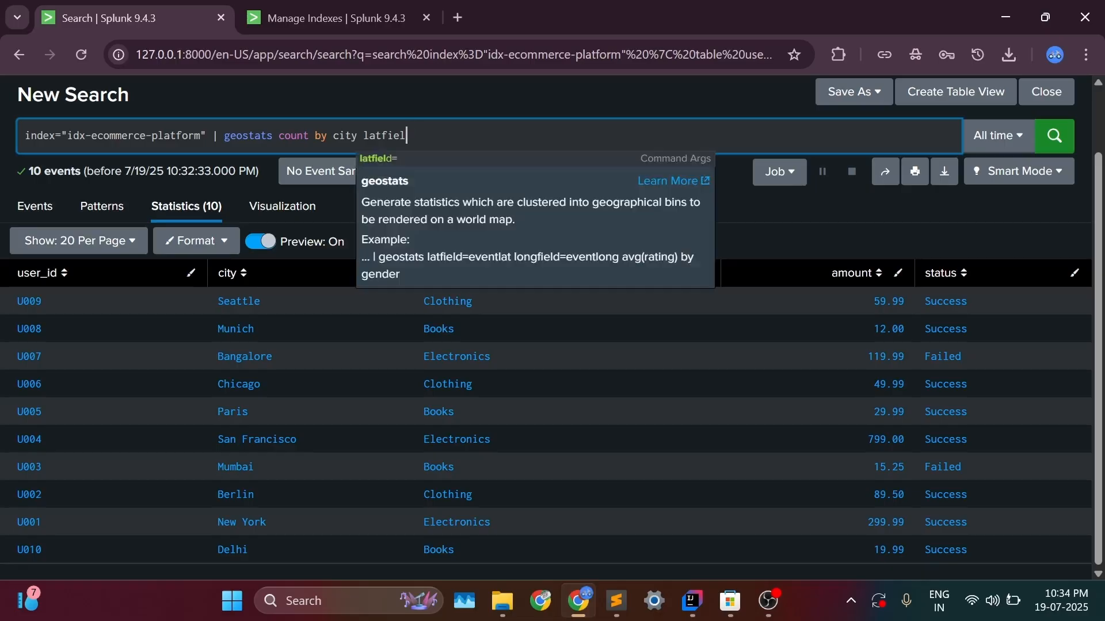
text(d=)
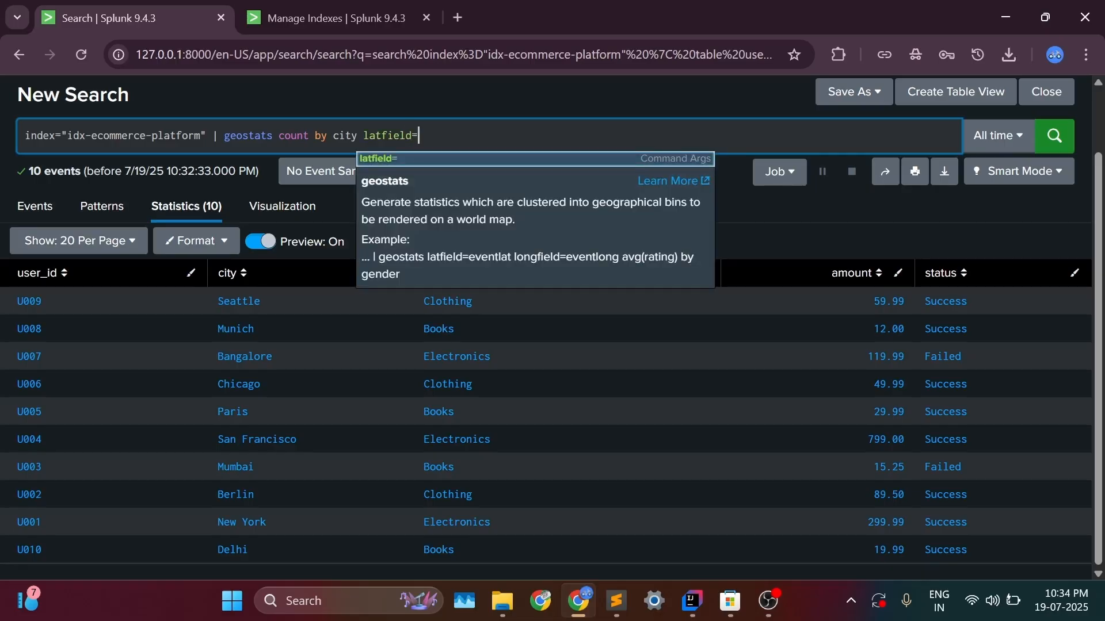
text(lat)
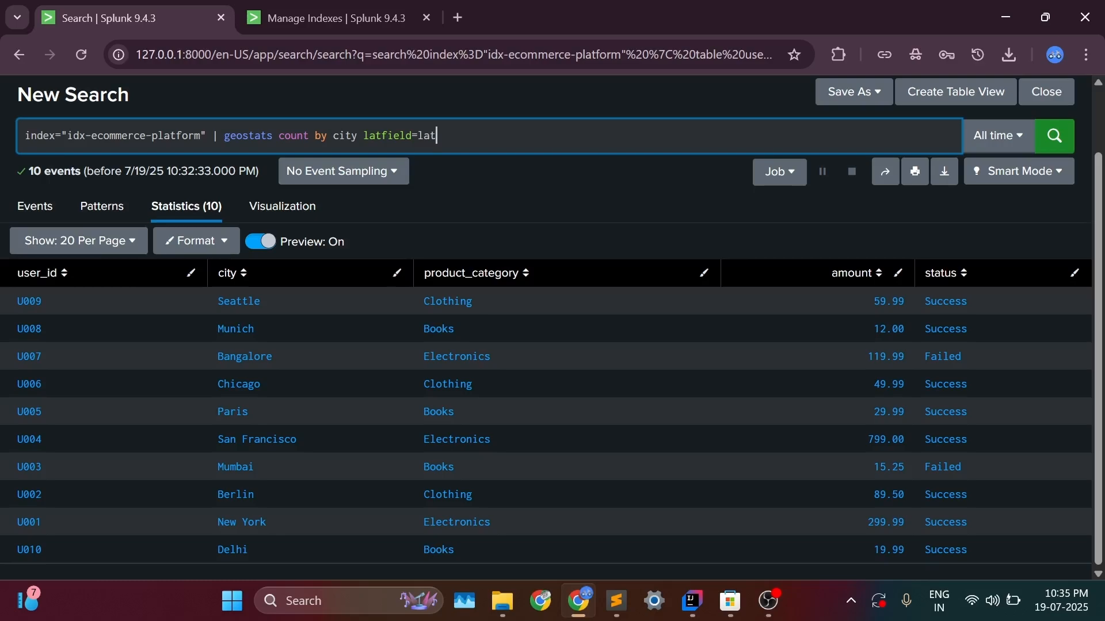
Switch to IntelliJ IDEA and check the latitude and longitude field names of the Paris record in e-commerce-platform-data.json
click(703, 612)
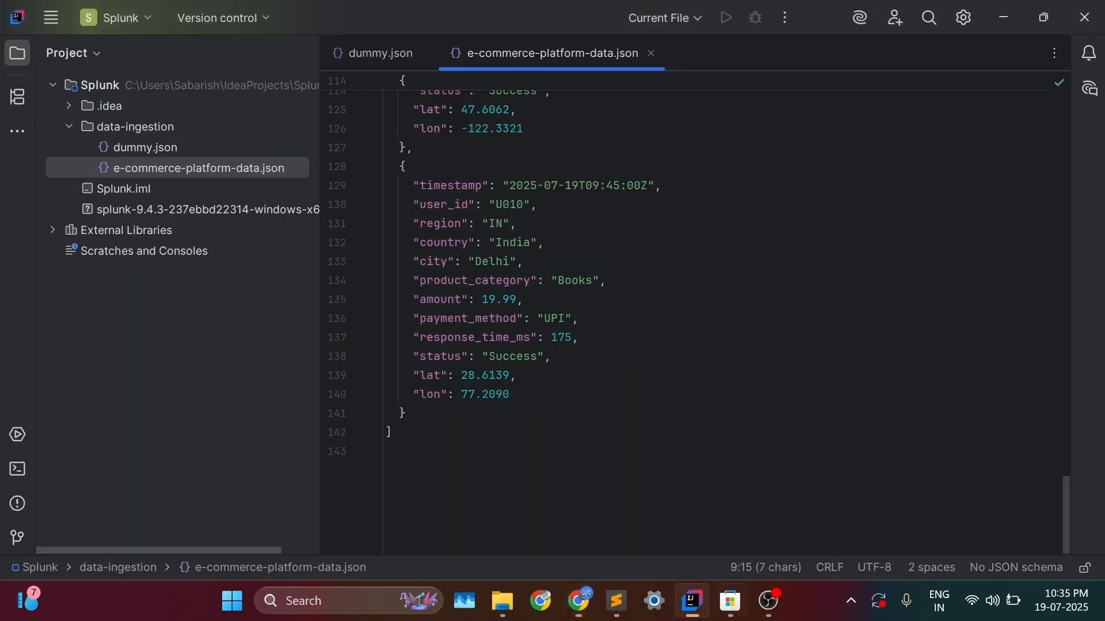
scroll(691, 316, up, 5)
scroll(691, 316, up, 16)
click(506, 489)
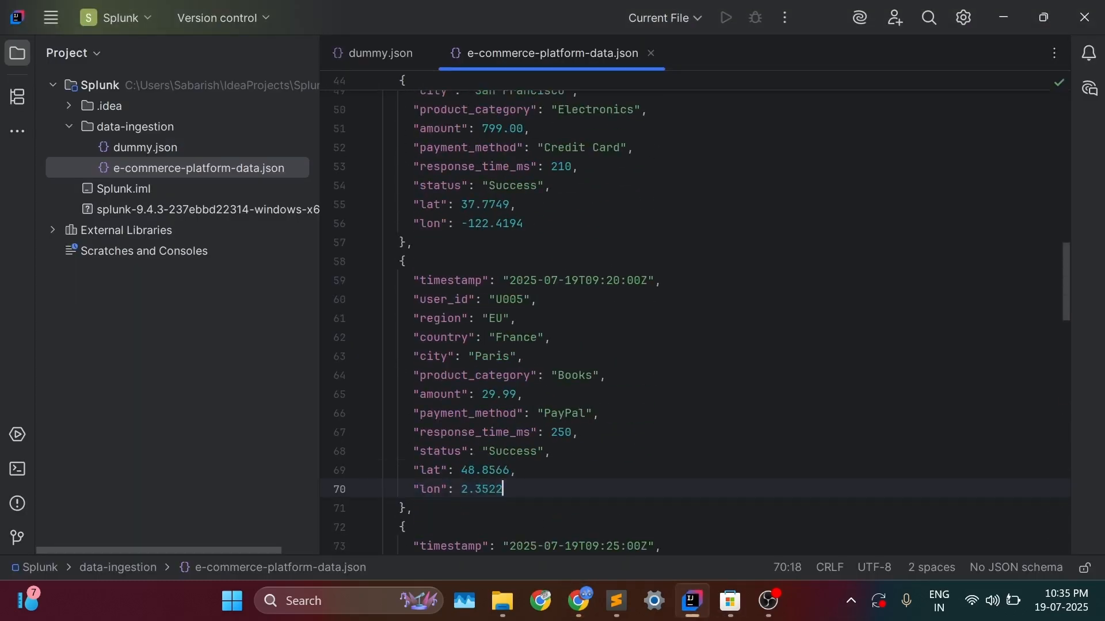
click(406, 470)
drag(406, 470, 448, 470)
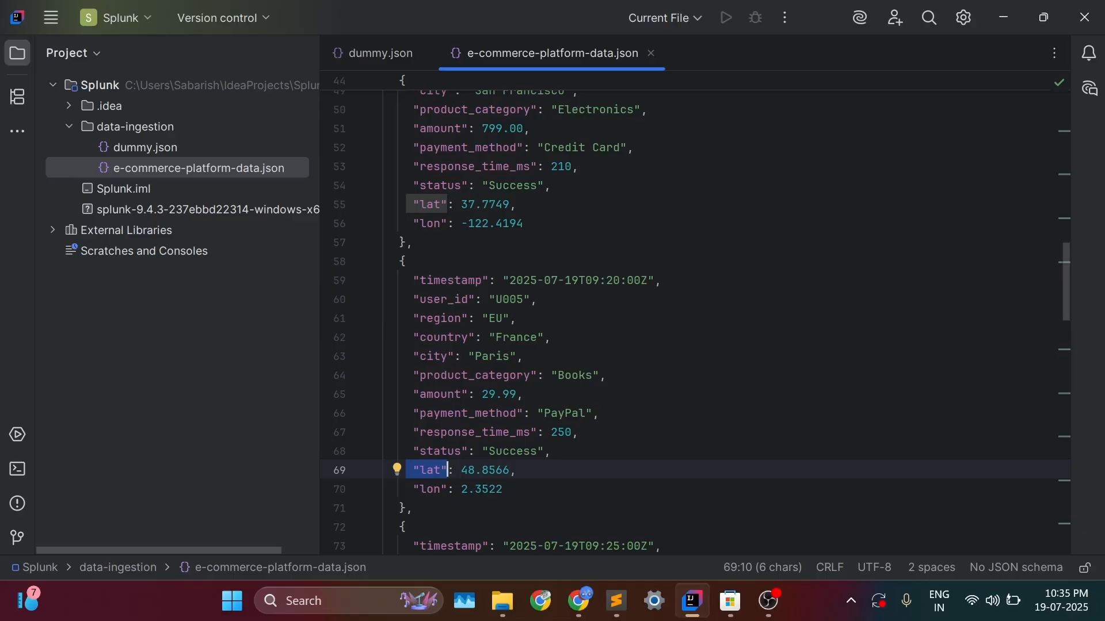
Switch back to Splunk in Chrome, add "longfield=lon" to the geostats command and run the search
click(578, 601)
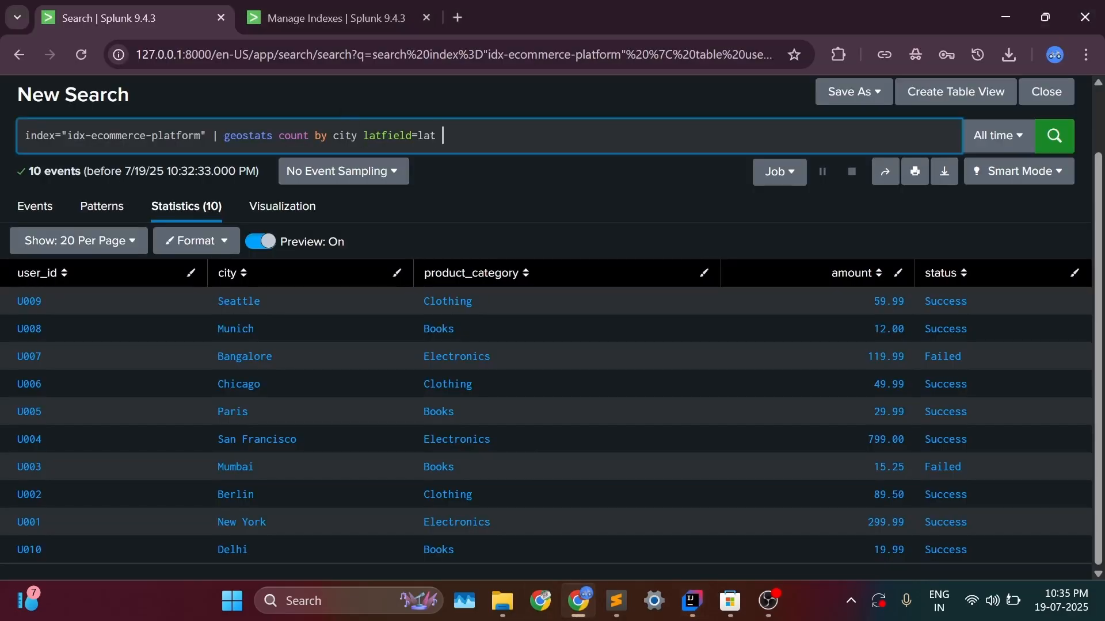
text(longfie)
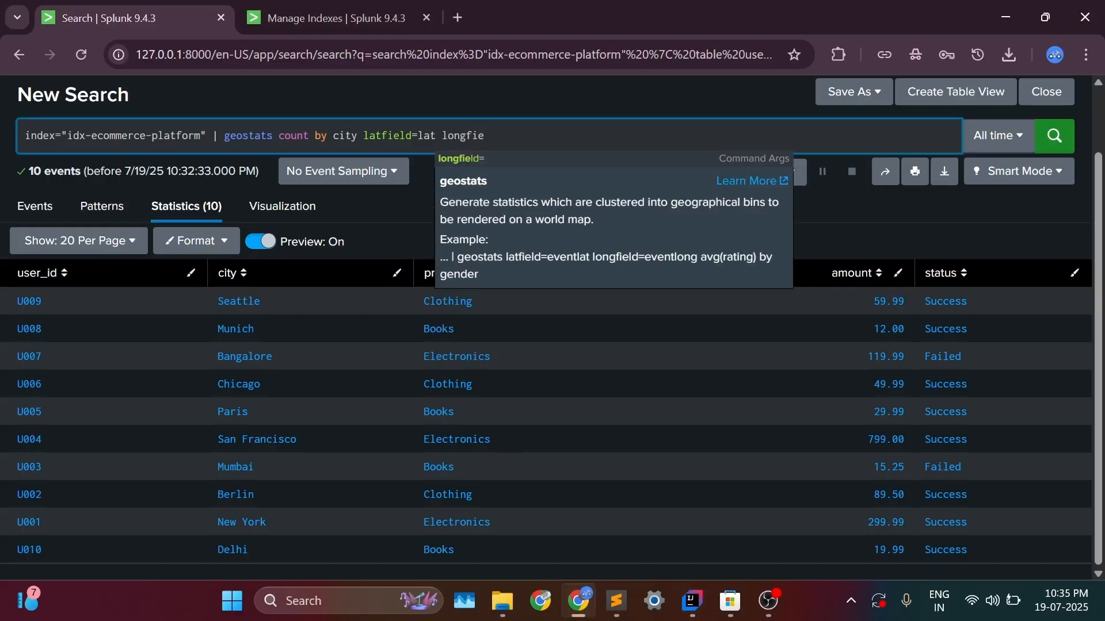
key(Return)
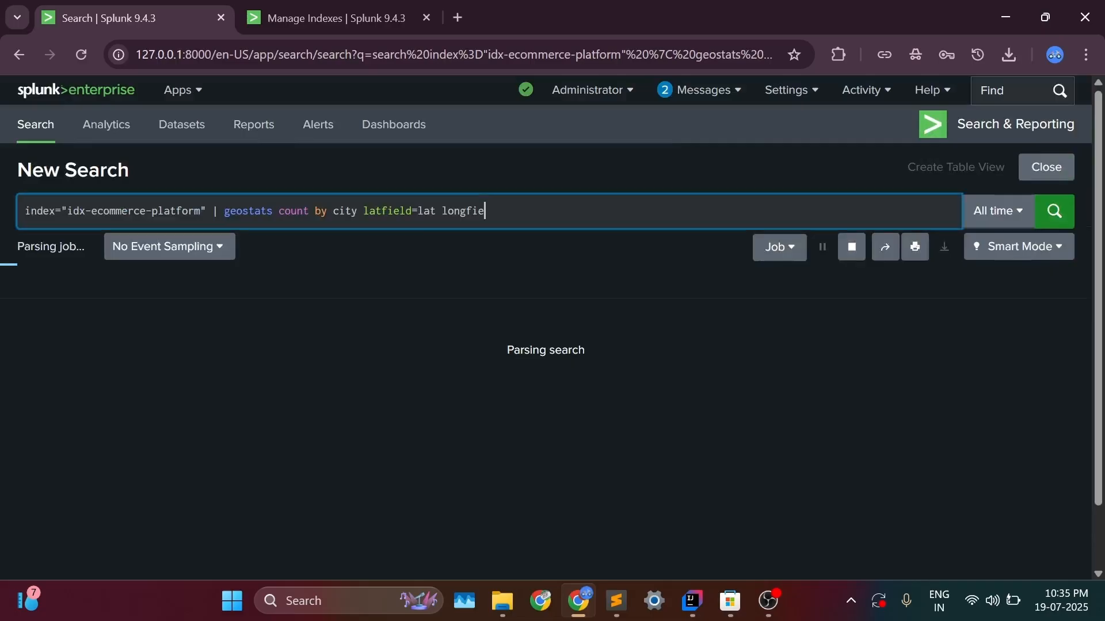
text(ld)
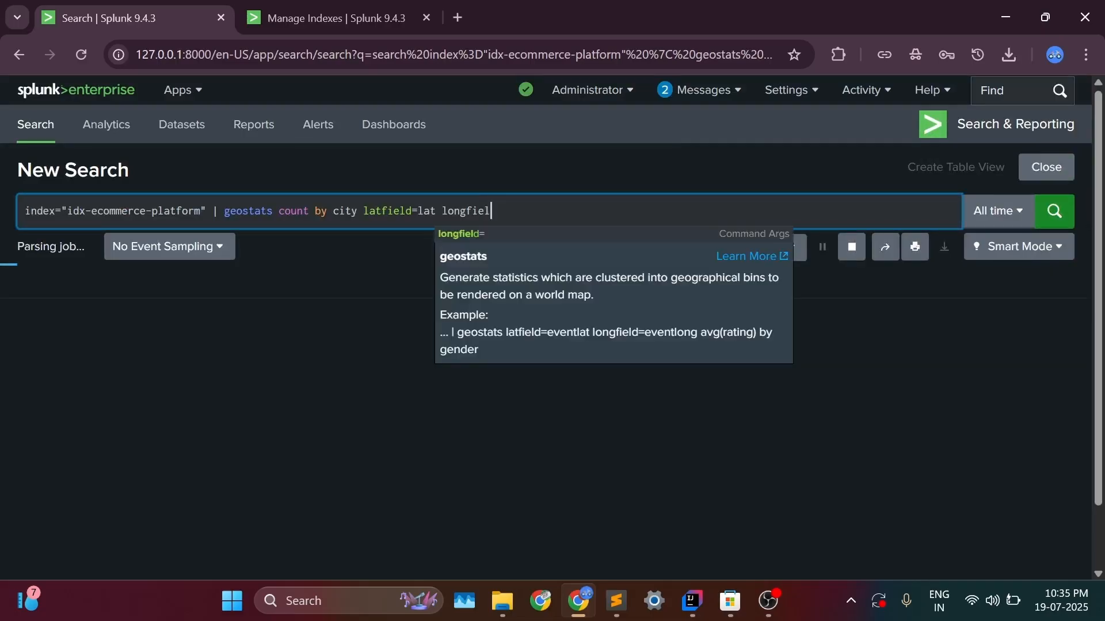
key(BackSpace)
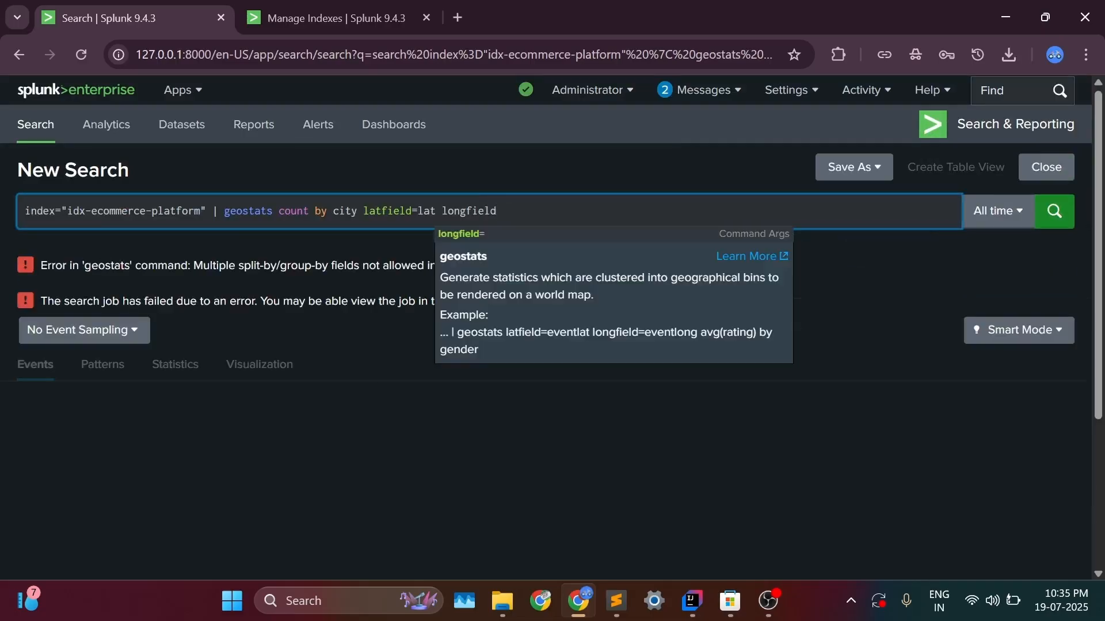
text(=lon)
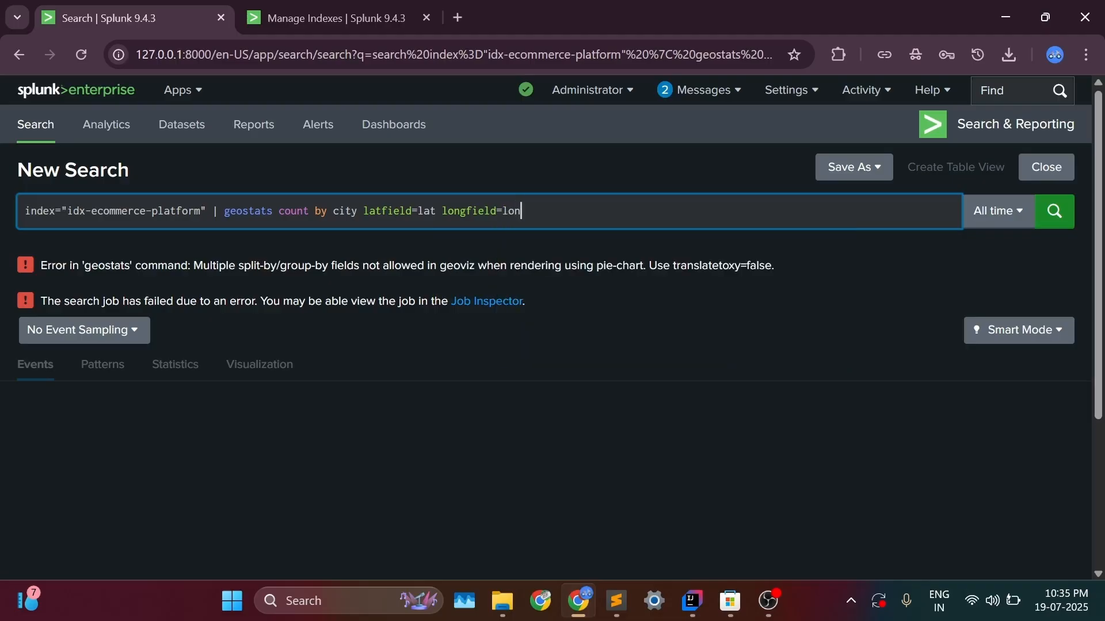
key(Return)
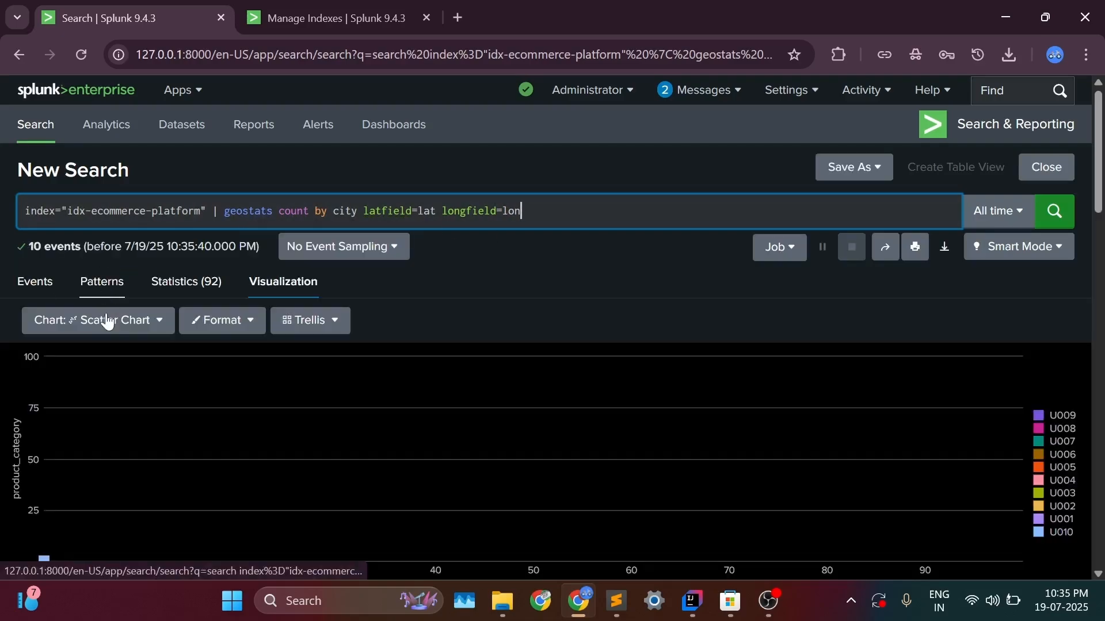
Change the visualization to a cluster map and inspect the city markers over India and Europe
click(106, 320)
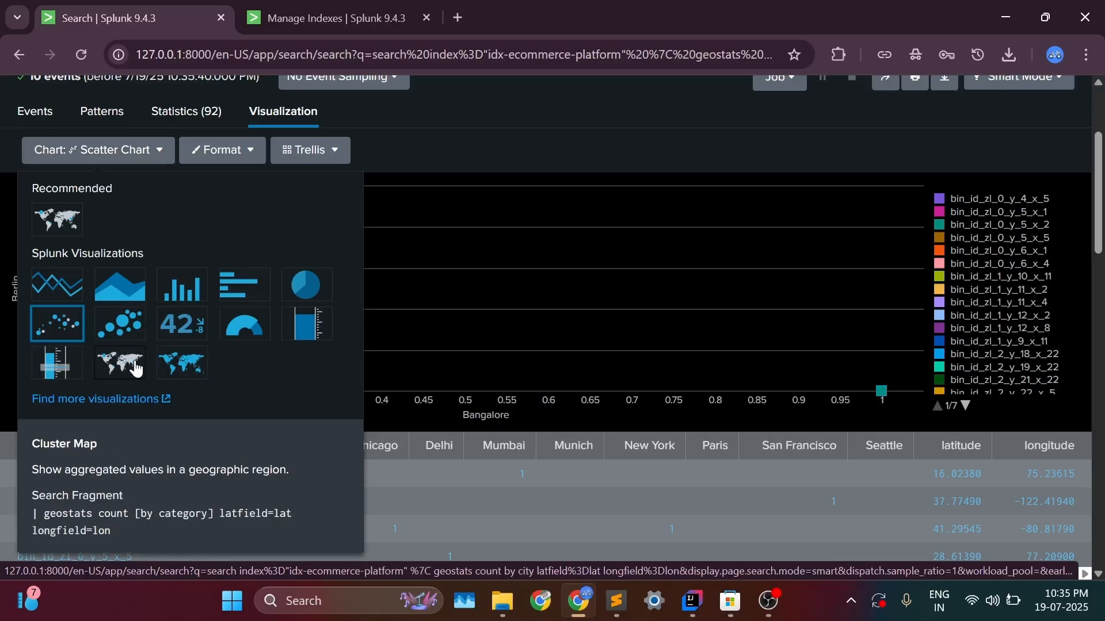
click(121, 364)
scroll(889, 455, up, 1)
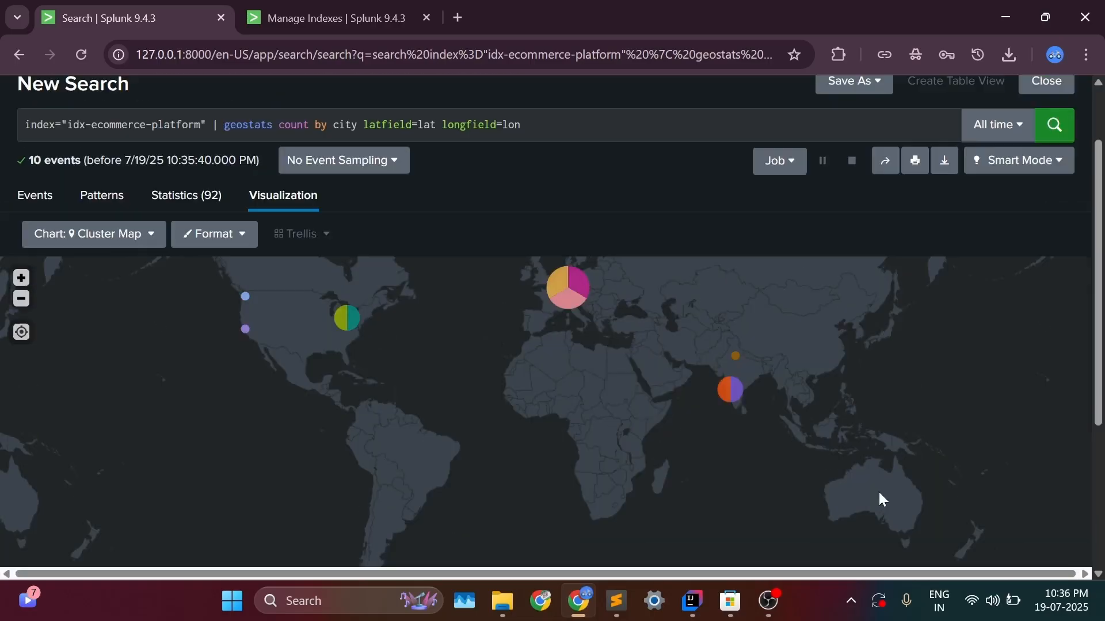
mouse_move(731, 391)
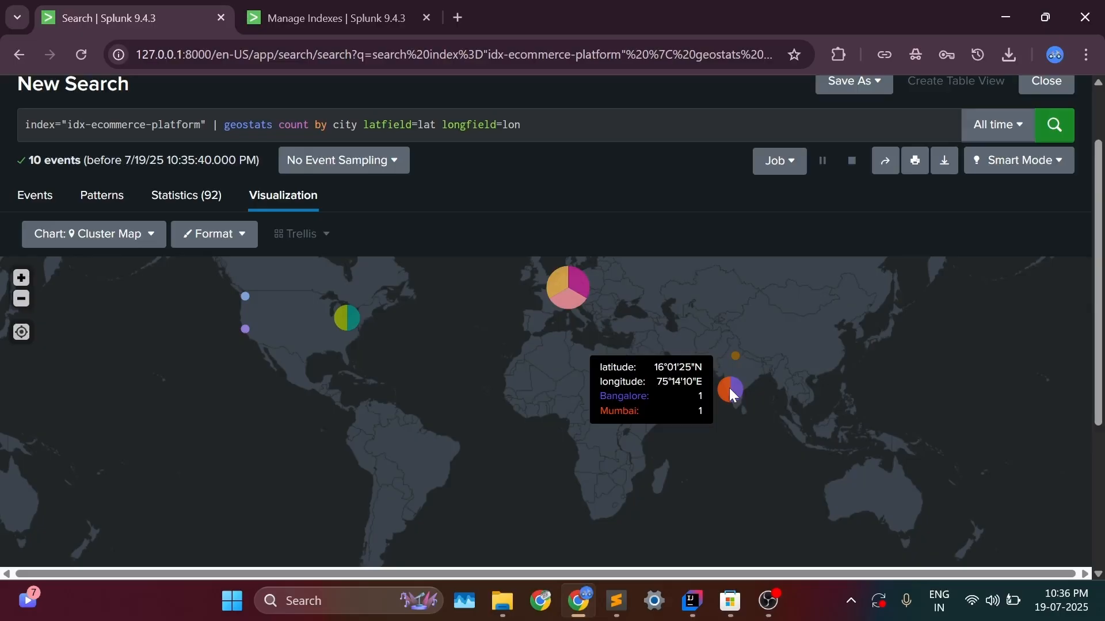
mouse_move(736, 358)
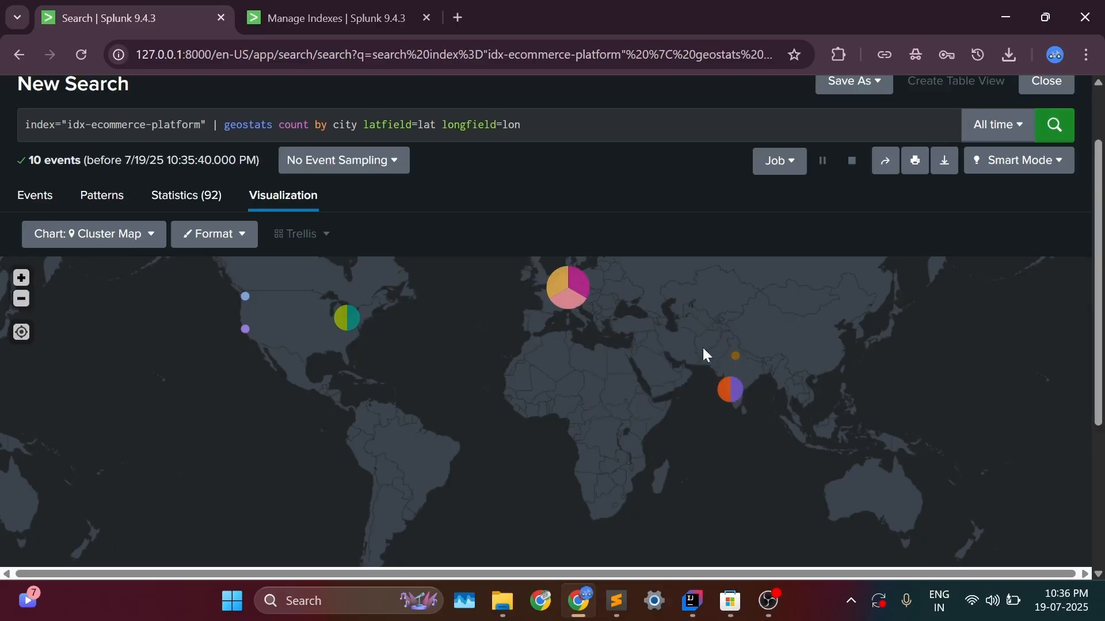
mouse_move(580, 291)
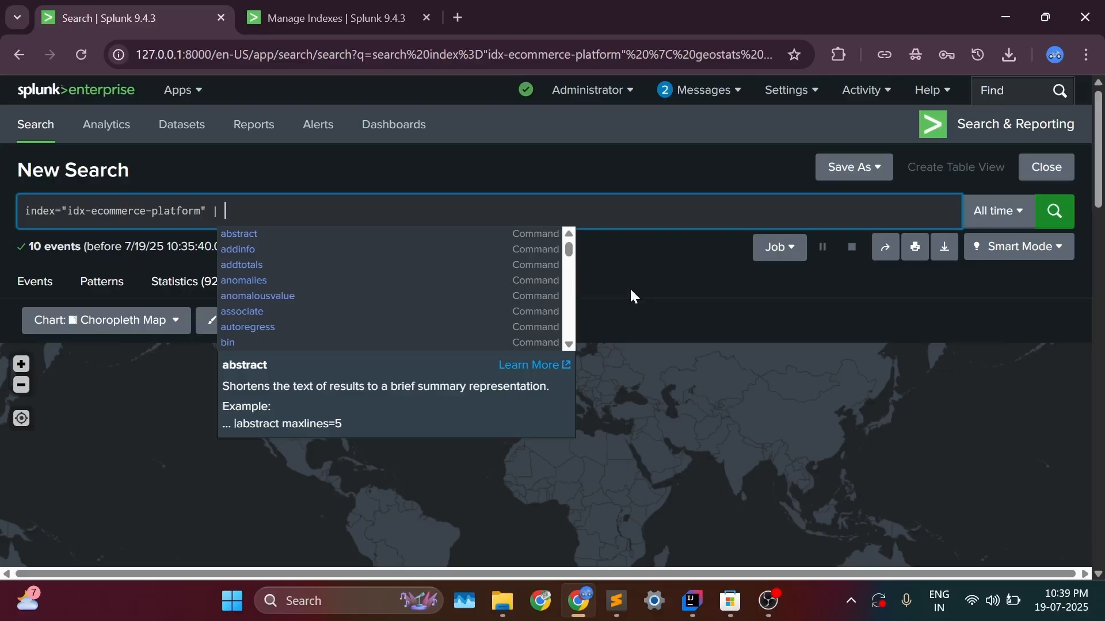
Enter "stats sum(amount) by country | geom geo_countries" after the index in the query for the choropleth map
text(stats )
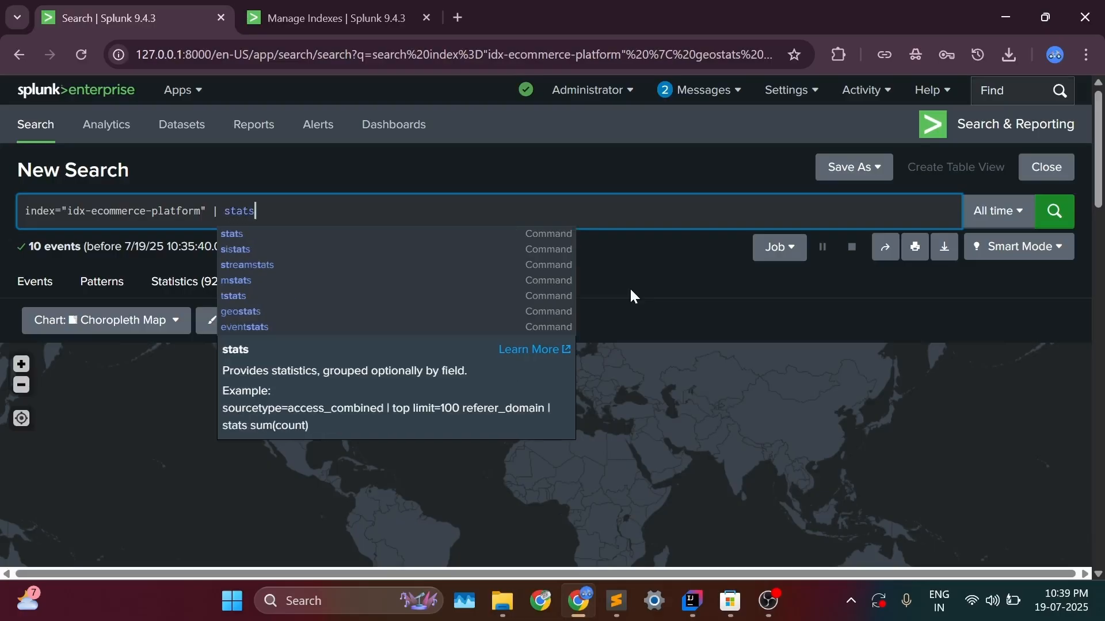
text(su)
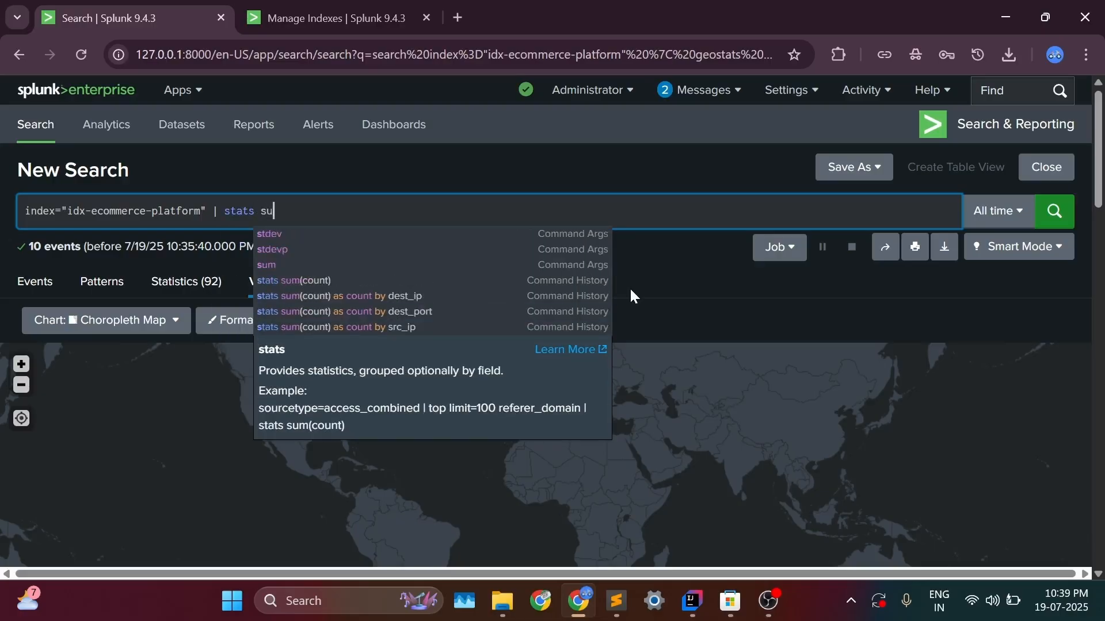
text(m(amount)
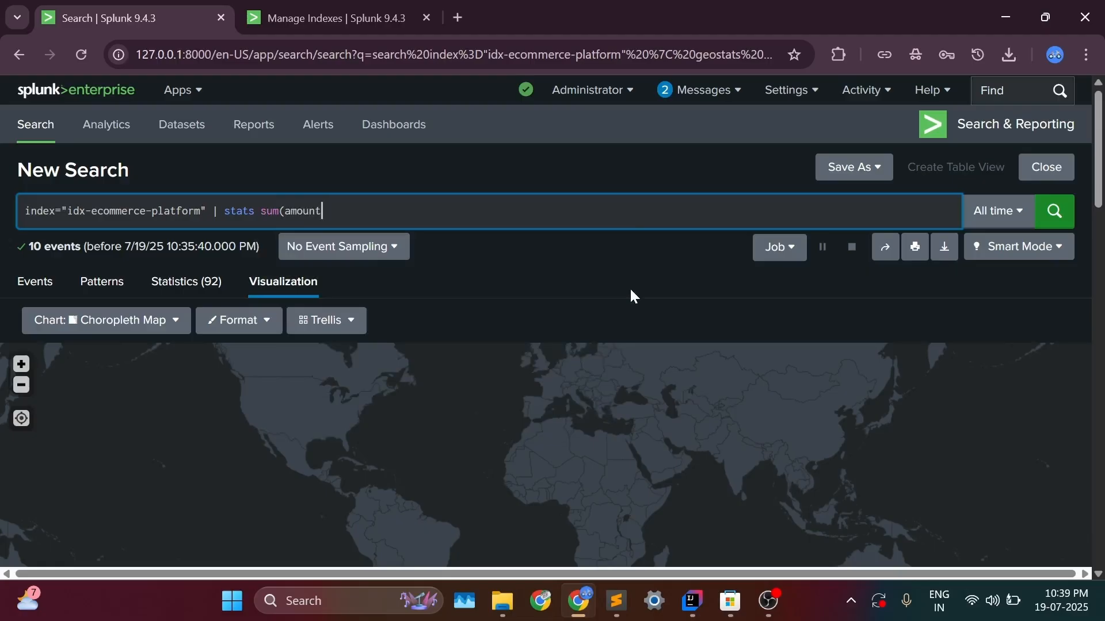
text() by country | geom)
key(Escape)
text(geo_c)
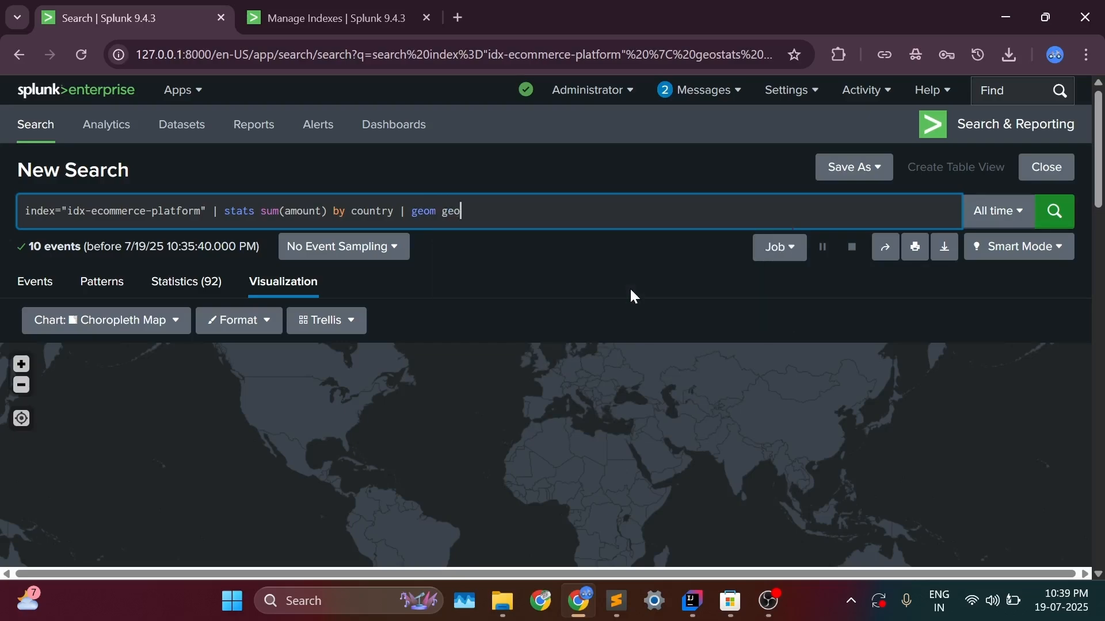
text(ountries)
double_click(448, 219)
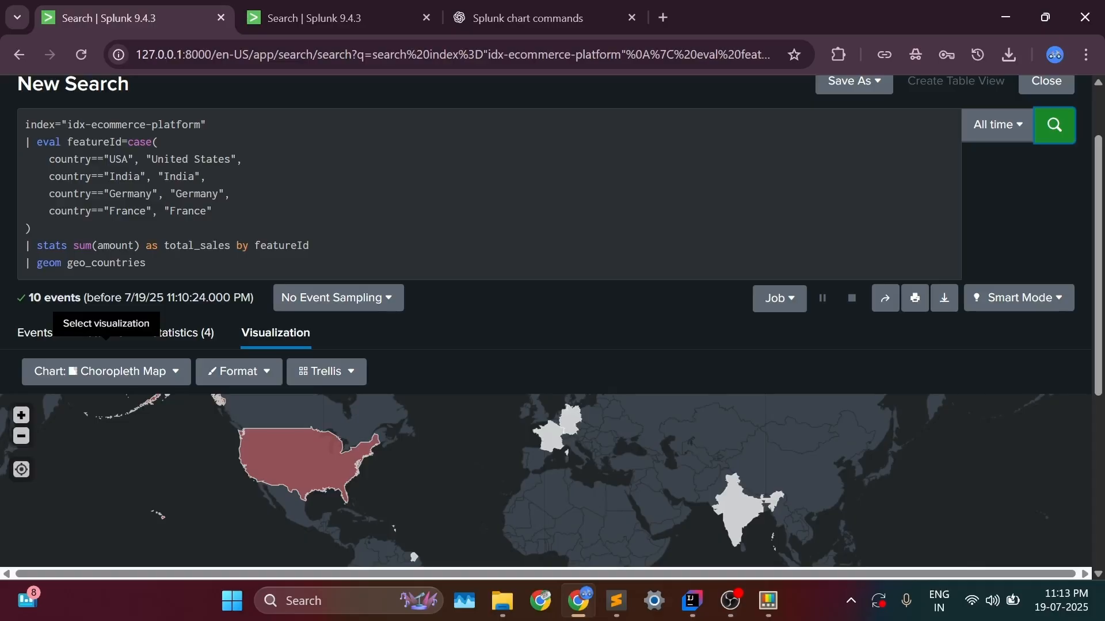
Check the geo_countries lookup in the query, switch to IntelliJ IDEA and review the country values in e-commerce-platform-data.json
drag(67, 263, 147, 263)
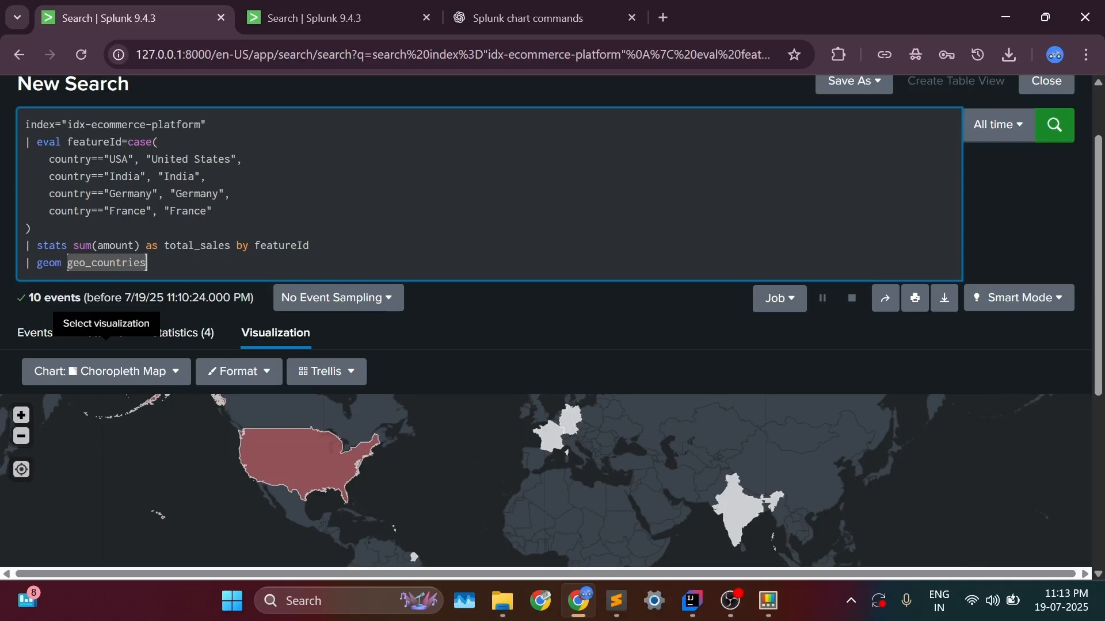
click(693, 603)
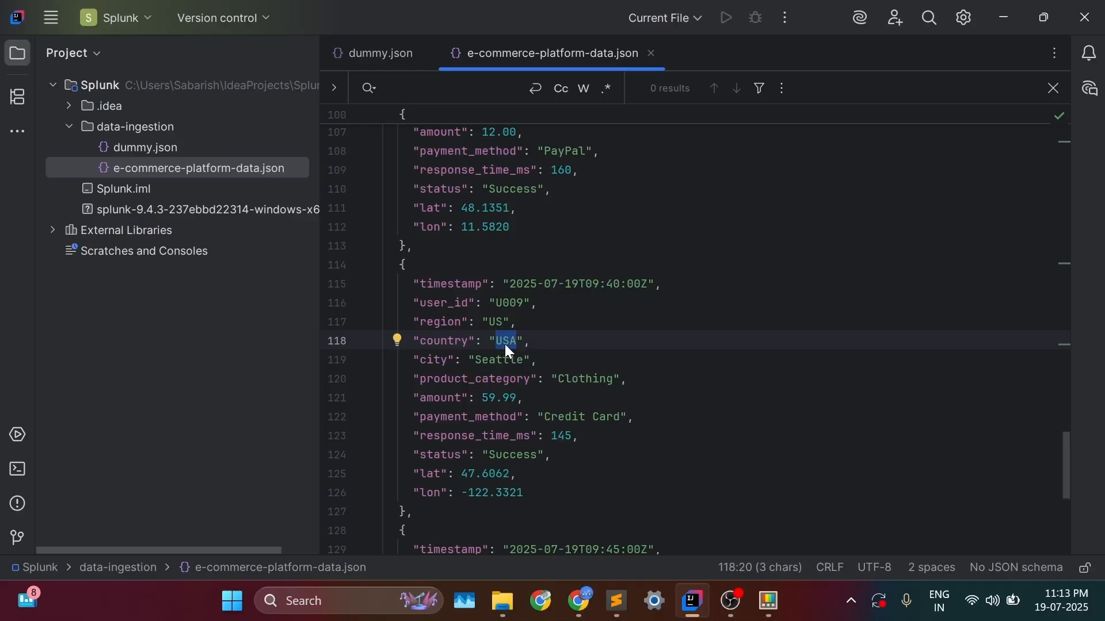
scroll(506, 343, up, 2)
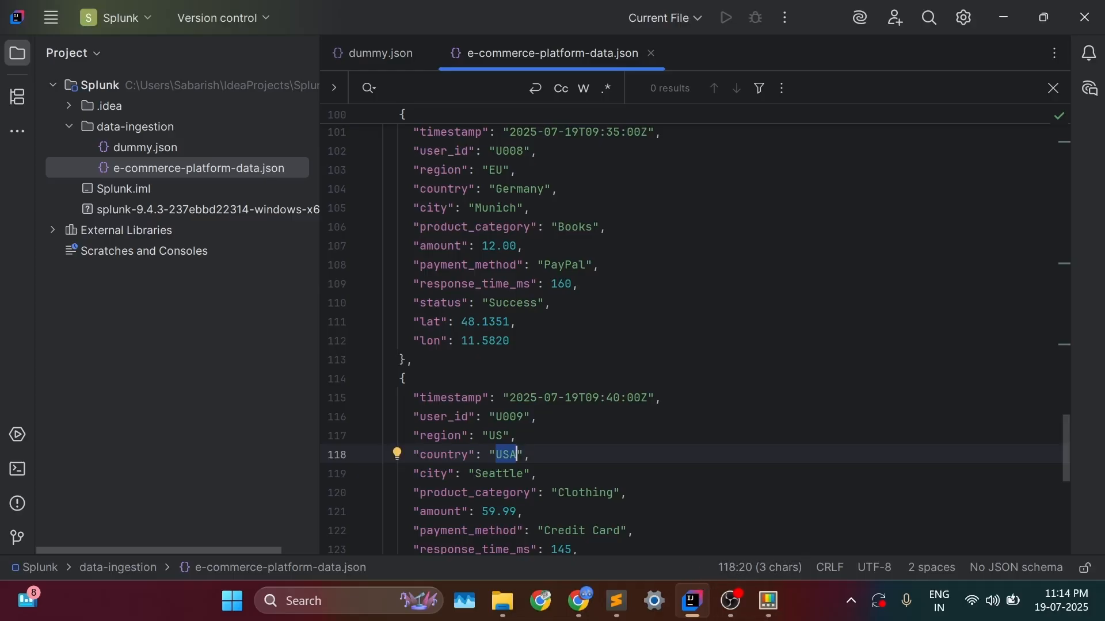
Switch back to Splunk in Chrome and examine the featureId mapping in the query and the country shading on the choropleth map
click(597, 604)
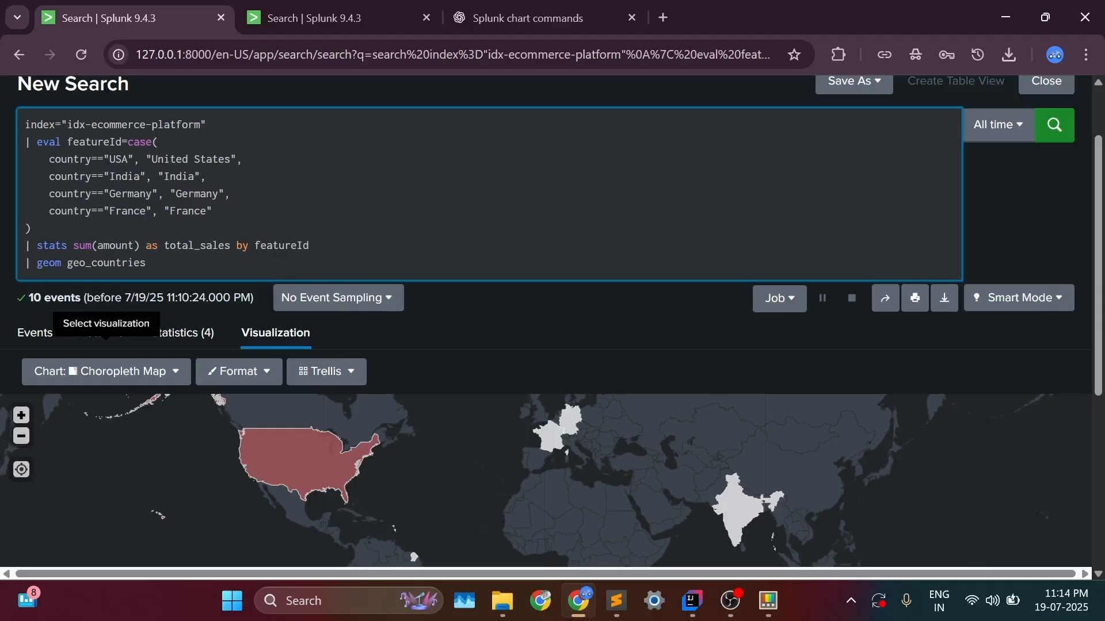
triple_click(93, 142)
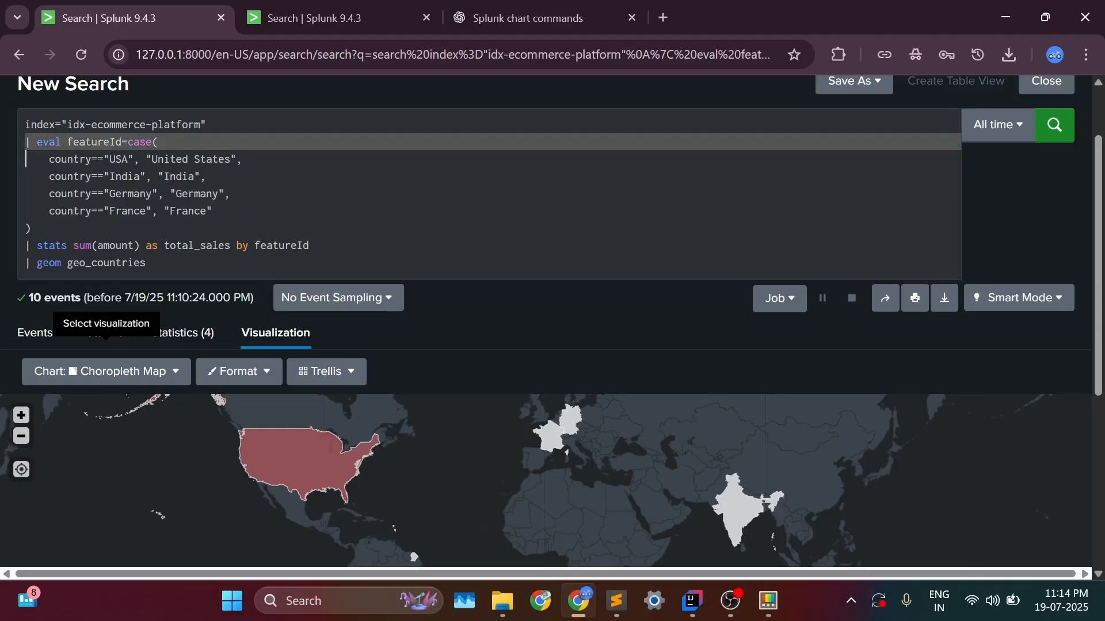
double_click(93, 142)
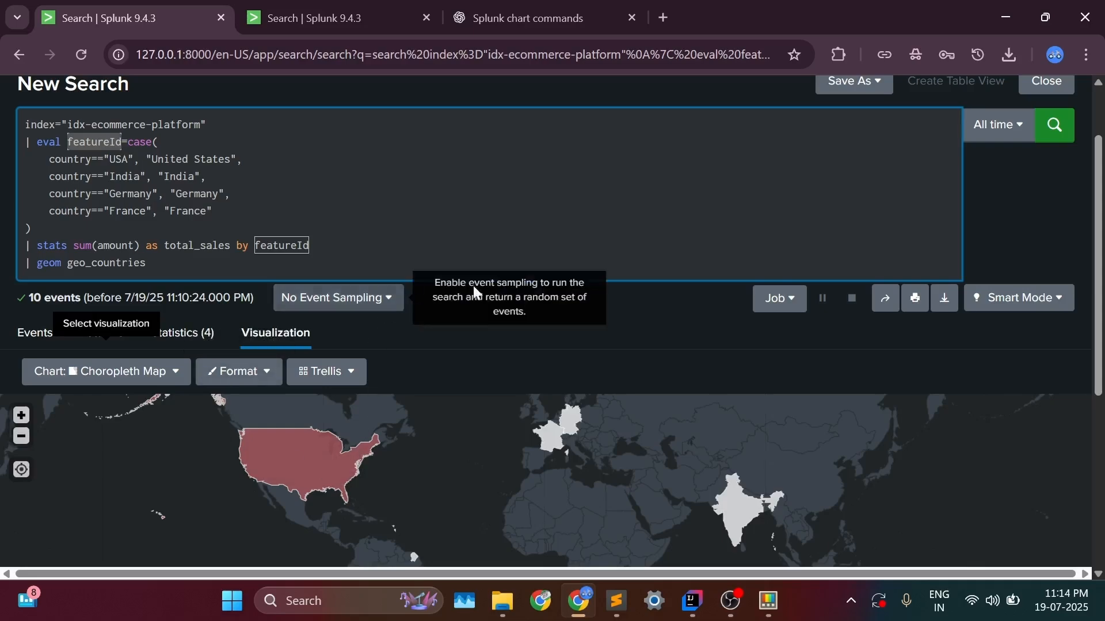
scroll(475, 293, down, 5)
scroll(719, 374, up, 2)
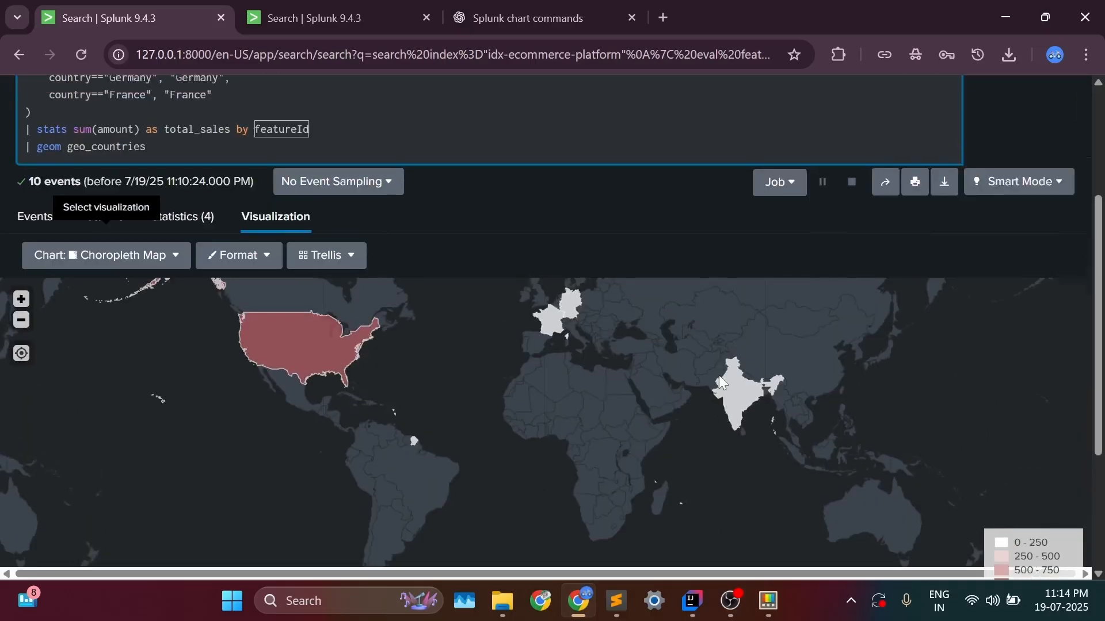
scroll(719, 374, down, 2)
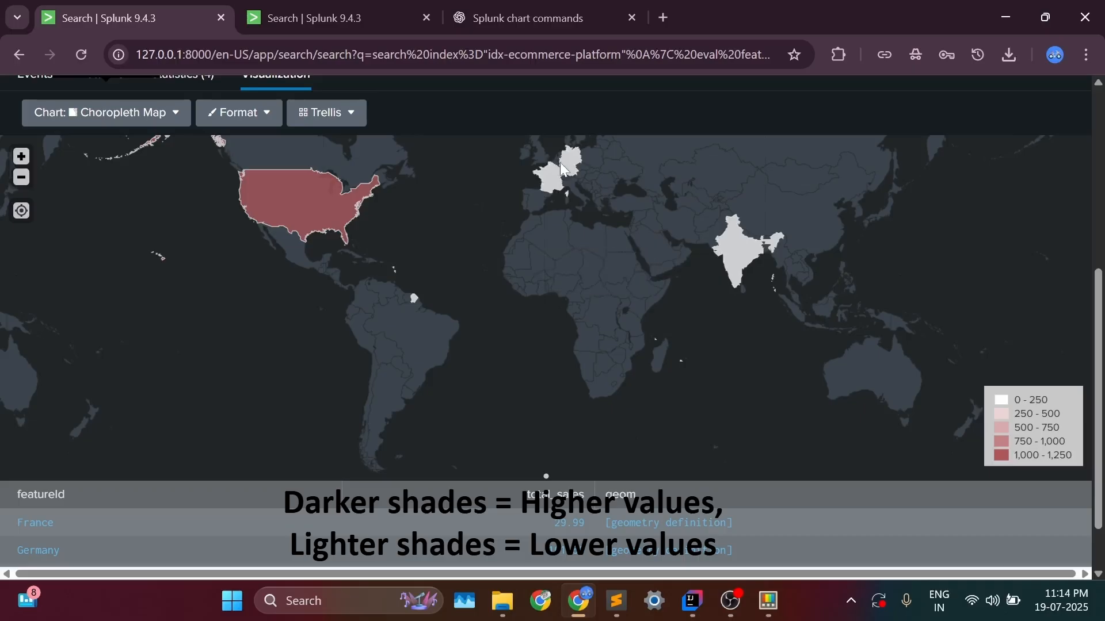
mouse_move(300, 199)
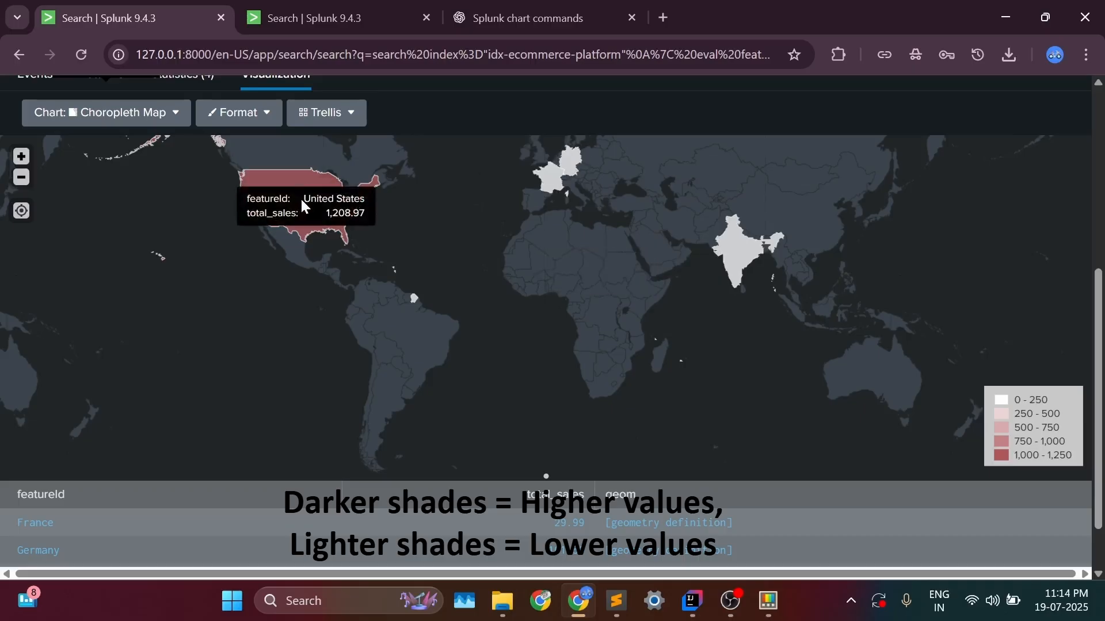
scroll(300, 198, up, 3)
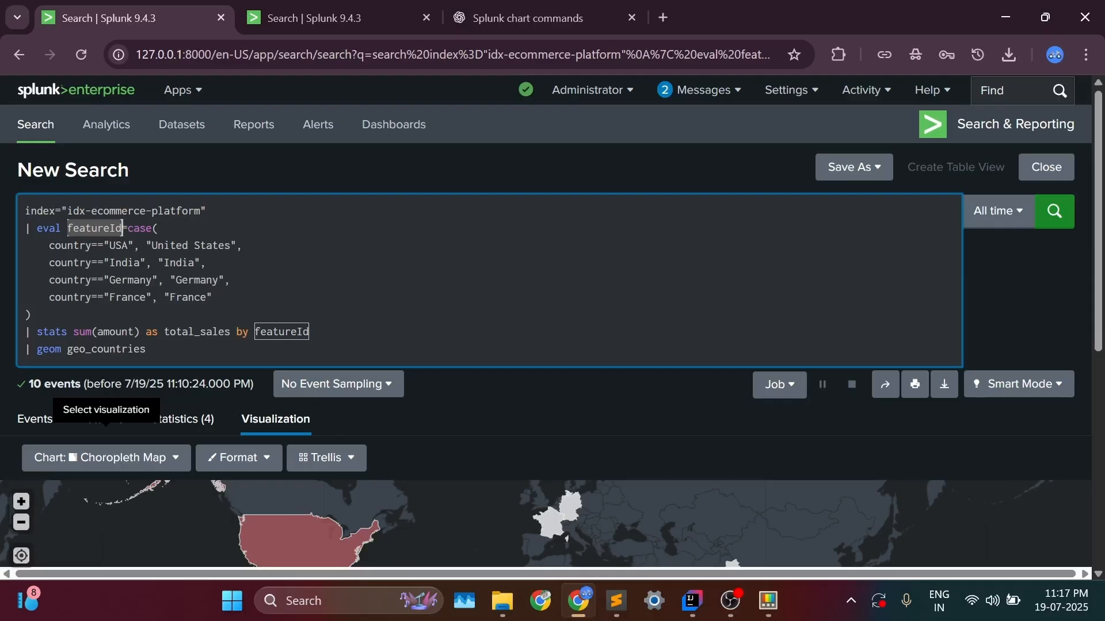
scroll(130, 367, down, 3)
scroll(130, 367, up, 3)
Replace the eval, stats and geom commands after the index with a time chart of avg(response_time_ms) as avg_response
drag(148, 350, 25, 229)
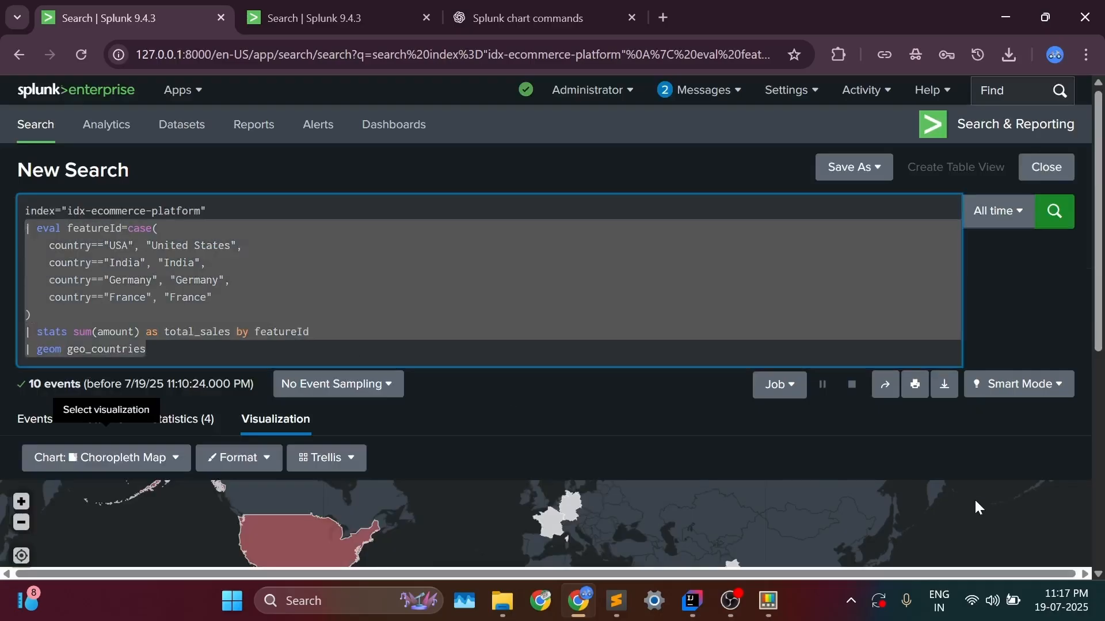
key(BackSpace)
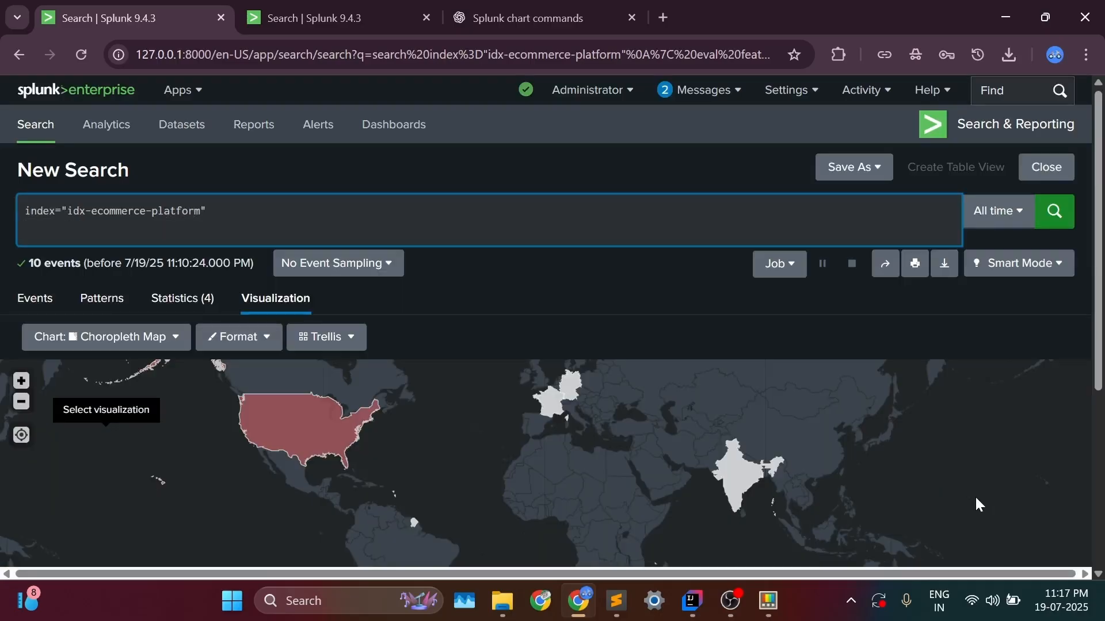
text(| )
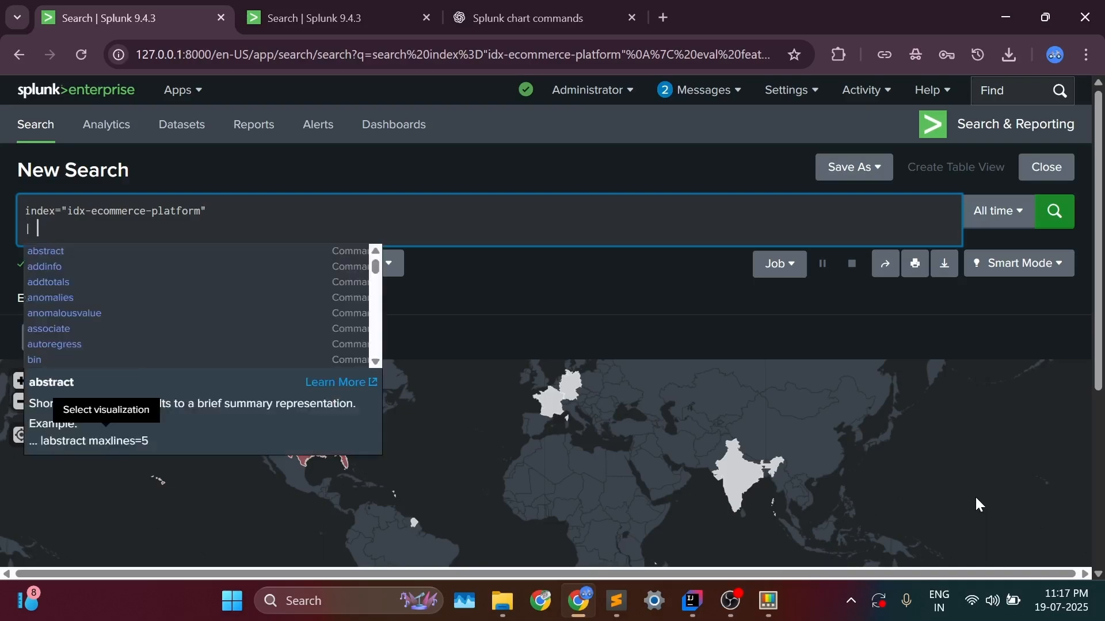
text(tme)
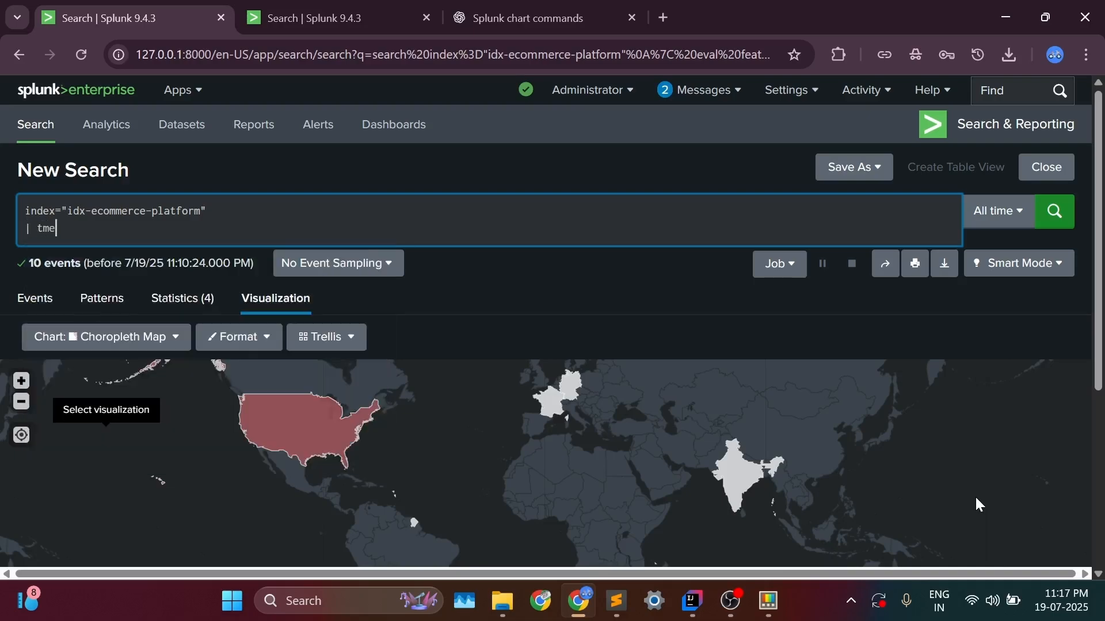
text(chart avg(response_ti)
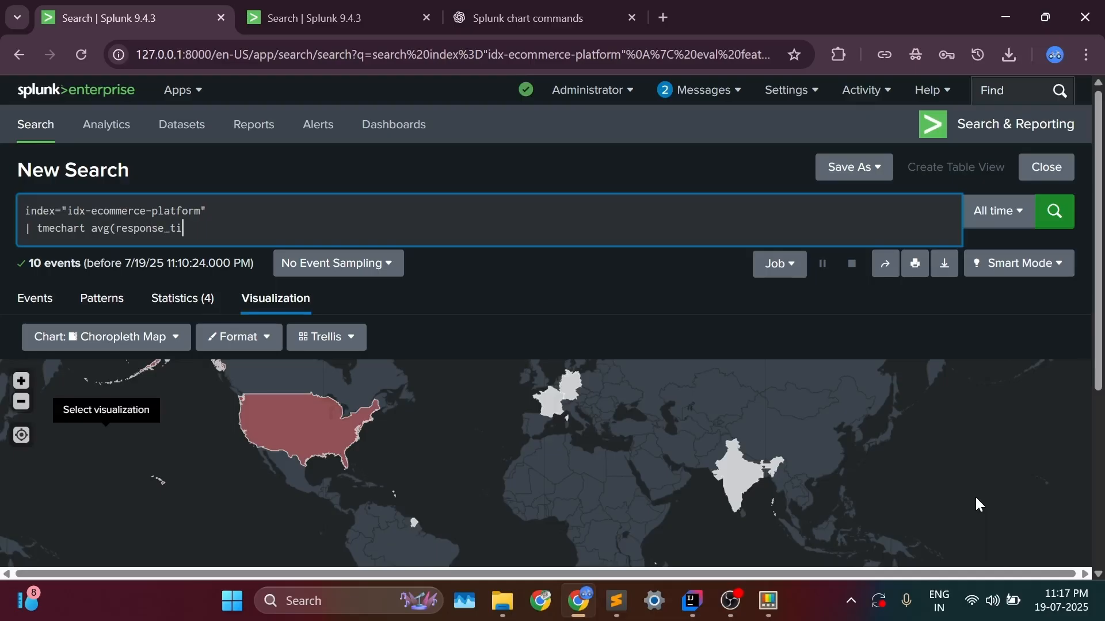
text(me_ms) as avg_response)
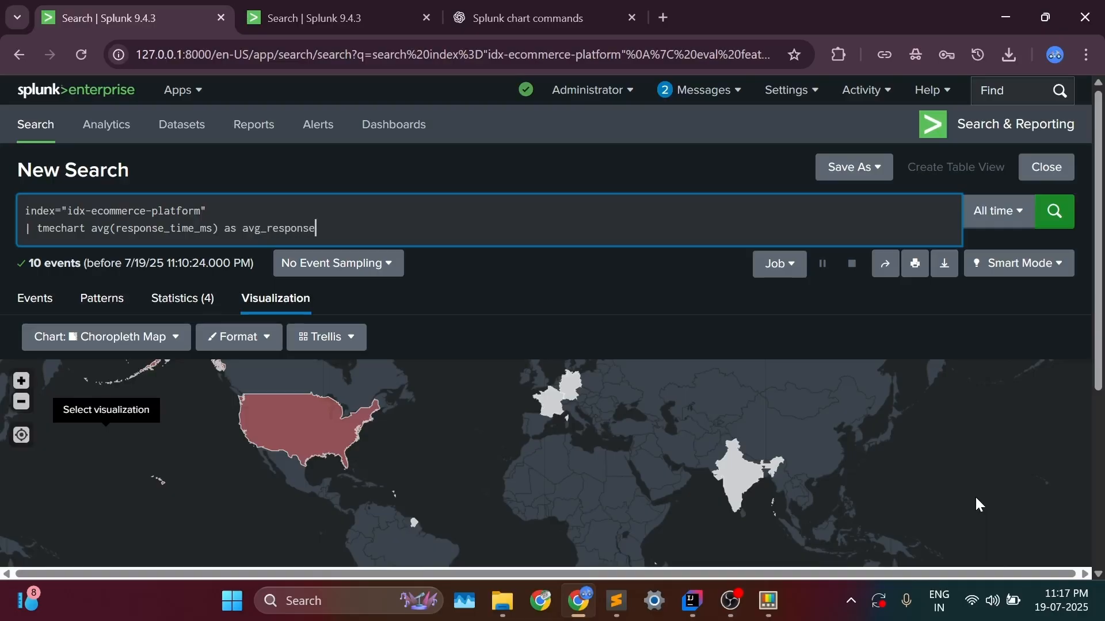
Correct the misspelled command name in the query's second line to "timechart" and run the search
key(Return)
key(Up)
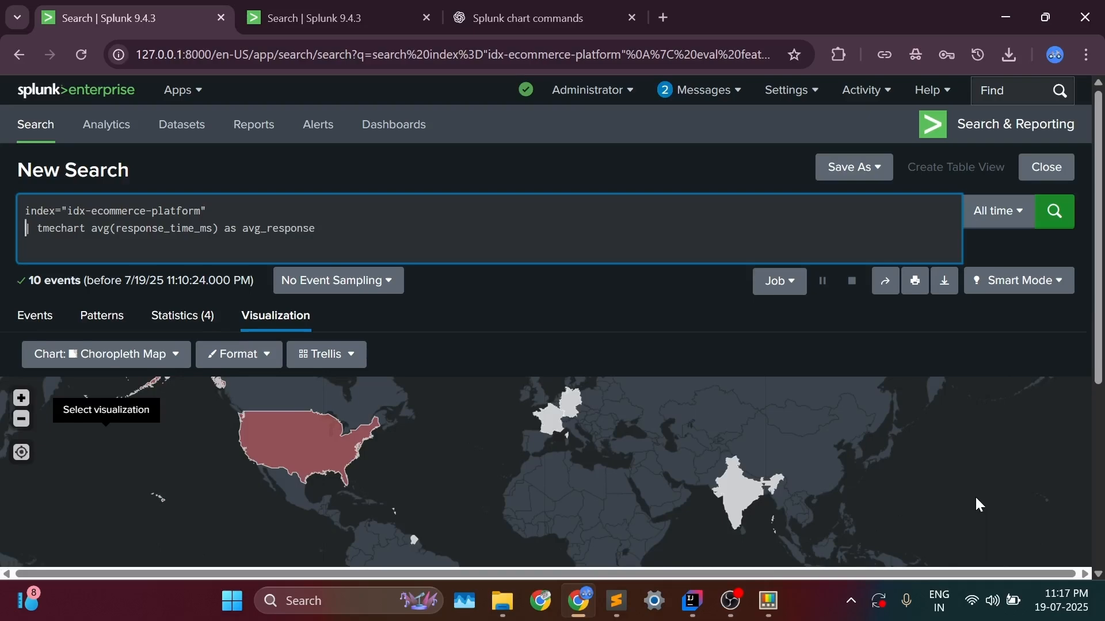
key(Right)
key(Right)
key(Right)
text(i)
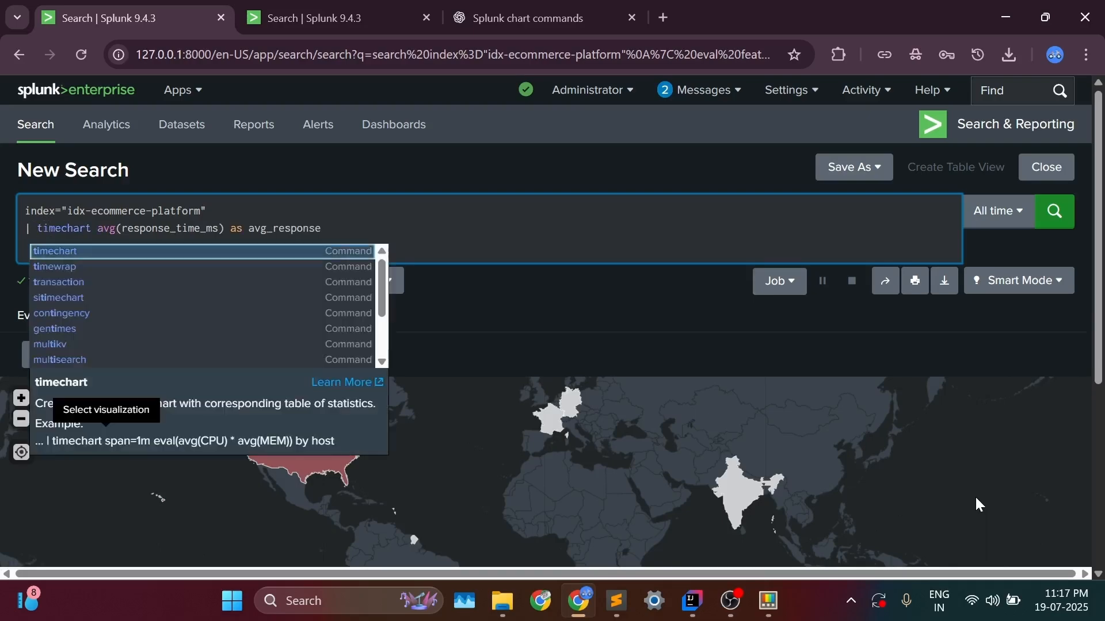
key(Right)
key(Right)
key(End)
key(Return)
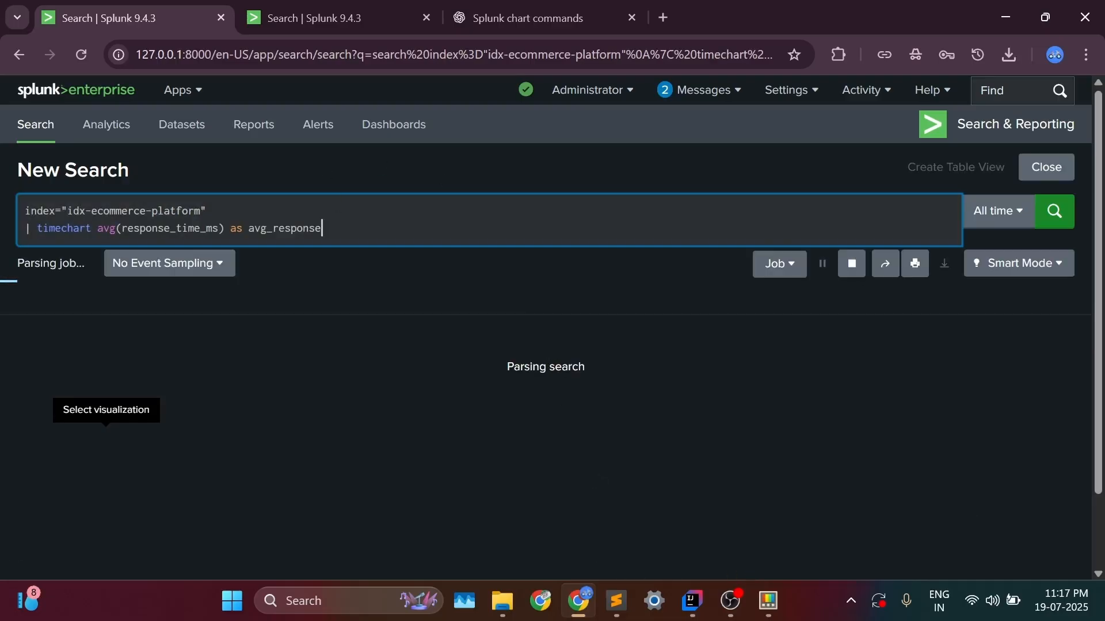
Append "| trendline sma5(avg_response) as trend_5pt" on a new line of the query and run the search
key(shift+Return)
text(|)
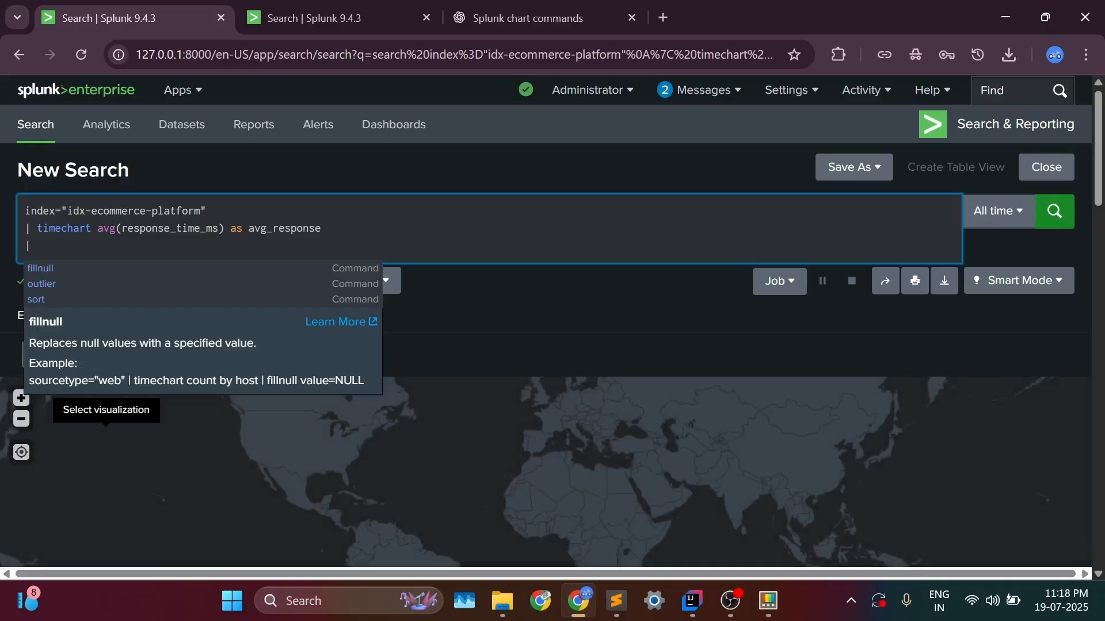
text( tr)
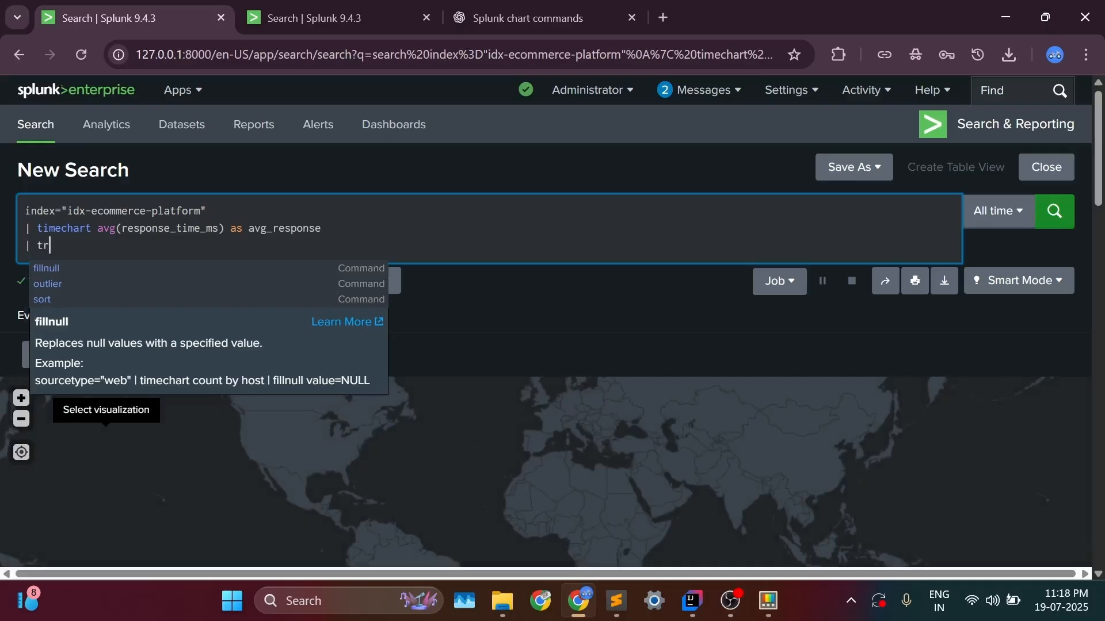
text(endline)
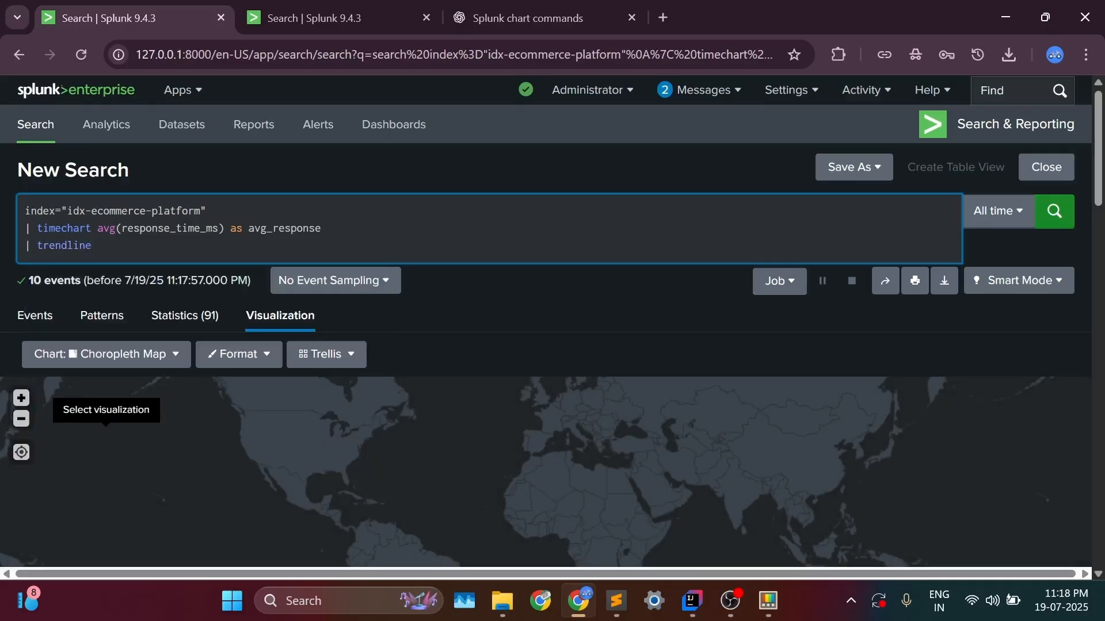
text( sma5)
text(()
text(avg_response)
text() )
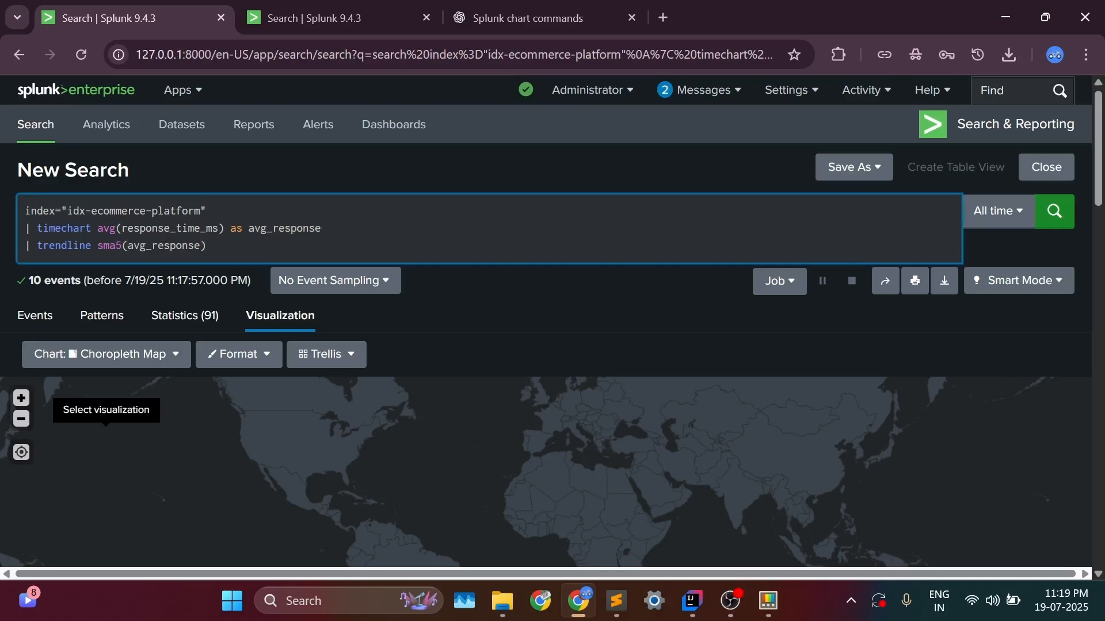
text(as trend_5pt)
click(1073, 220)
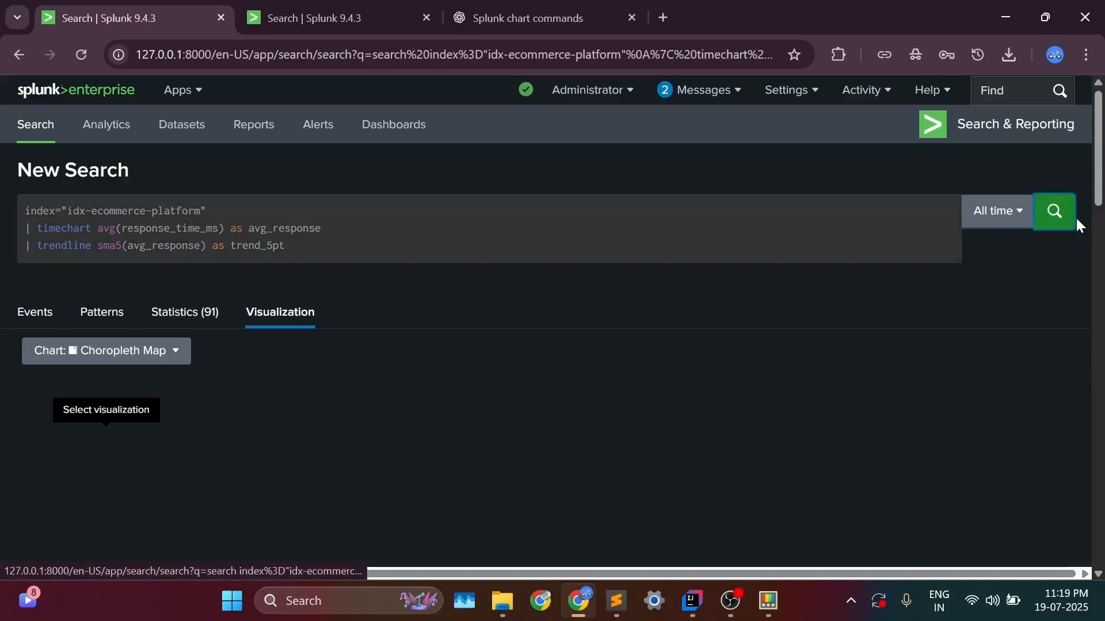
Change the visualization to a line chart and inspect the 2:40 PM avg_response point and the 2:50 PM trend_5pt point
click(144, 360)
scroll(107, 412, down, 2)
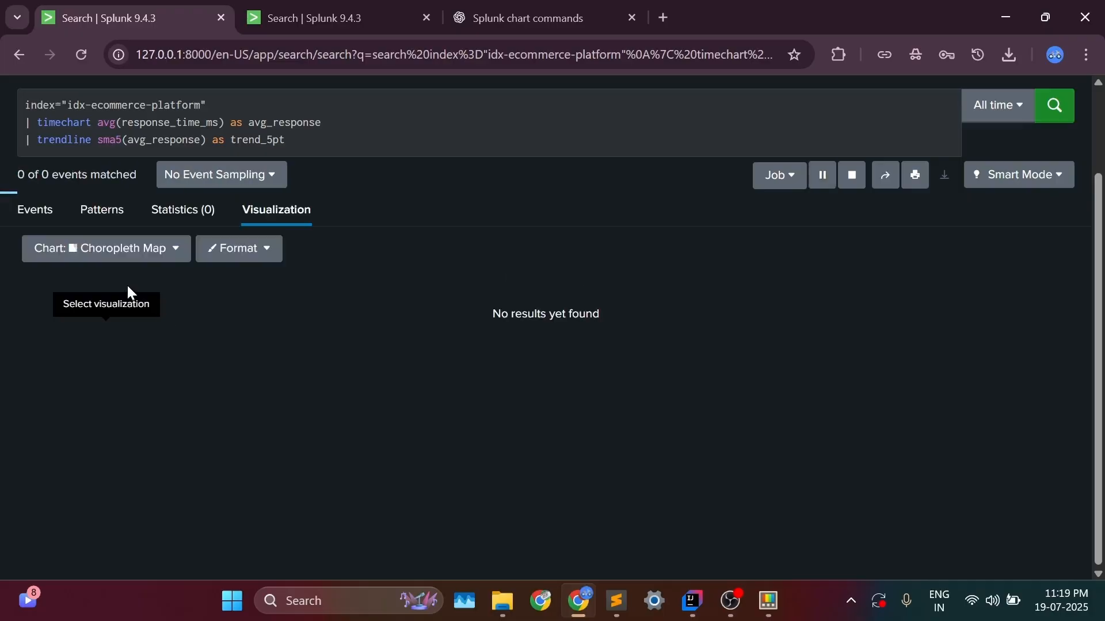
click(127, 258)
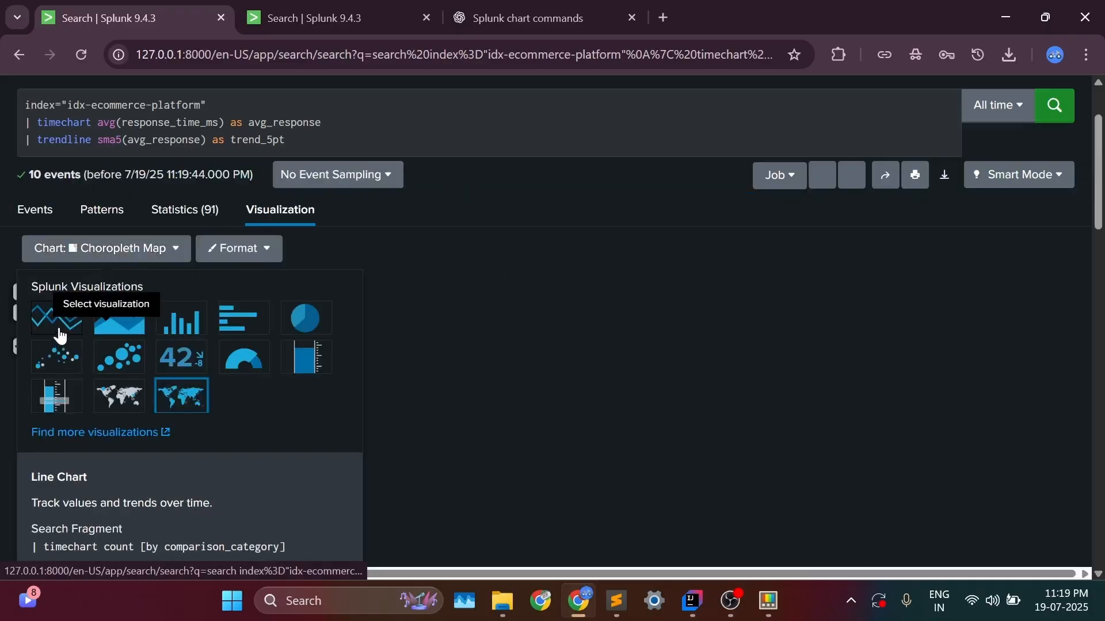
click(58, 320)
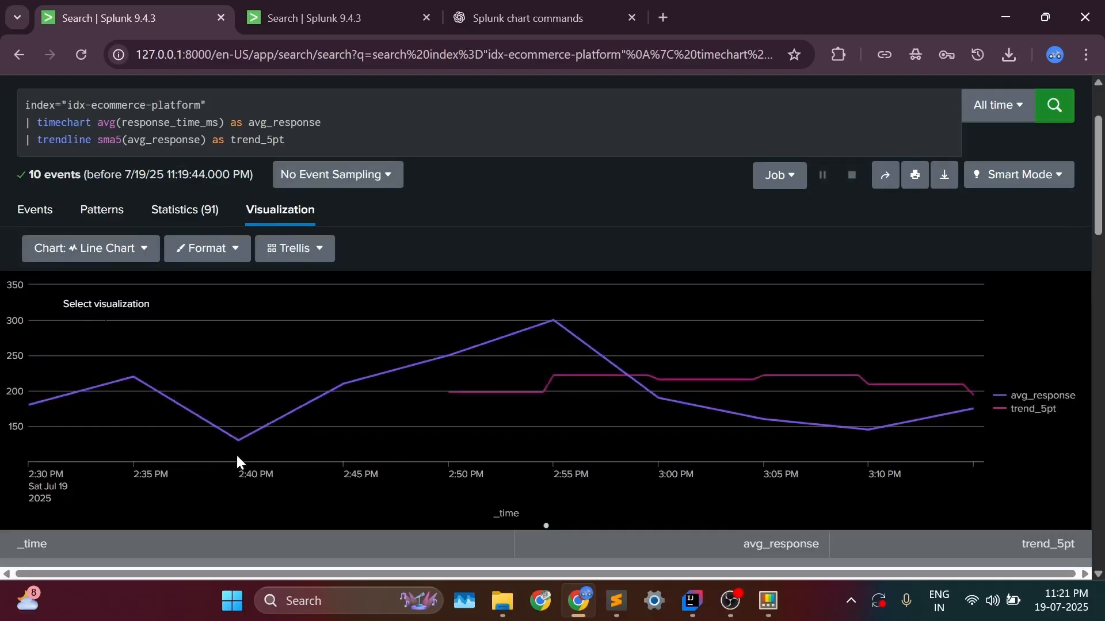
mouse_move(239, 442)
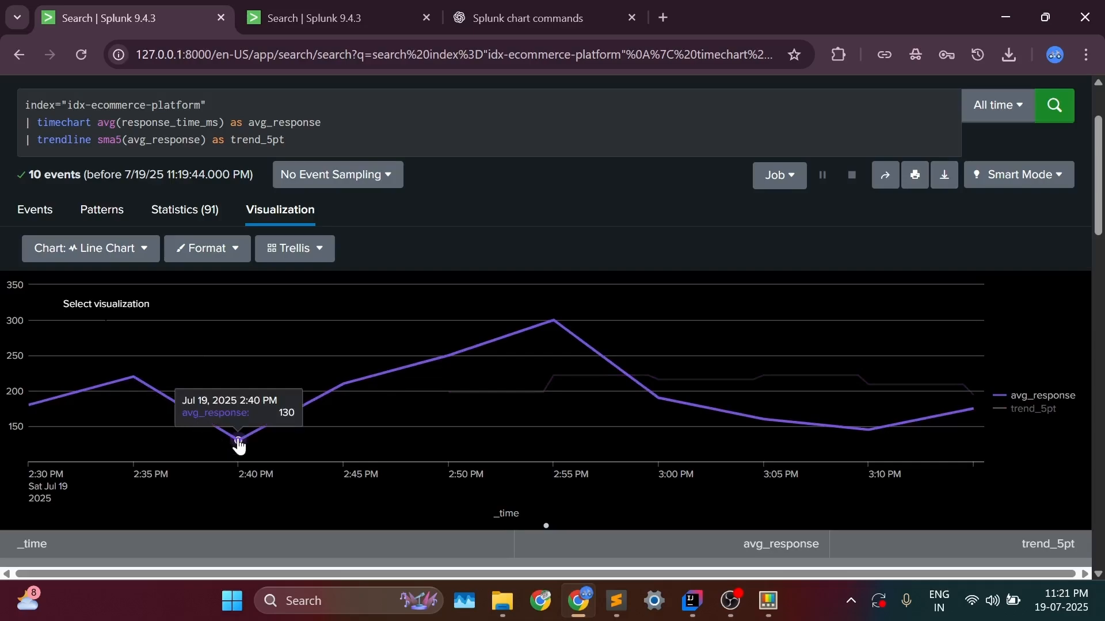
mouse_move(452, 394)
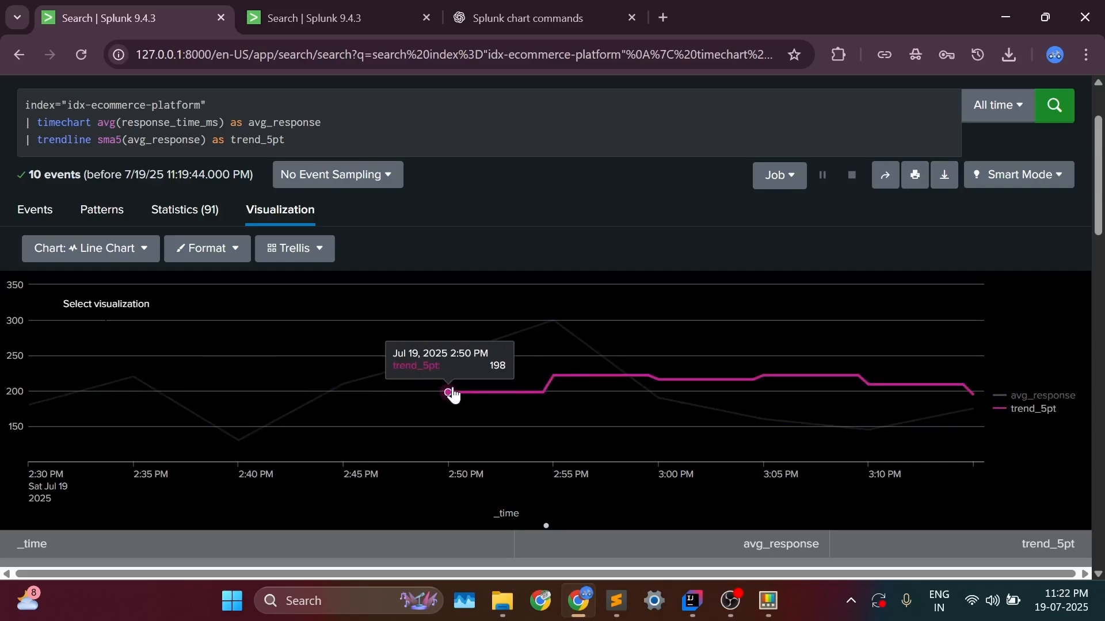